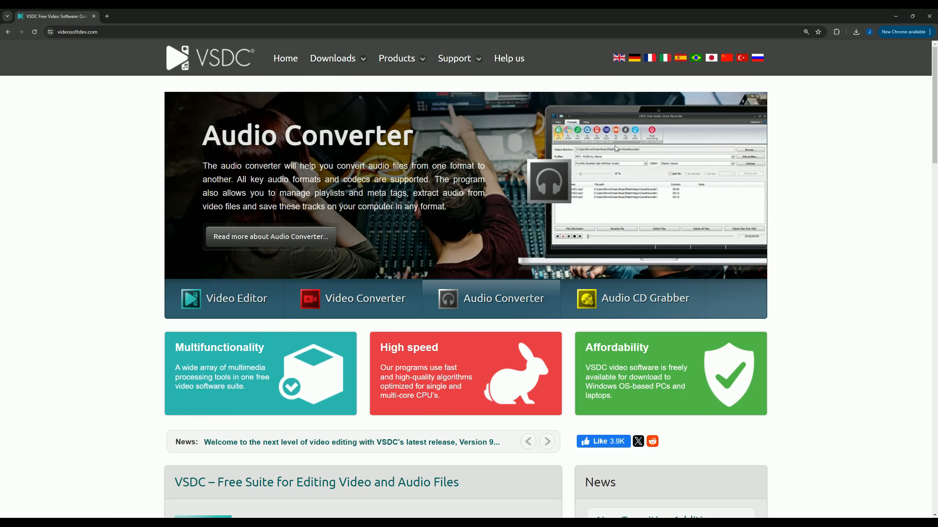
Download the 64-bit version of the Video Editor from the VSDC website
mouse_move(363, 60)
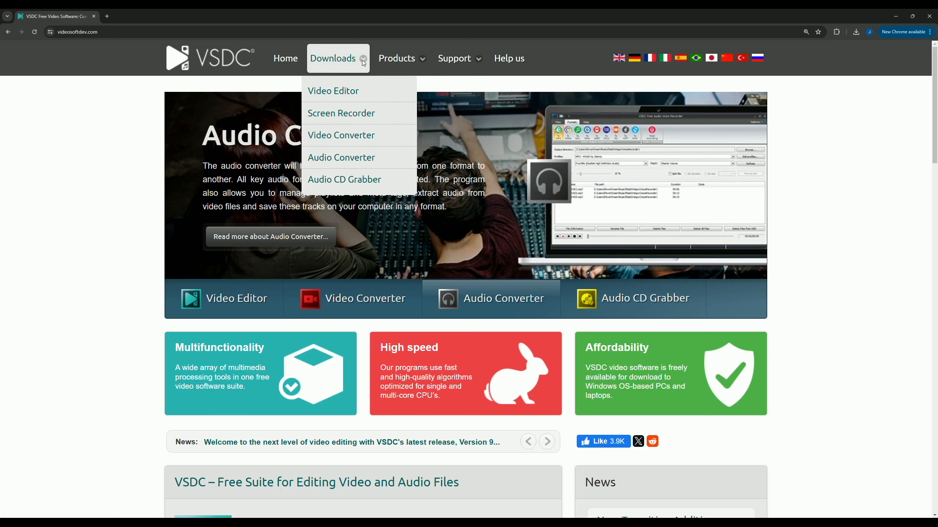
click(346, 93)
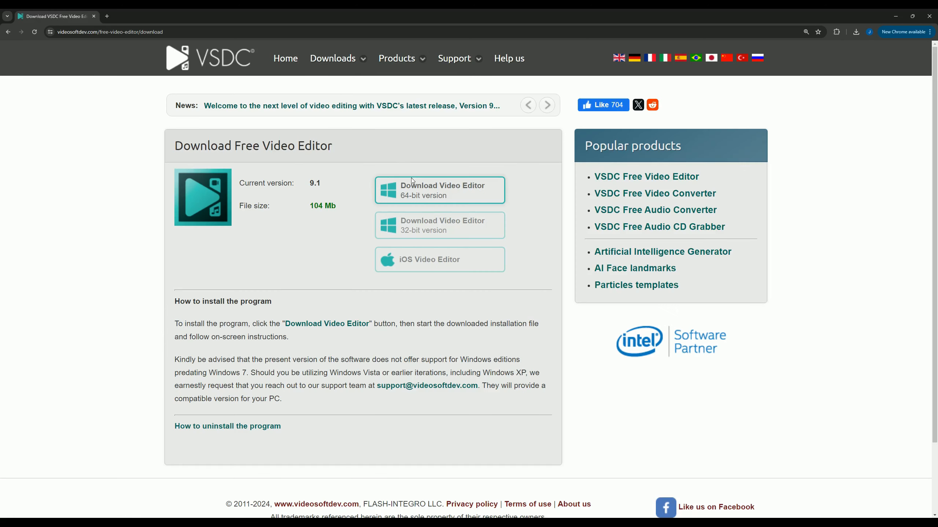
click(417, 192)
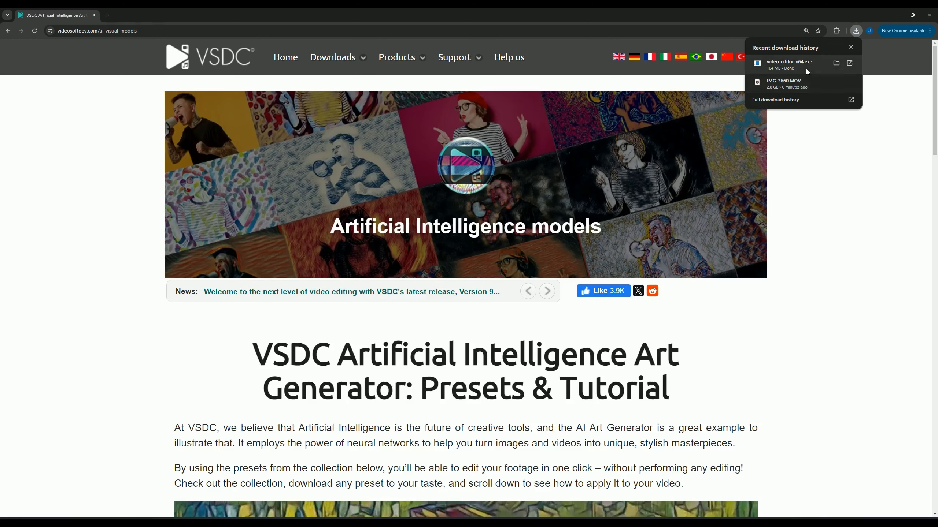
Run the downloaded video_editor_x64.exe installer with device permission, choose English as the setup language and agree to uninstall the previous version
click(806, 69)
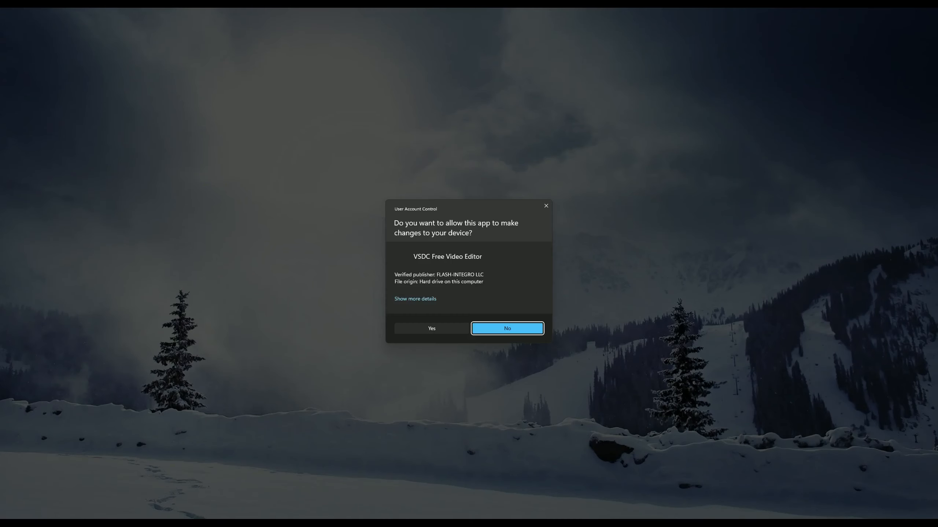
click(431, 328)
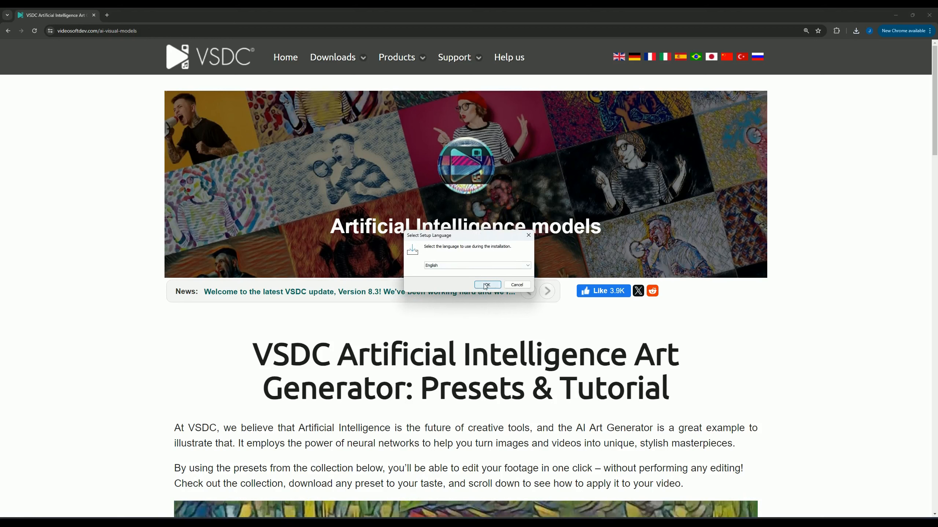
click(487, 285)
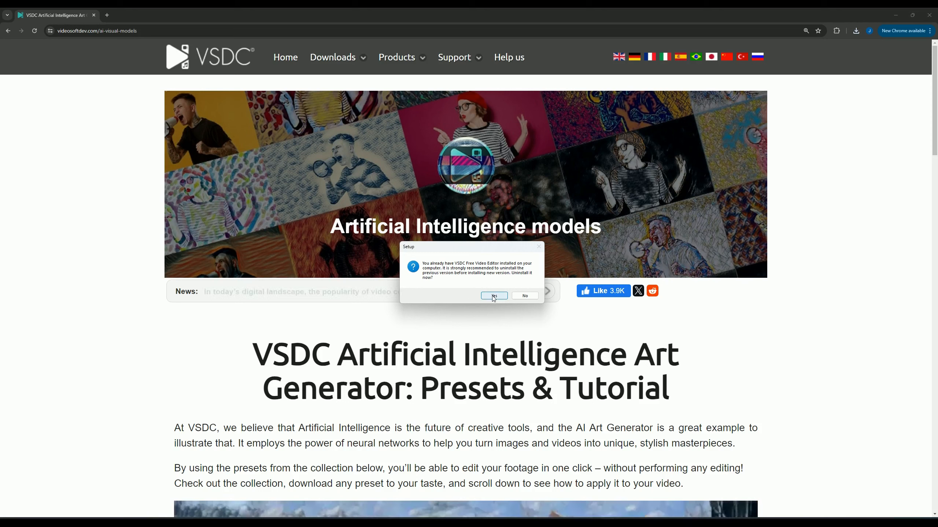
click(493, 296)
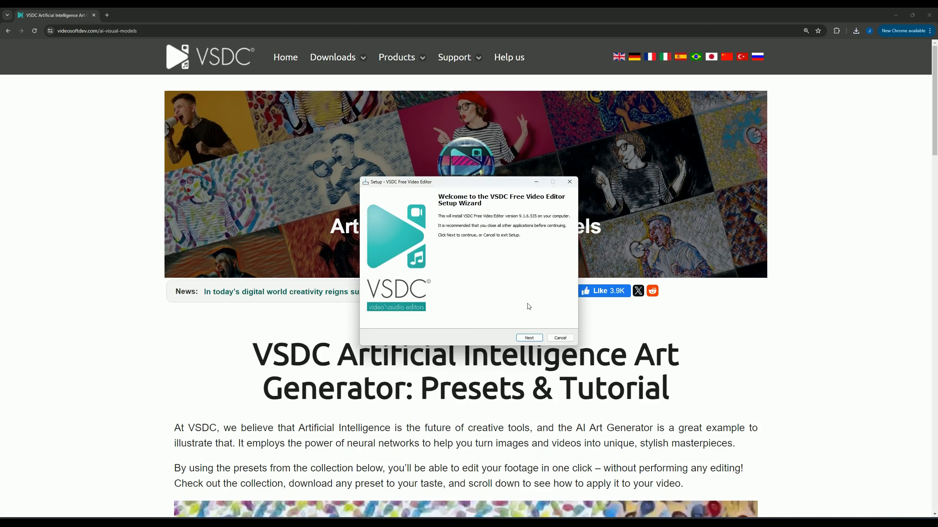
Accept the license agreement and install VSDC Free Video Editor into the existing C:\Program Files\FlashIntegro folder with the default shortcuts
click(537, 339)
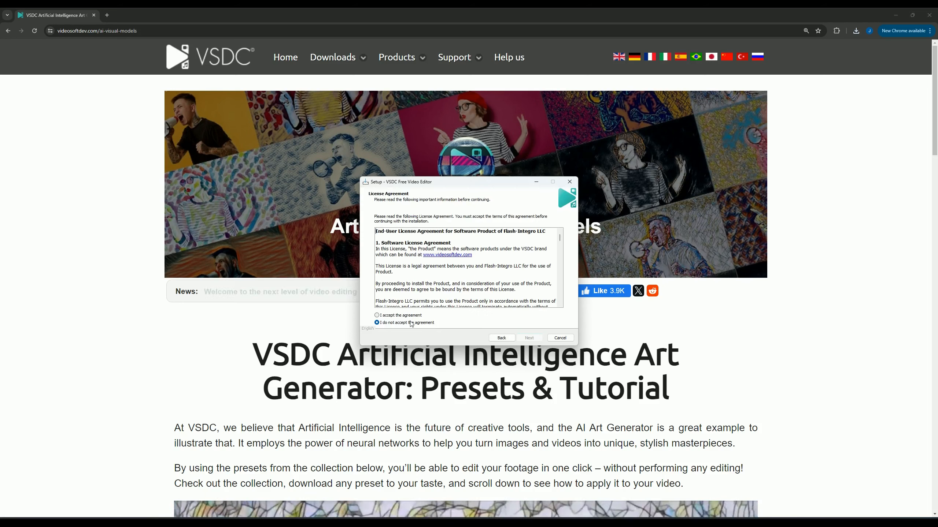
click(384, 317)
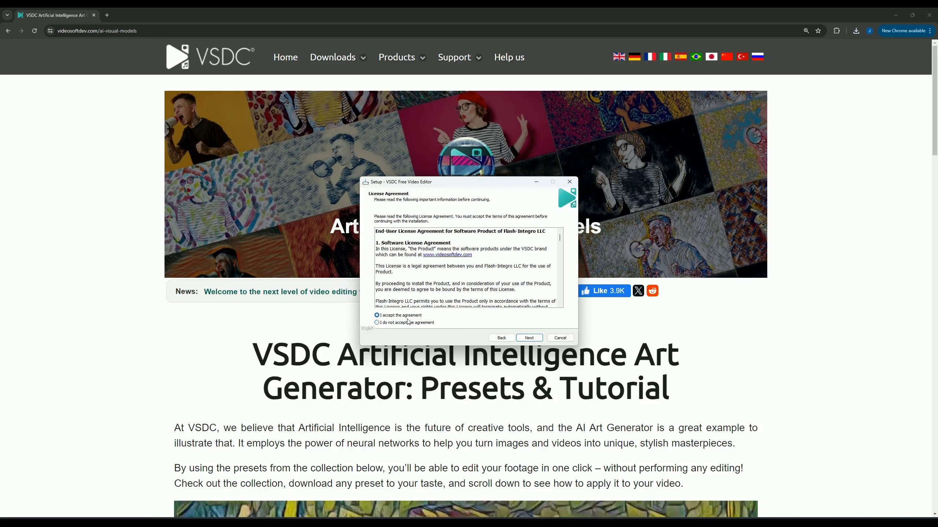
click(529, 339)
click(529, 339)
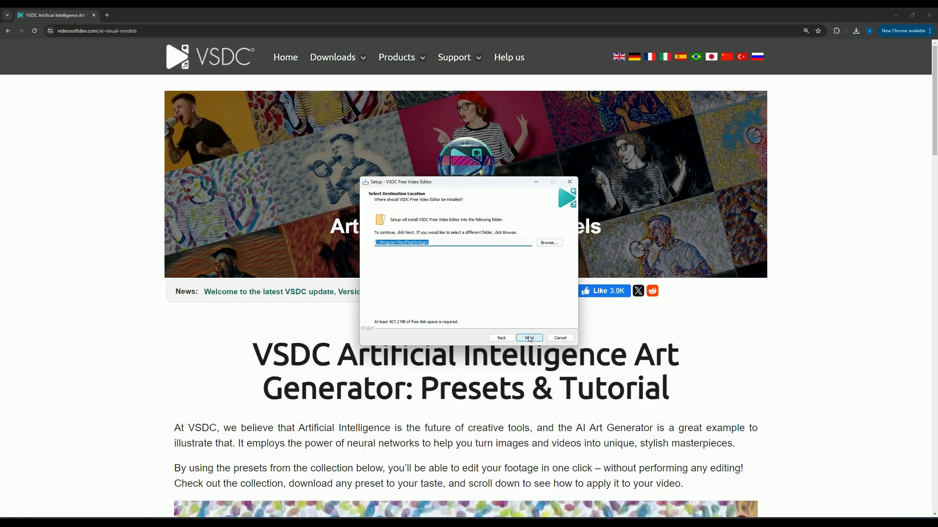
click(534, 338)
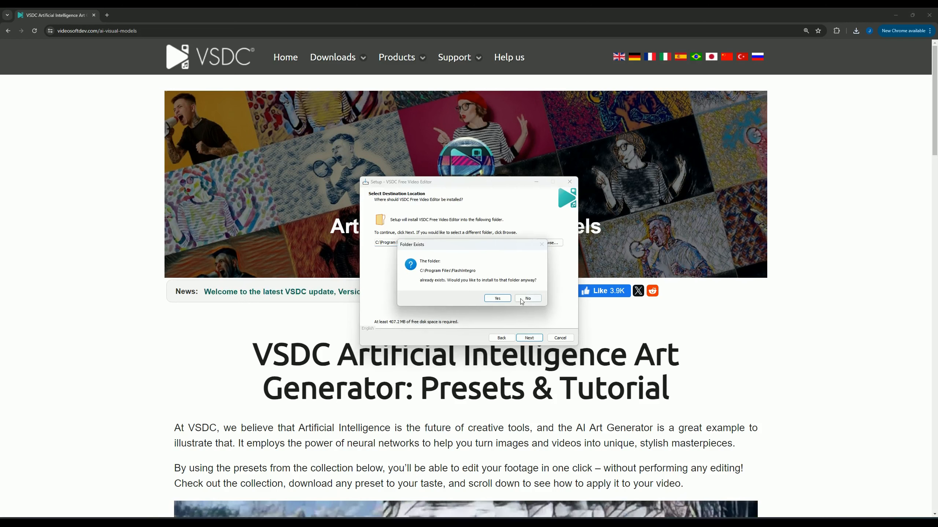
click(507, 300)
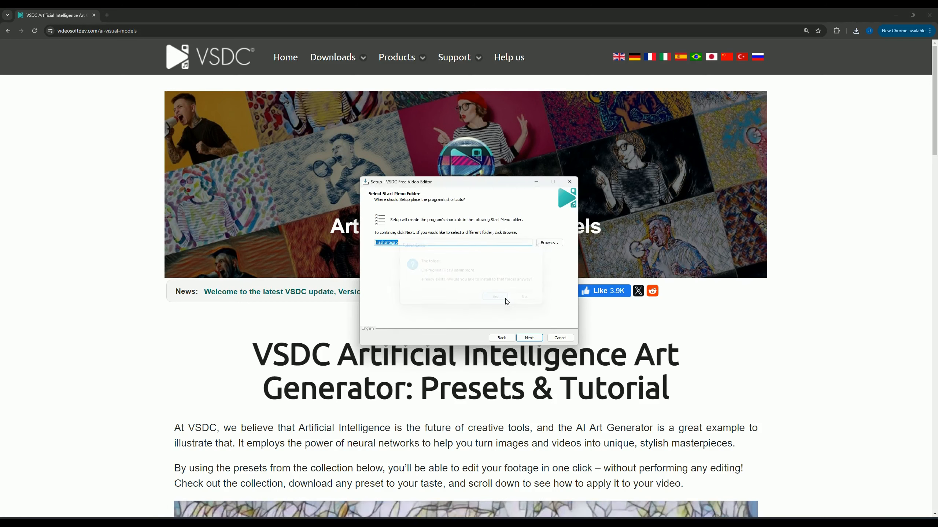
click(529, 338)
click(532, 338)
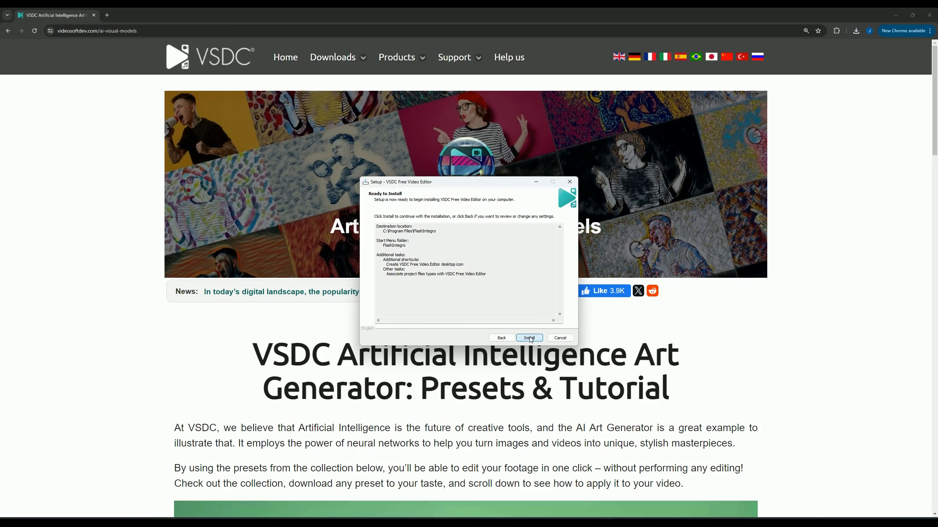
click(530, 338)
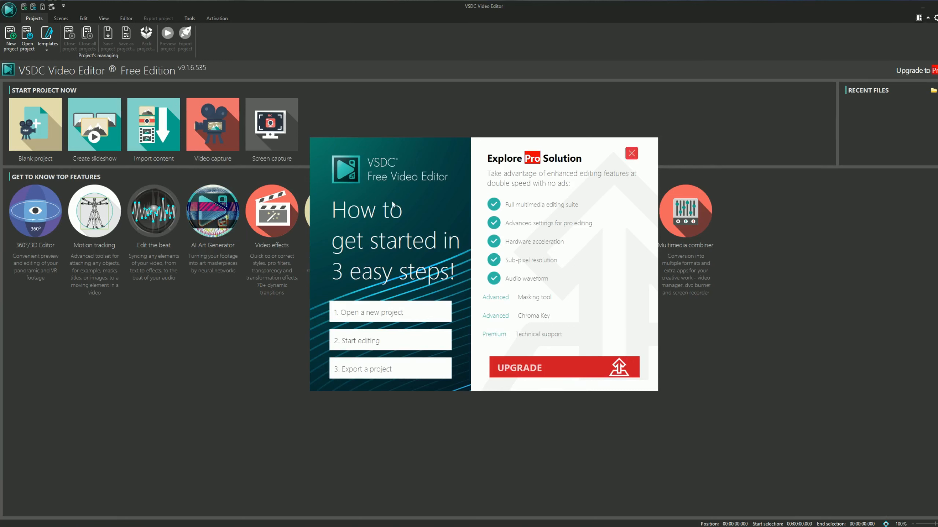
click(631, 153)
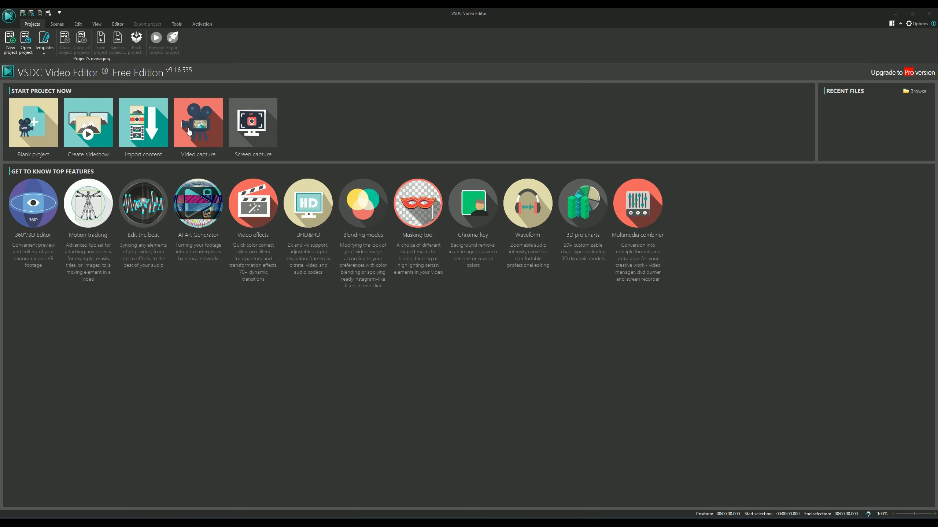
click(157, 127)
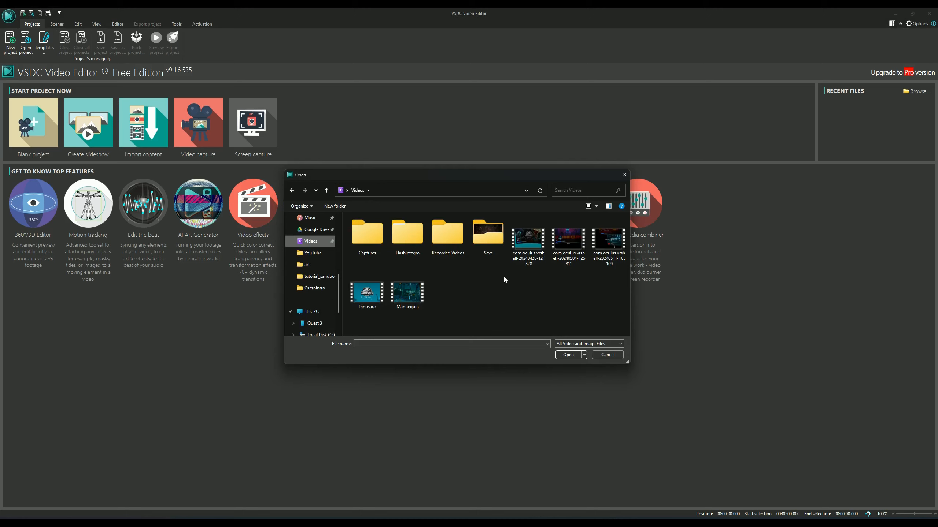
click(608, 247)
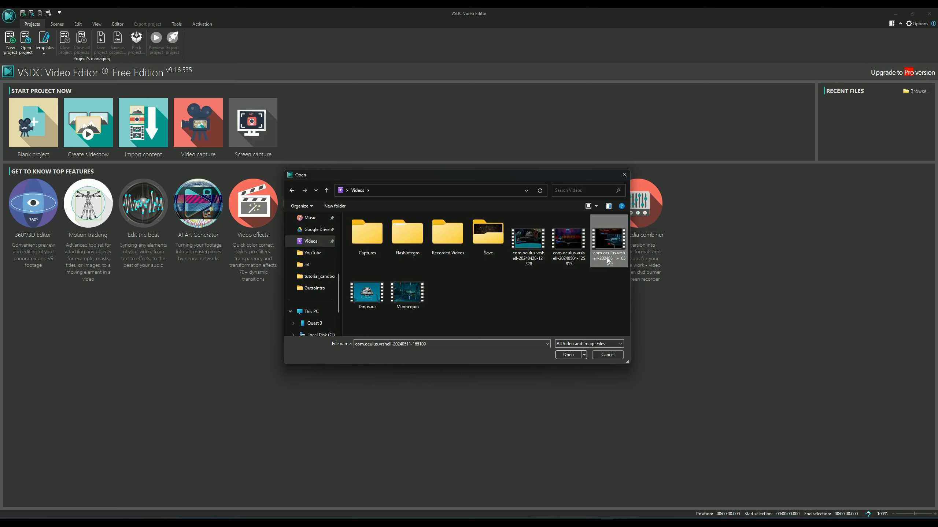
click(568, 355)
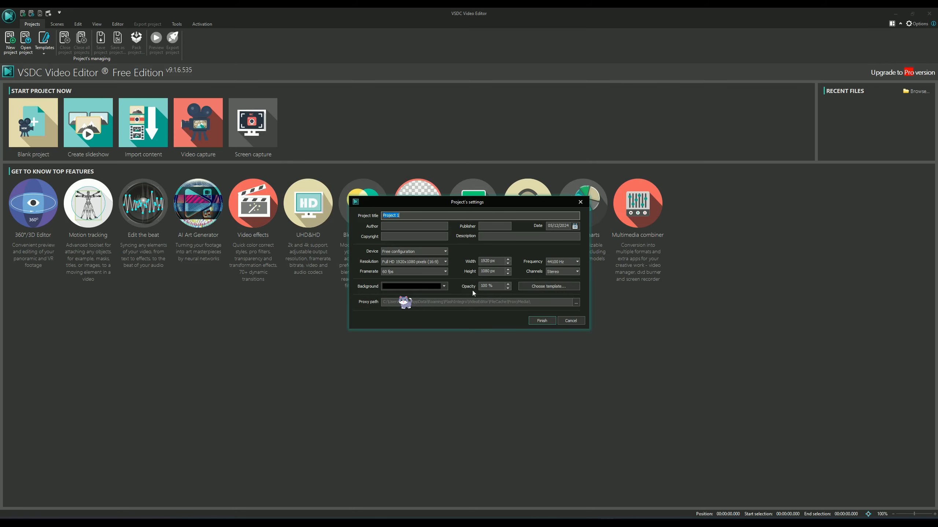
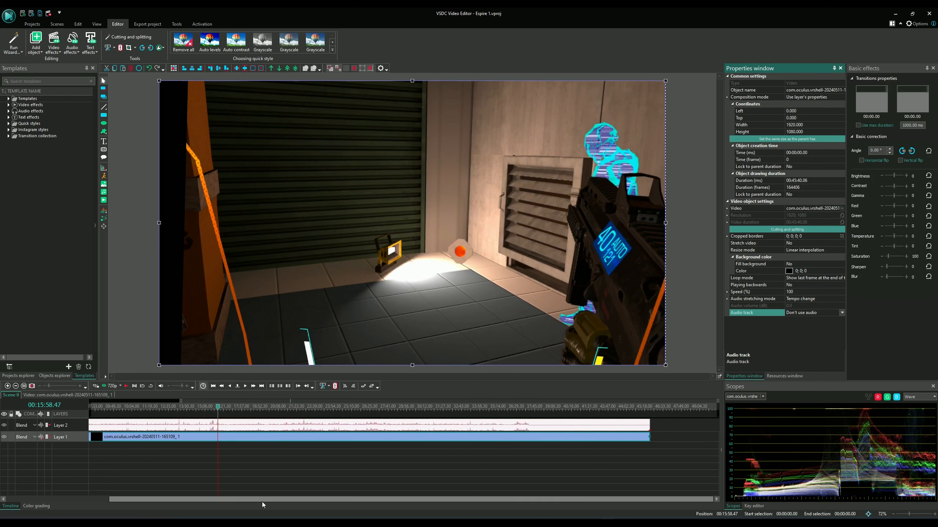
Try splitting the video and audio clips together at 00:15:58.47, and undo the split
drag(262, 500, 141, 500)
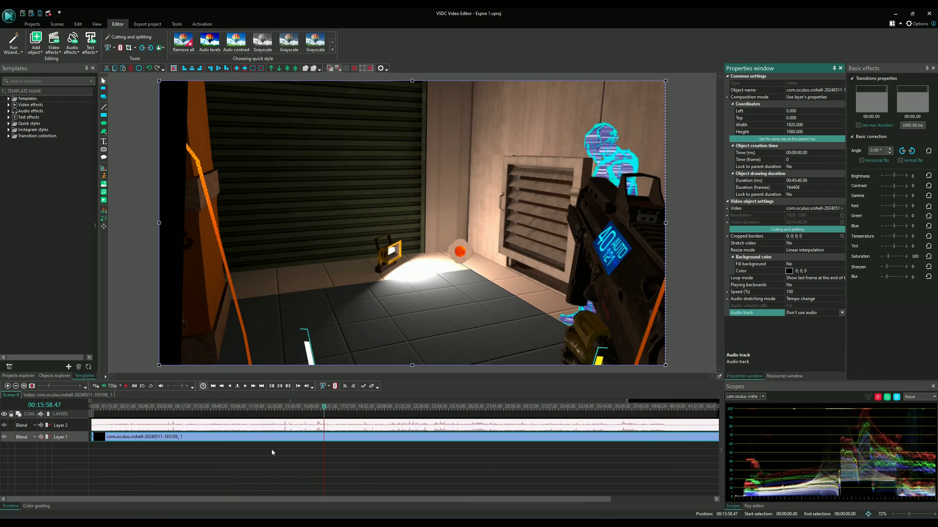
click(309, 455)
click(306, 429)
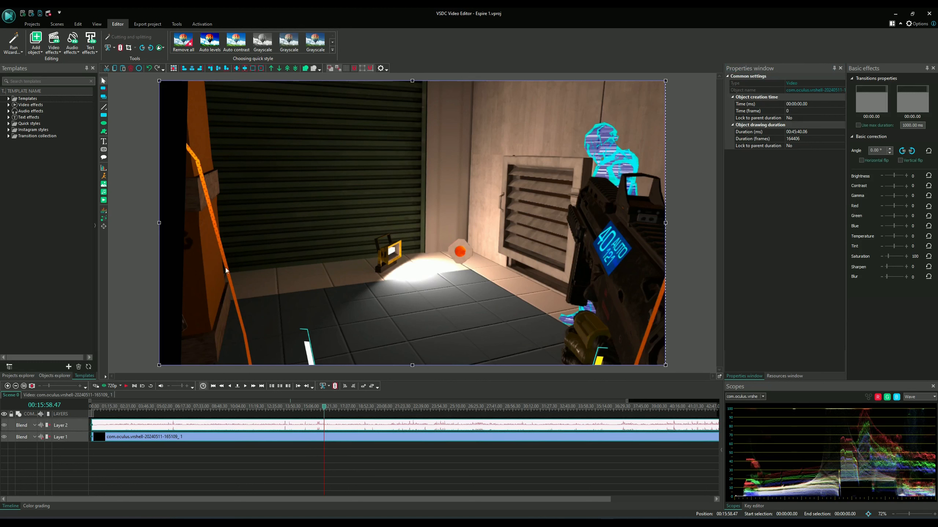
click(121, 48)
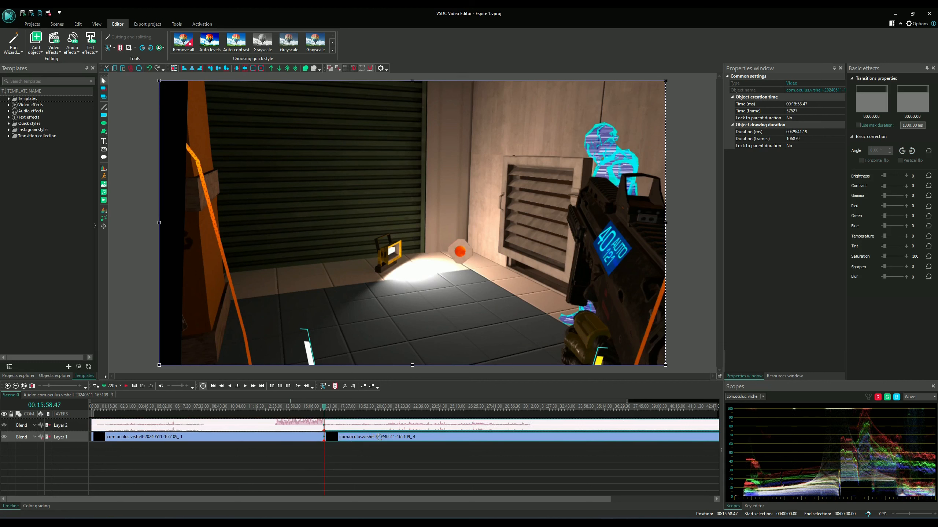
key(ctrl+z)
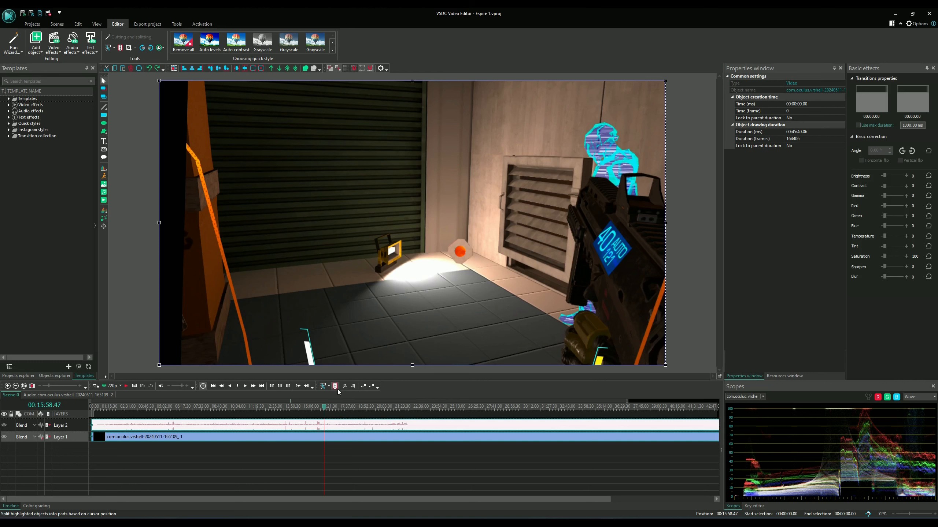
Split both clips at 00:15:58.47, try trimming the start of the second segments to 00:16:39.26, and undo the trim
click(335, 387)
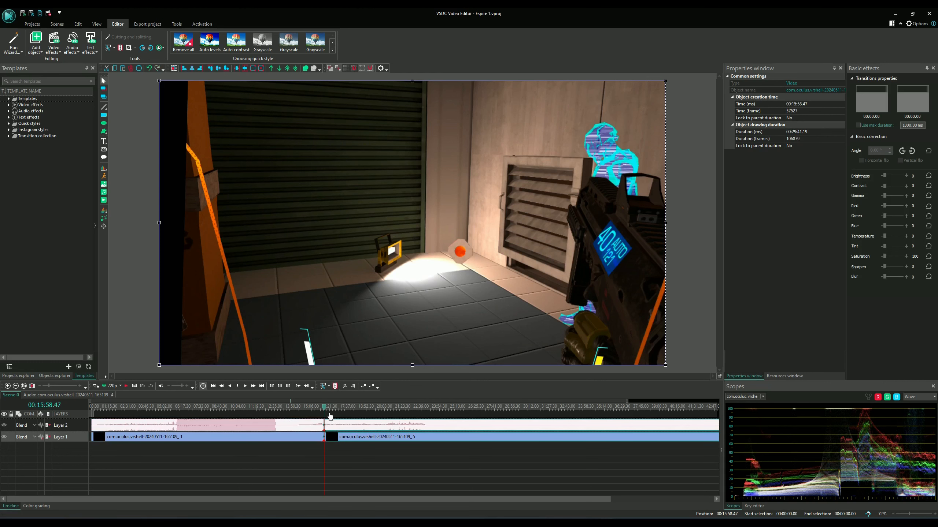
click(333, 407)
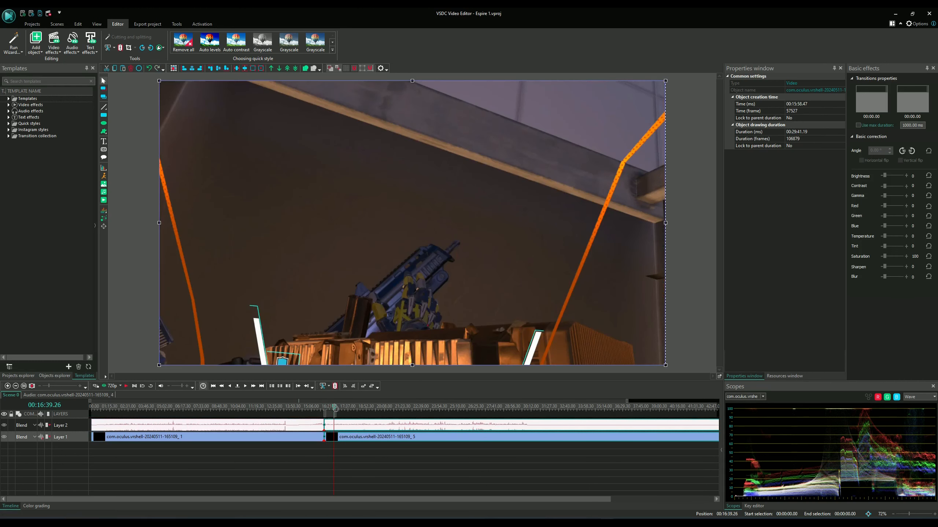
drag(348, 450, 351, 422)
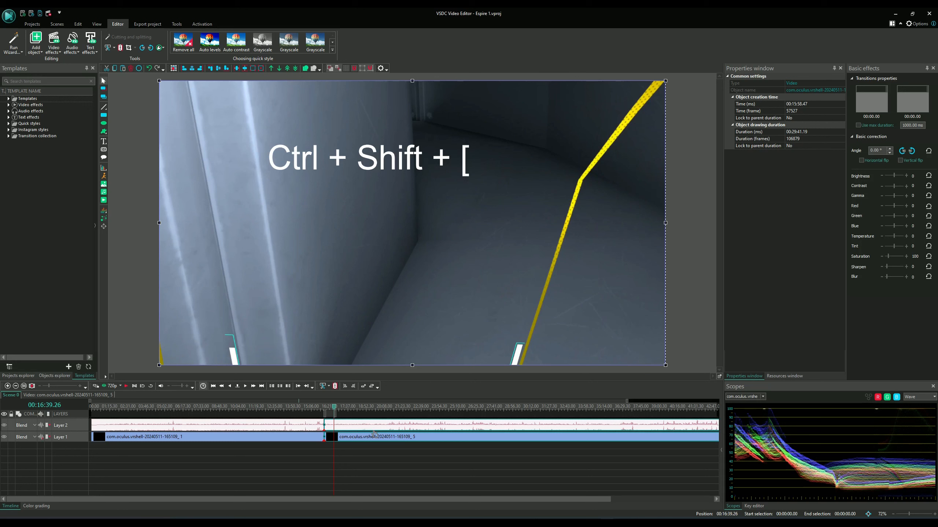
key(ctrl+shift+bracketleft)
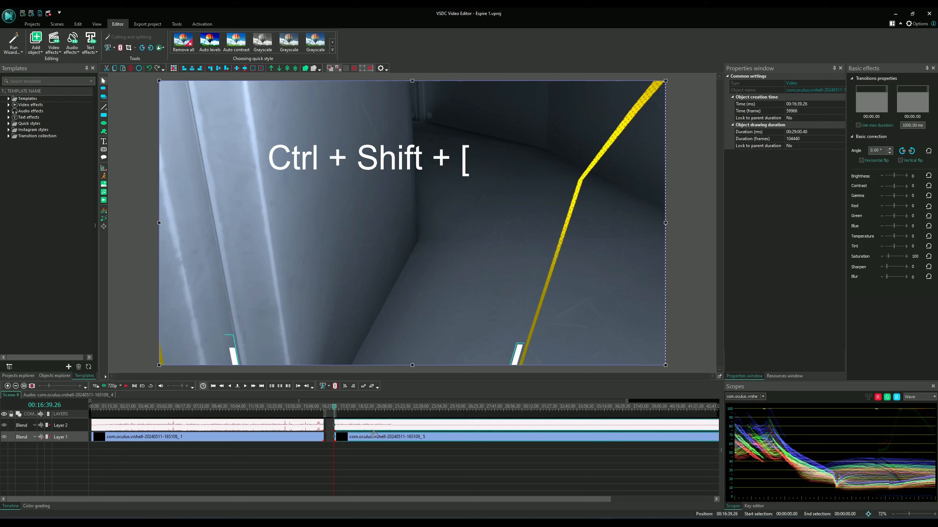
key(ctrl+shift+bracketright)
key(ctrl+z)
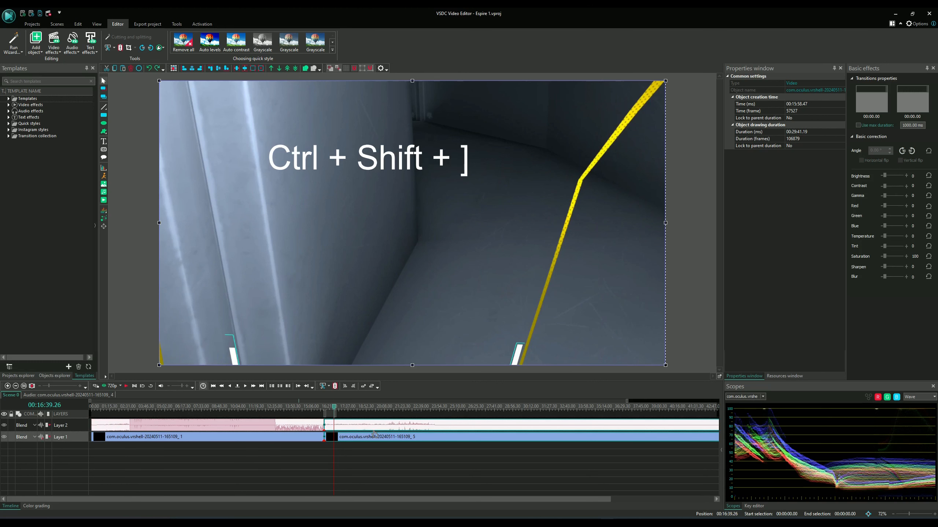
Try trimming the end of the second segments to 00:16:39.26, and undo the timeline edits back to the unsplit clips
key(ctrl+shift+bracketright)
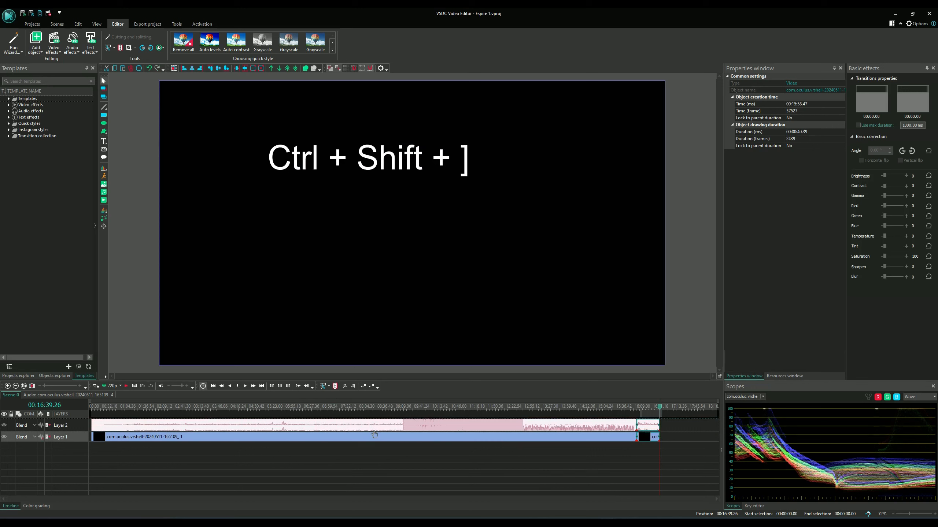
key(ctrl+z)
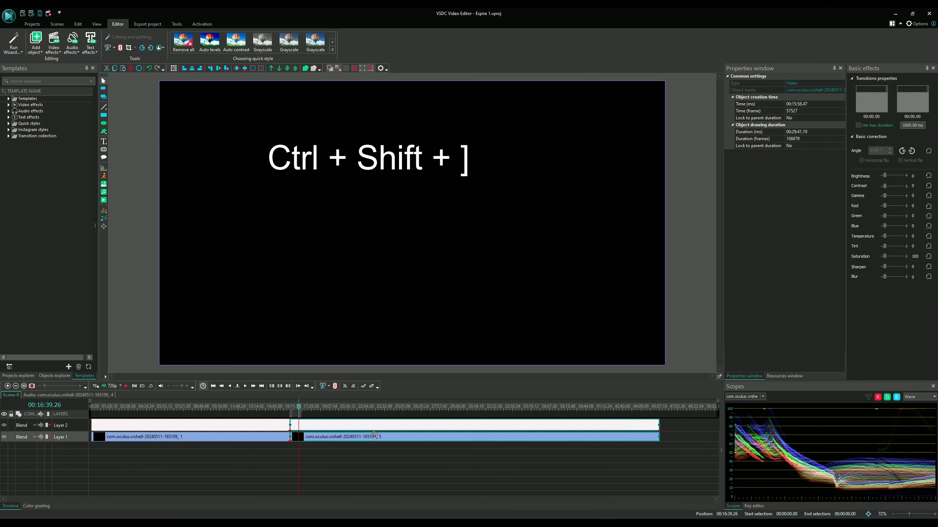
mouse_move(369, 431)
mouse_down()
mouse_move(391, 430)
mouse_move(370, 422)
mouse_up()
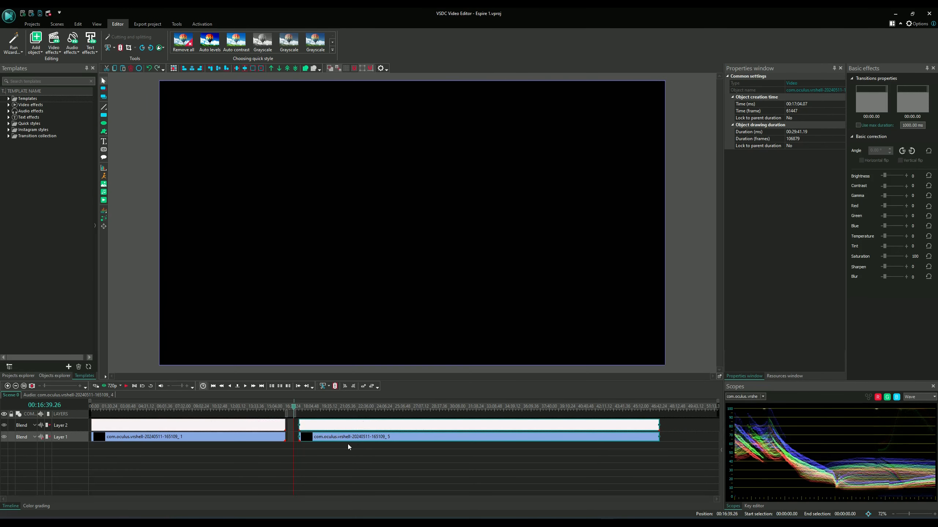
key(ctrl+z)
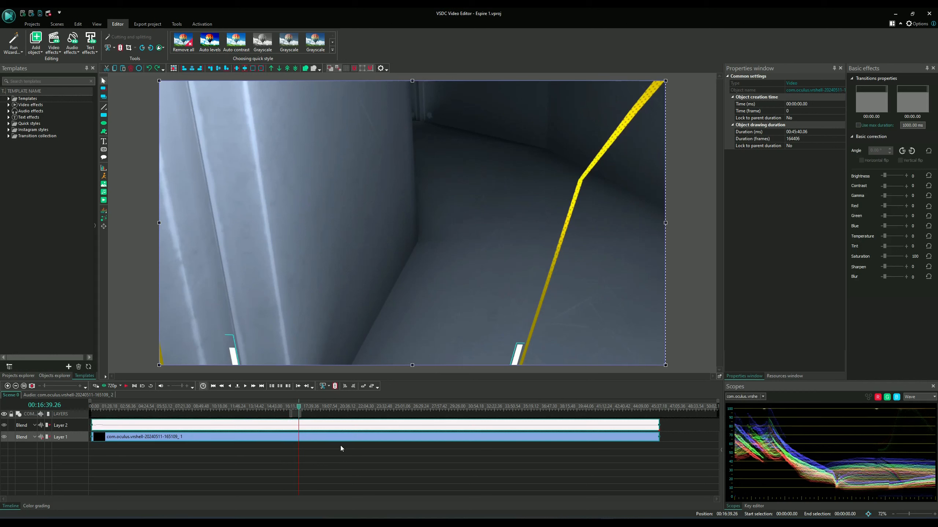
Preview the footage briefly from 00:16:39.26 and check the available preview quality options
click(126, 387)
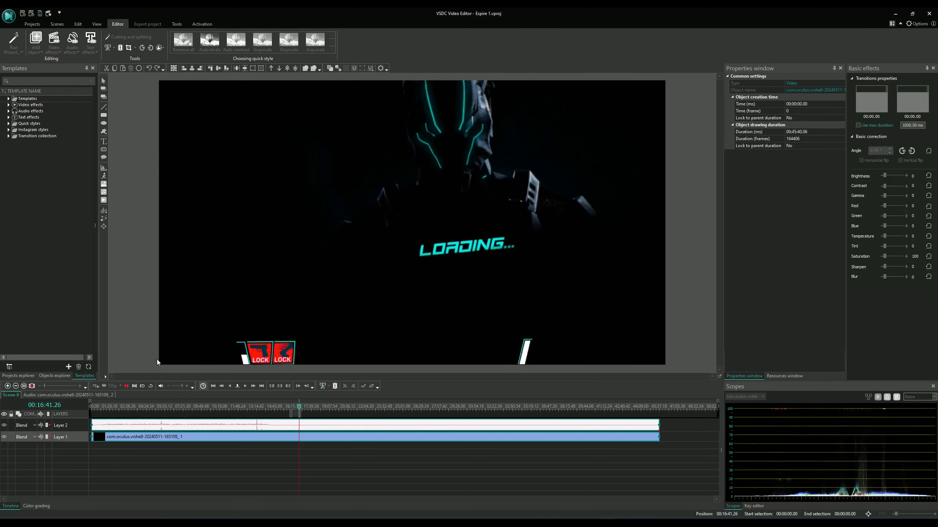
click(126, 387)
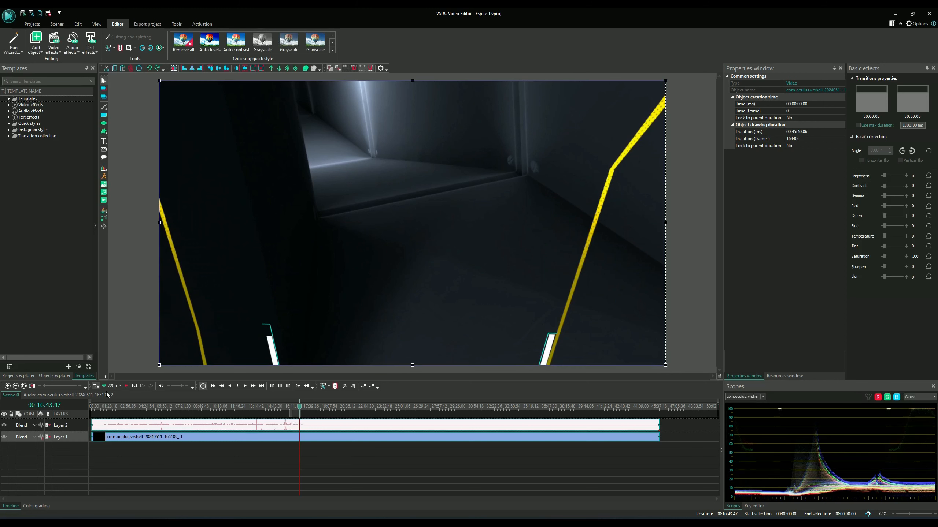
click(121, 386)
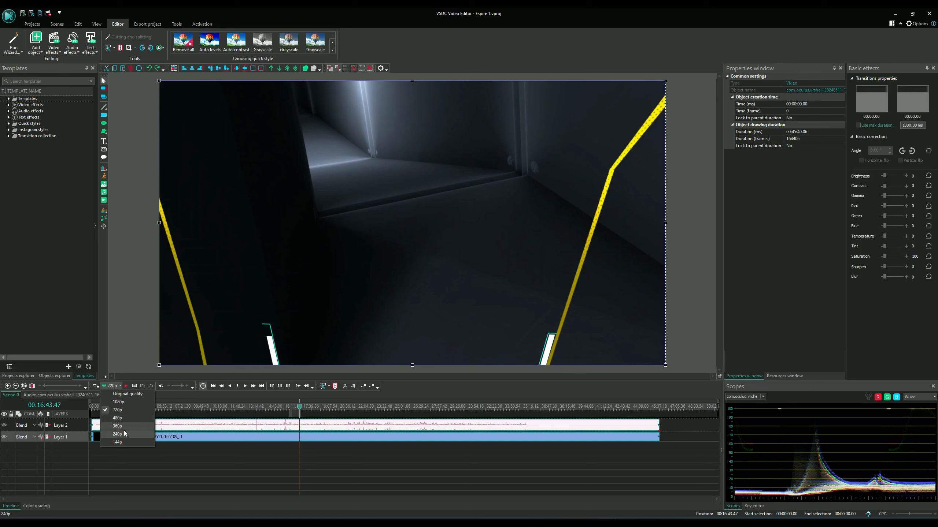
click(205, 446)
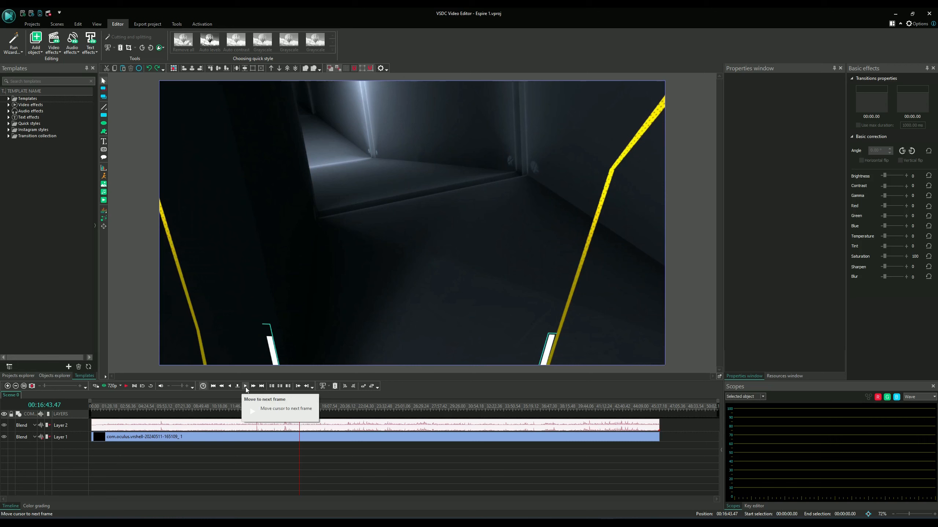
Advance the playhead by one frame and by whole seconds to 00:16:46.50
click(246, 387)
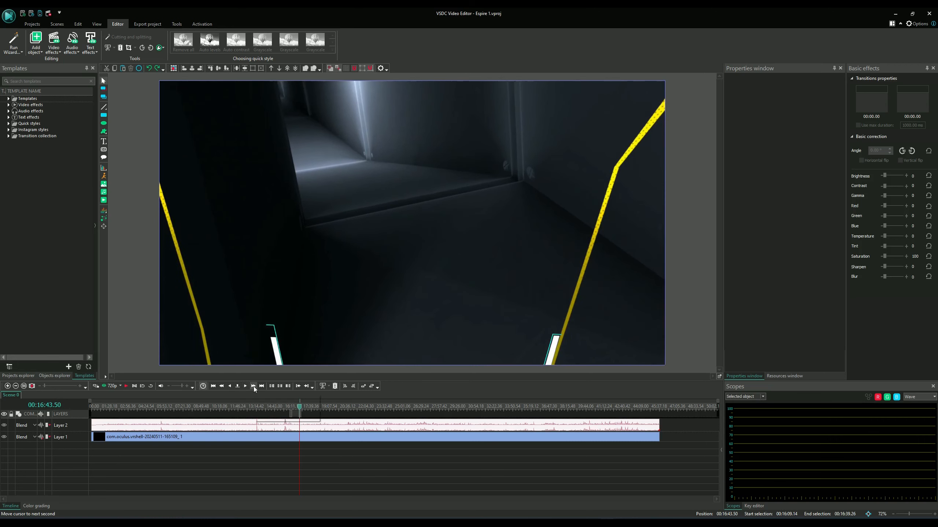
click(254, 387)
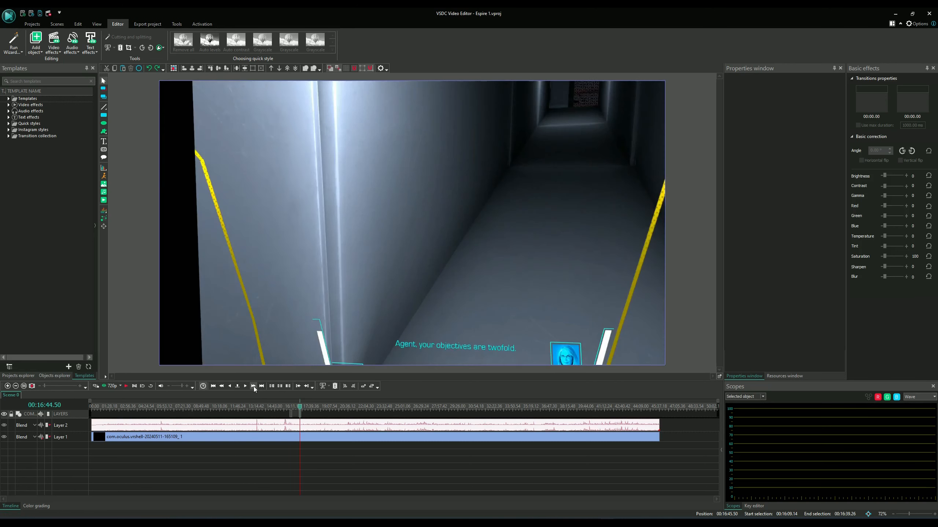
click(254, 387)
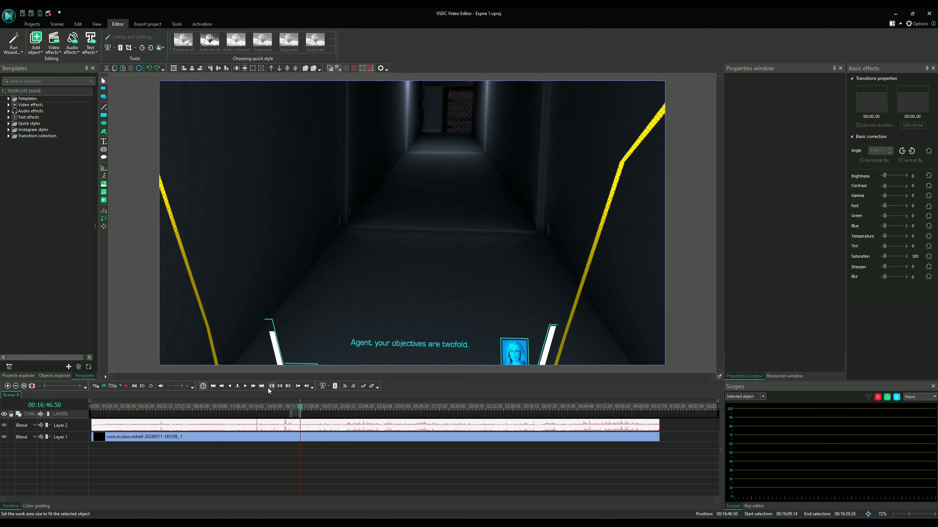
Jump the playhead to the end and back to the start of the gameplay video, ending at about 00:03:54.50
click(286, 426)
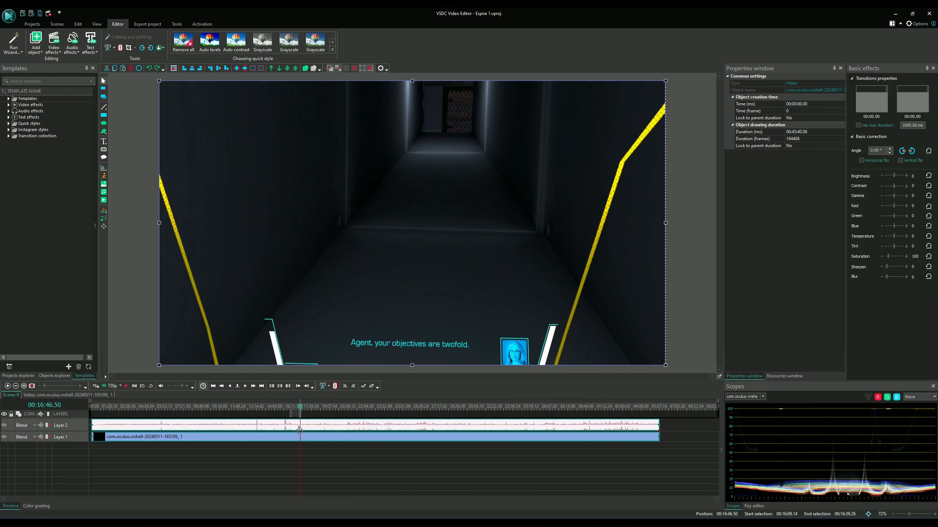
mouse_move(299, 430)
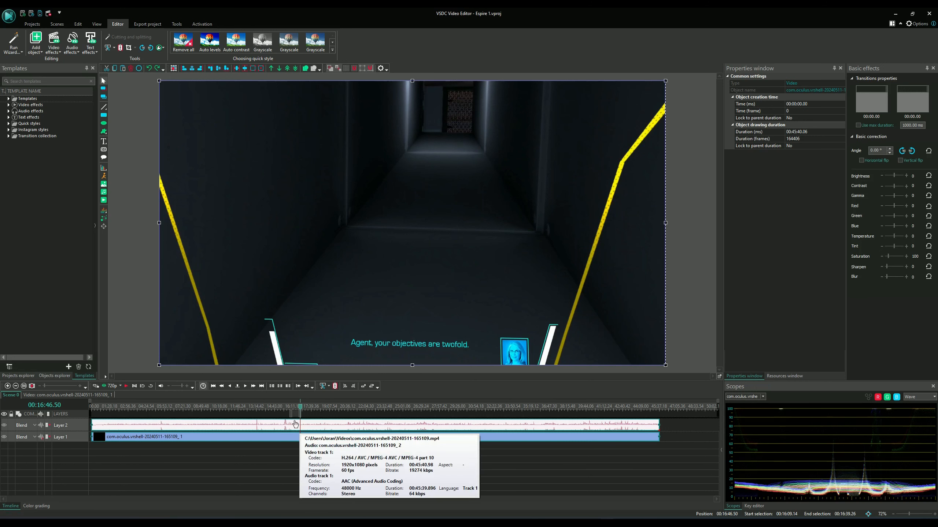
click(262, 386)
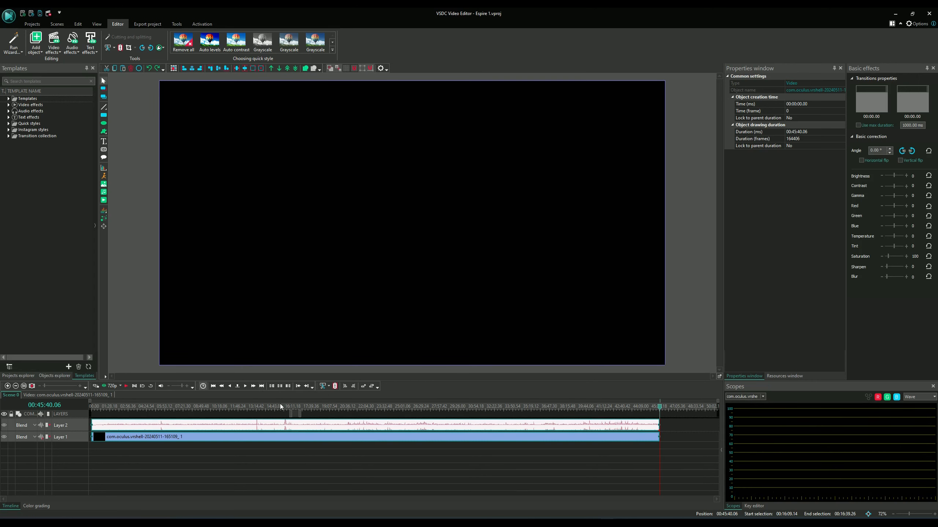
click(214, 386)
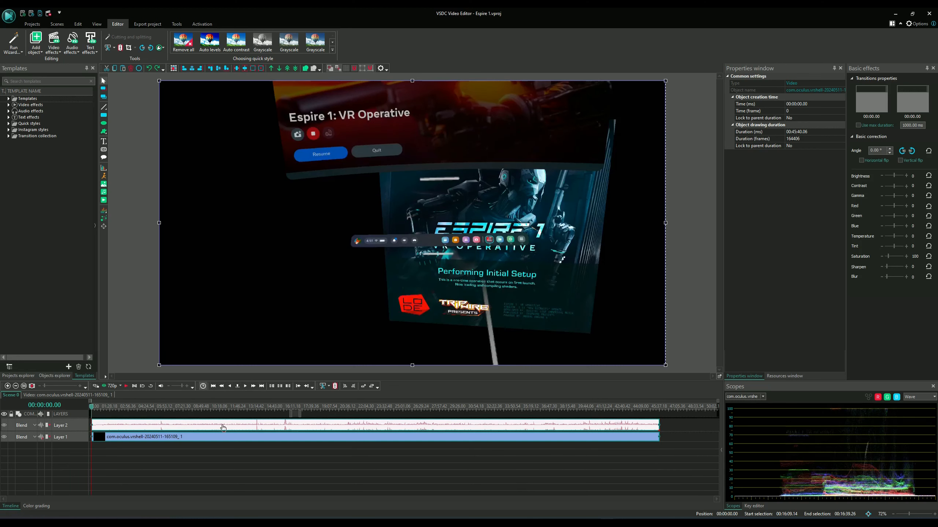
click(139, 407)
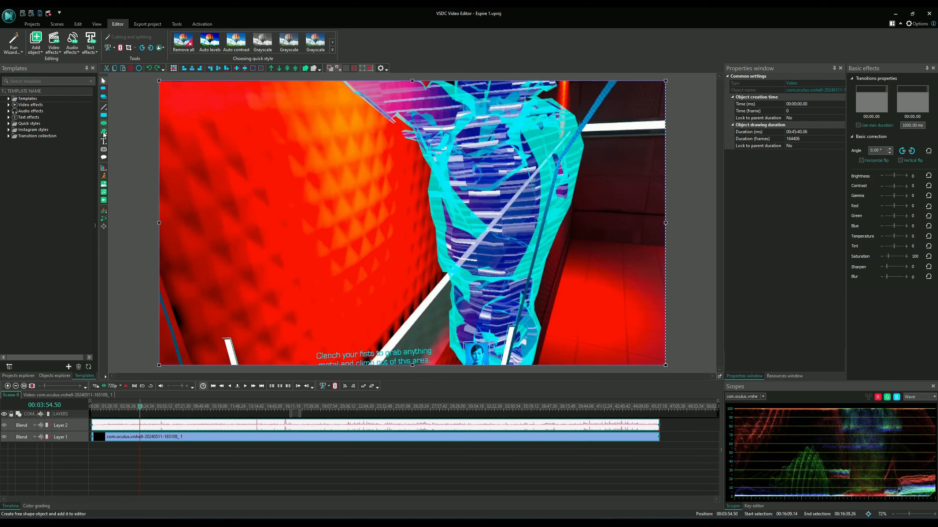
Add the IMG_3660 video from Downloads on a new layer, positioned from the start of the scene
click(104, 200)
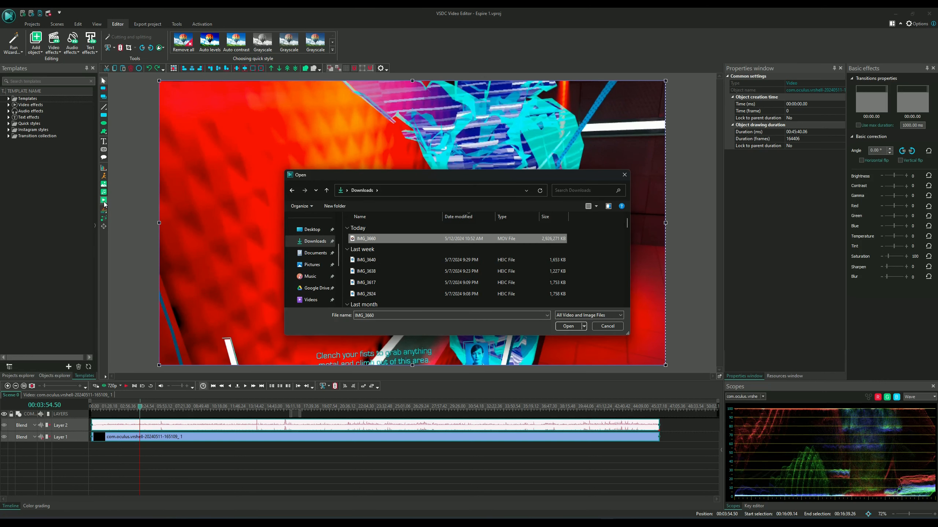
click(570, 327)
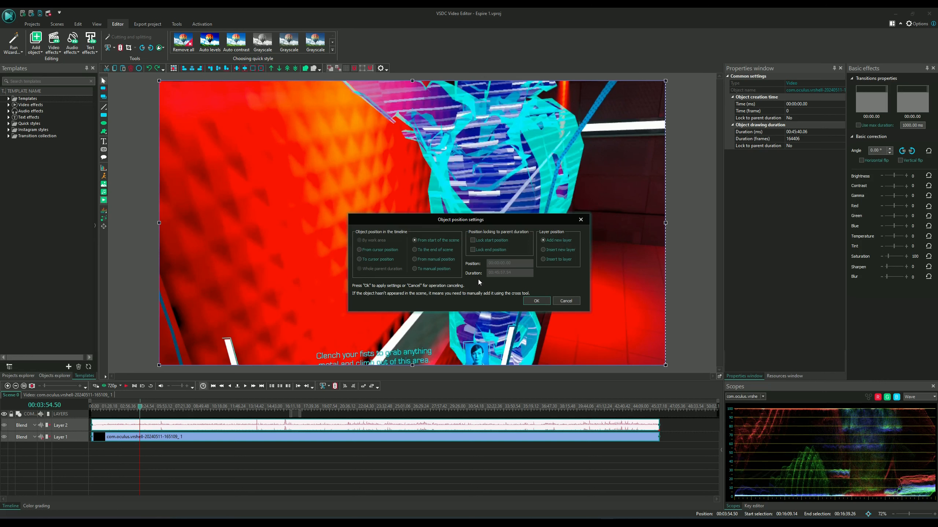
click(535, 301)
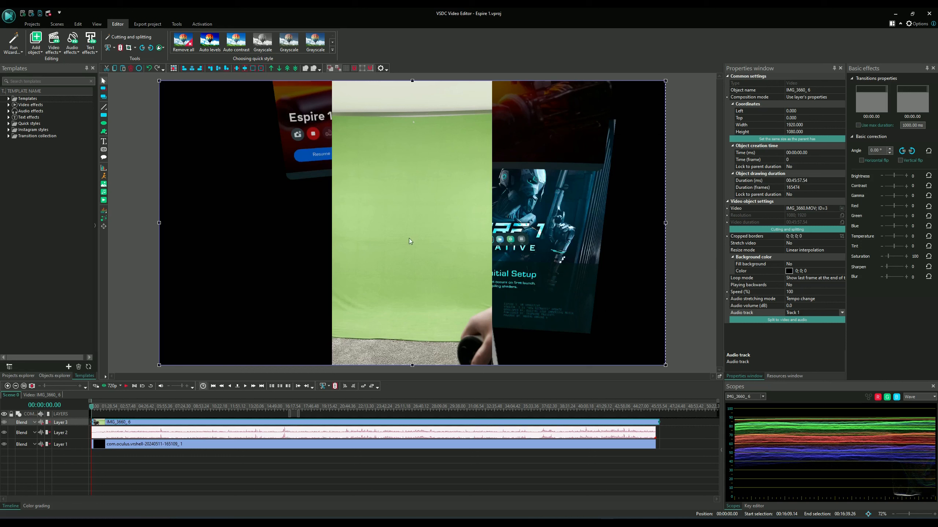
Crop the IMG_3660 video's upper and lower borders to the green screen area, about 1080x1374, using a frame near 21:10
click(842, 236)
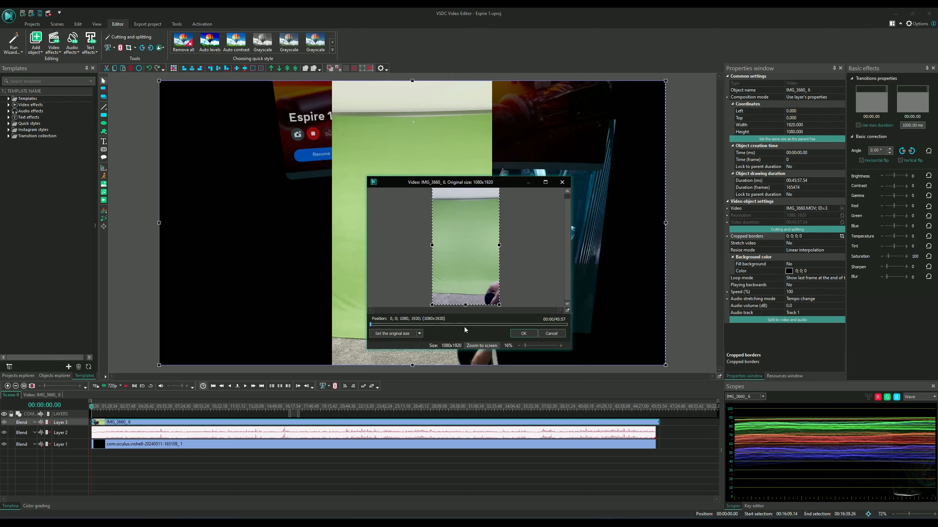
click(548, 185)
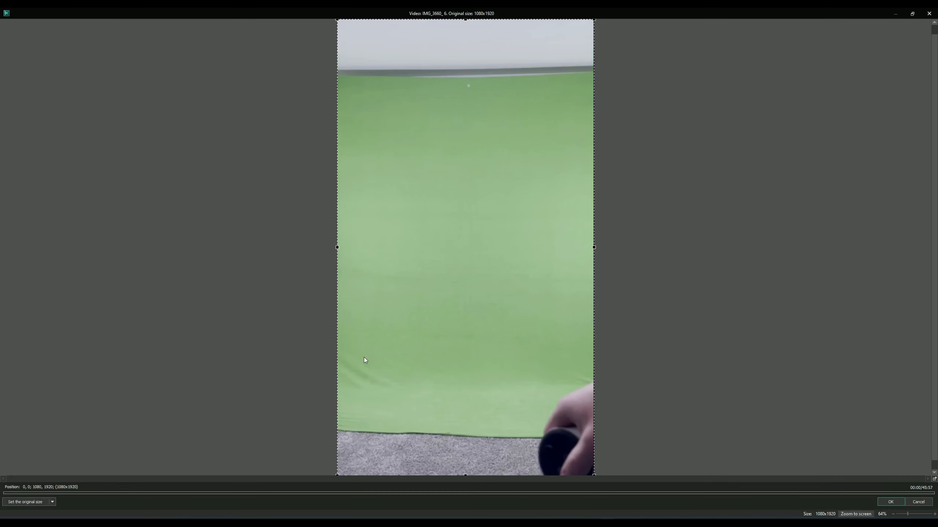
click(433, 494)
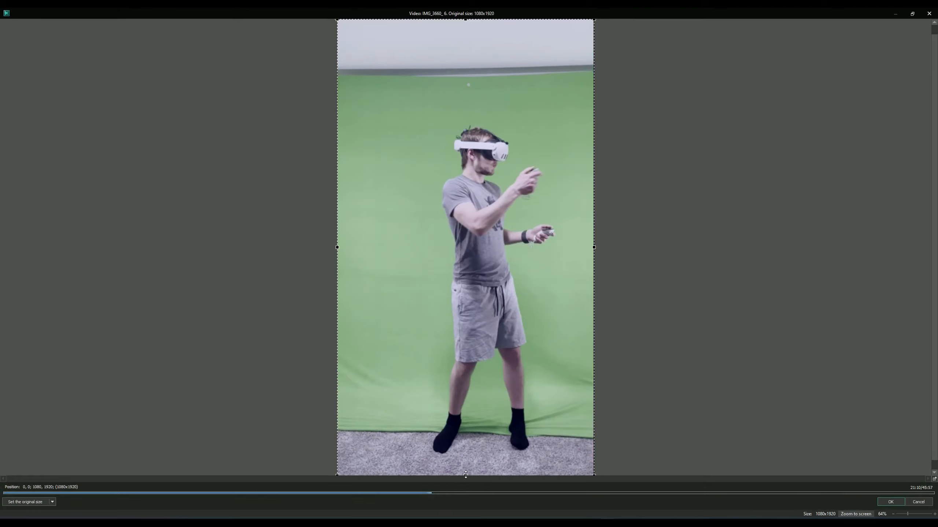
drag(466, 473, 470, 416)
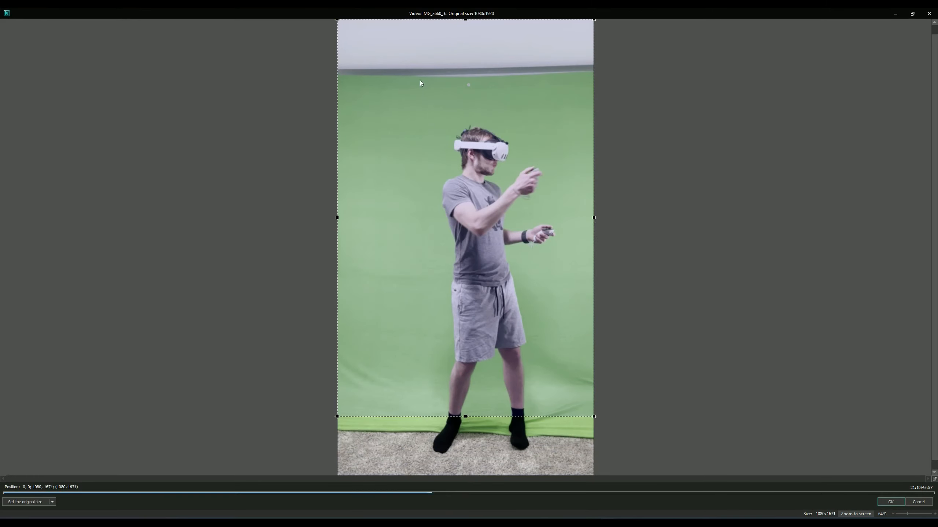
drag(465, 19, 465, 90)
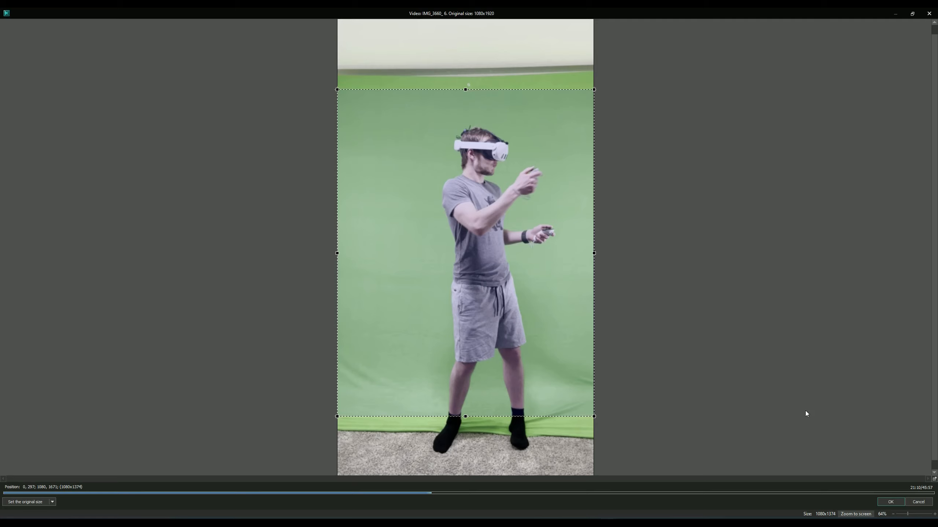
click(890, 502)
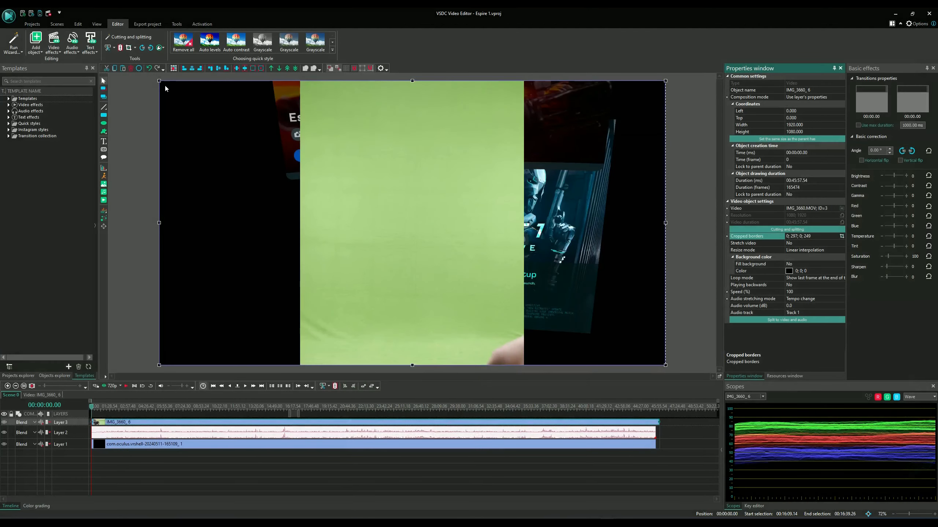
Shrink the IMG_3660 video to about 362 x 462 in the frame's lower-right corner and raise its saturation to 200
drag(160, 81, 568, 243)
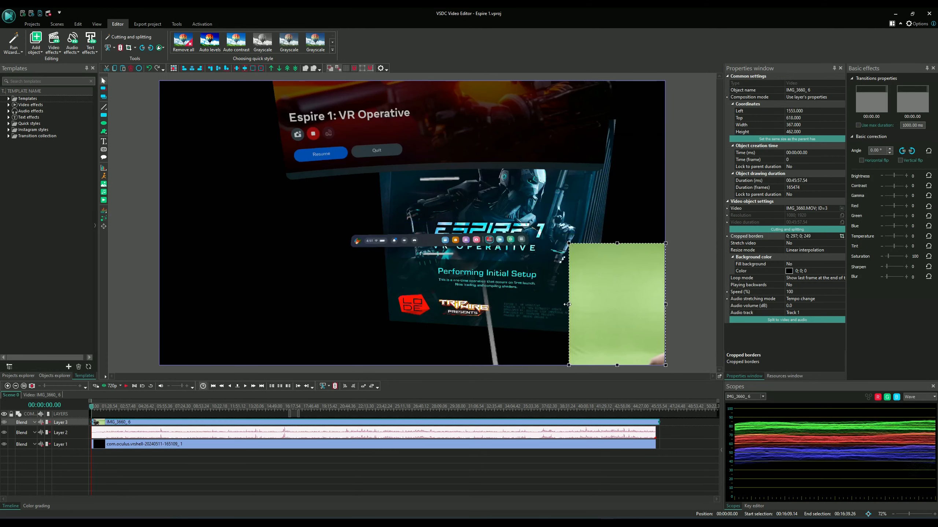
drag(567, 305, 570, 304)
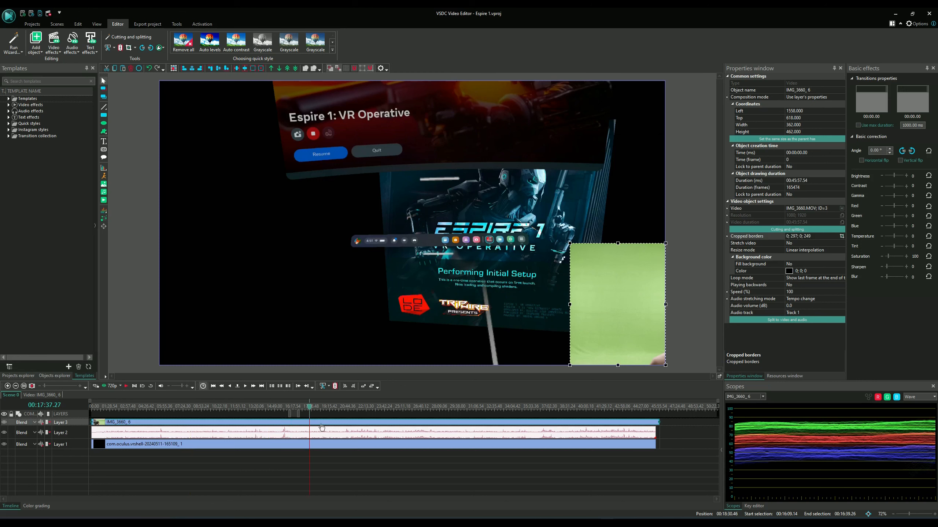
click(320, 407)
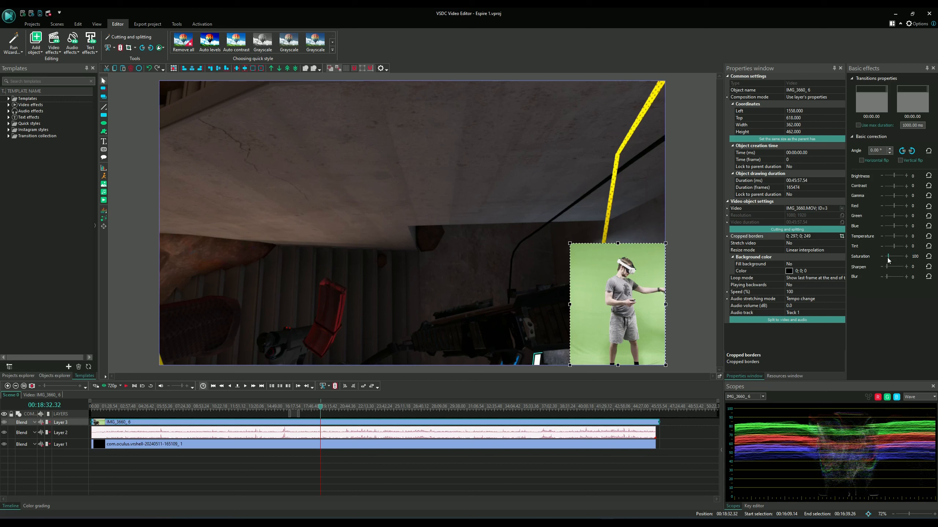
drag(888, 260, 890, 260)
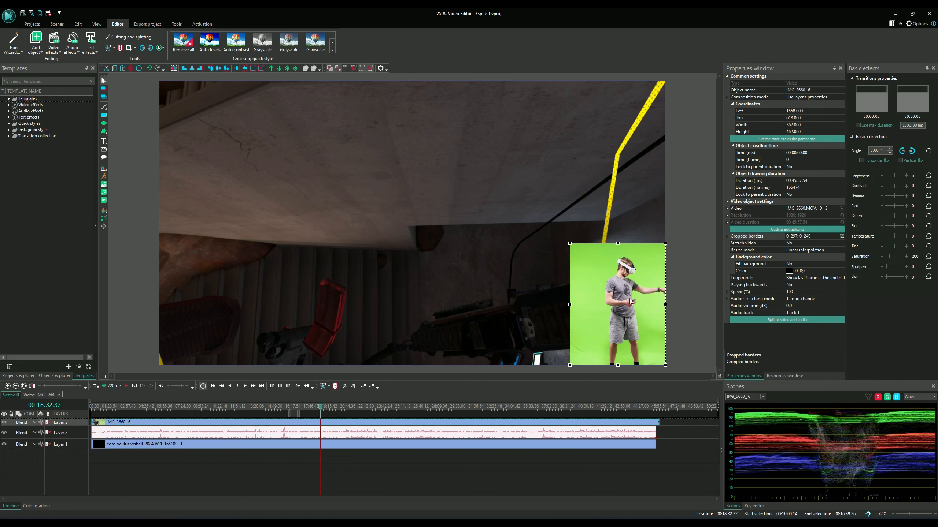
Apply the Background remover transparency effect to the IMG_3660 video for its whole parent duration
right_click(599, 301)
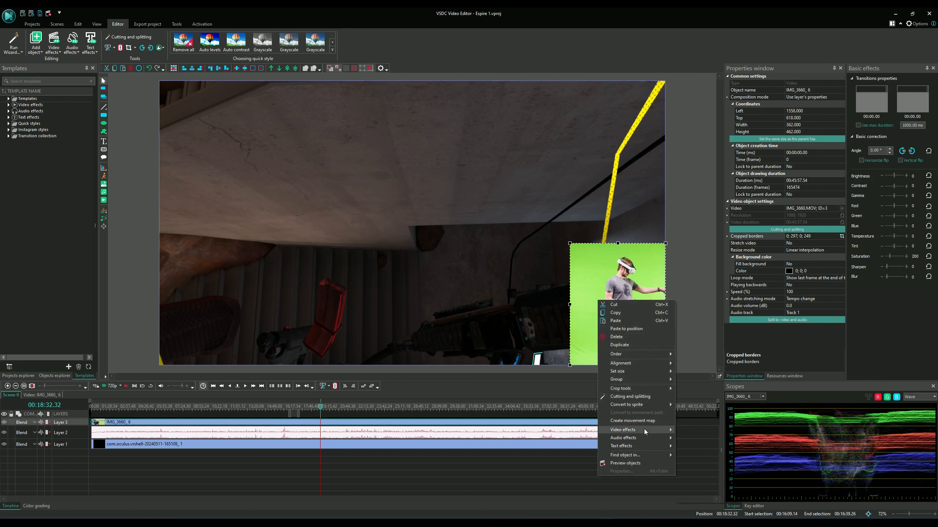
mouse_move(644, 430)
mouse_move(703, 493)
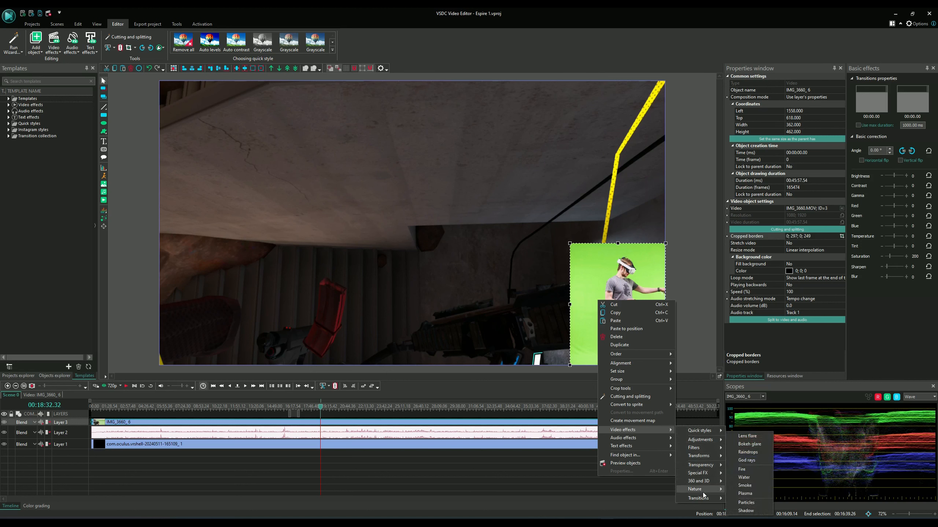
mouse_move(702, 465)
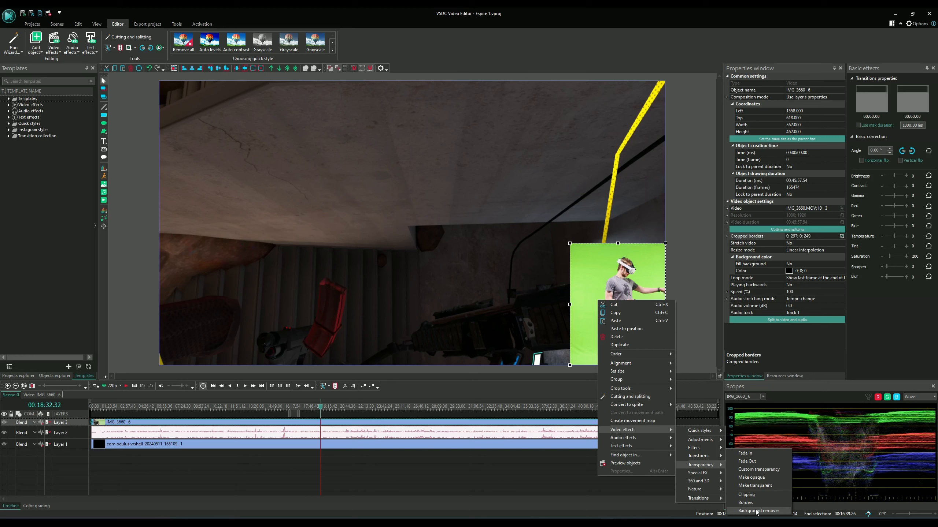
click(756, 511)
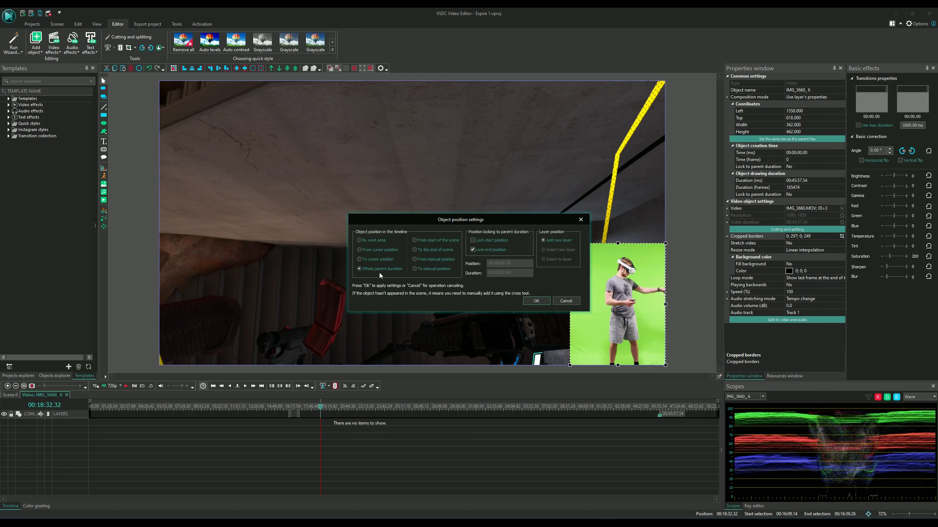
click(537, 301)
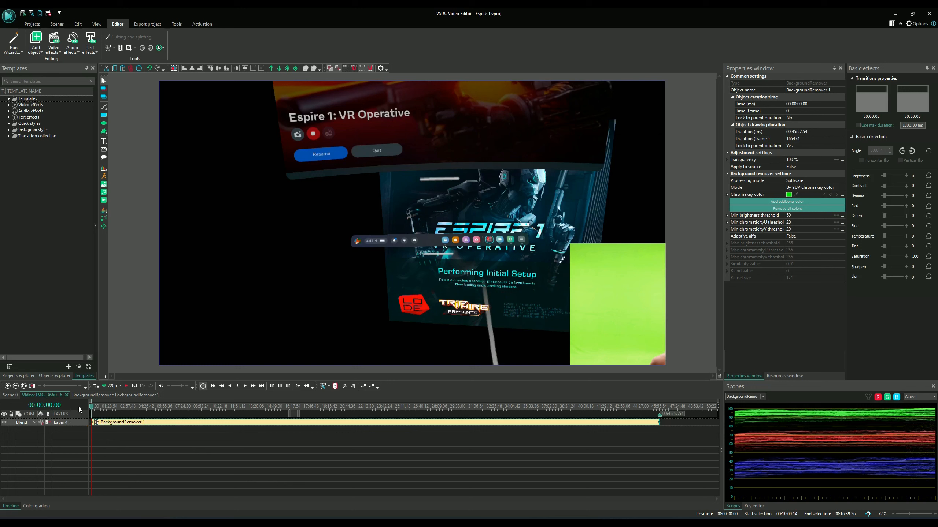
Return to the IMG_3660 video's effect timeline, move the playhead to about 00:10:04.16 and select the background remover effect
click(94, 395)
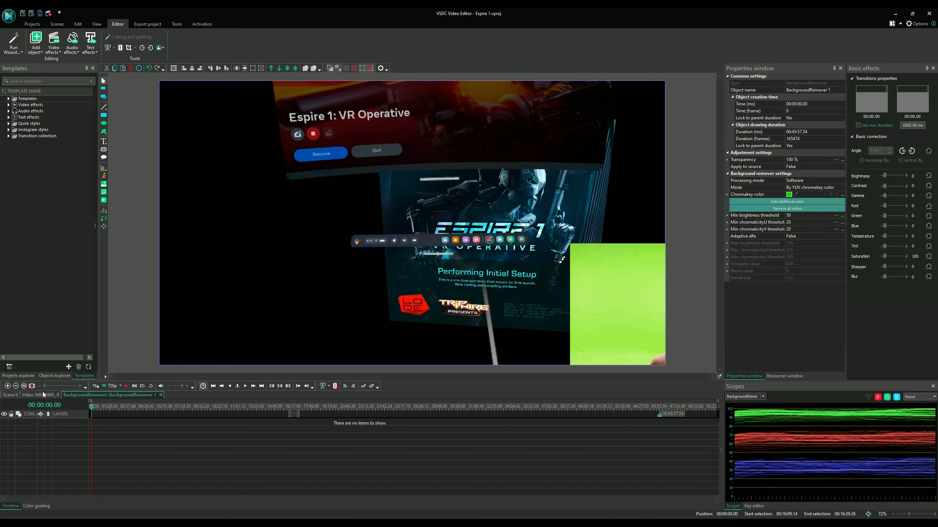
click(42, 393)
click(14, 396)
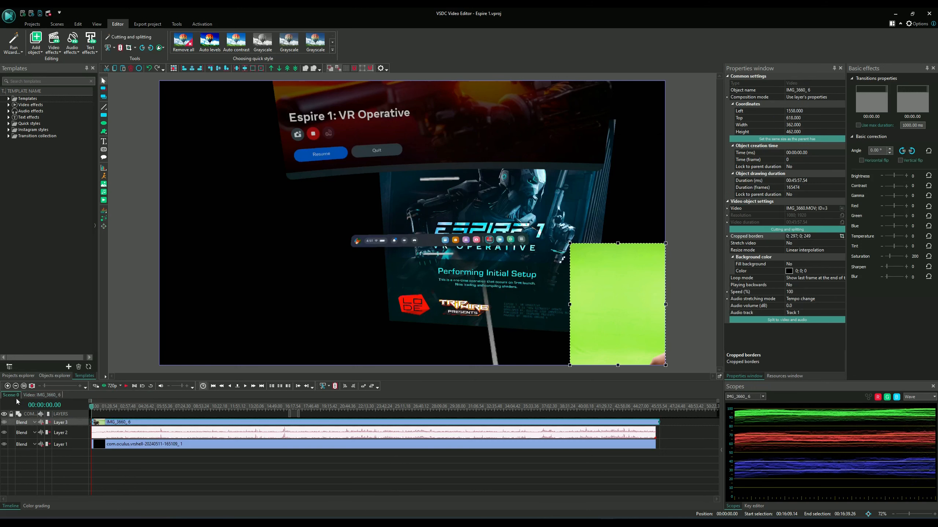
click(41, 395)
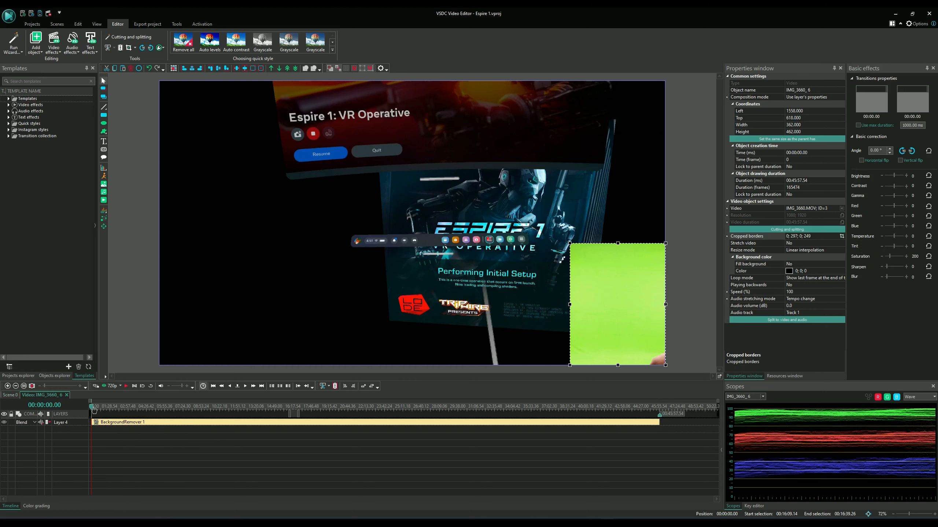
drag(91, 408, 345, 432)
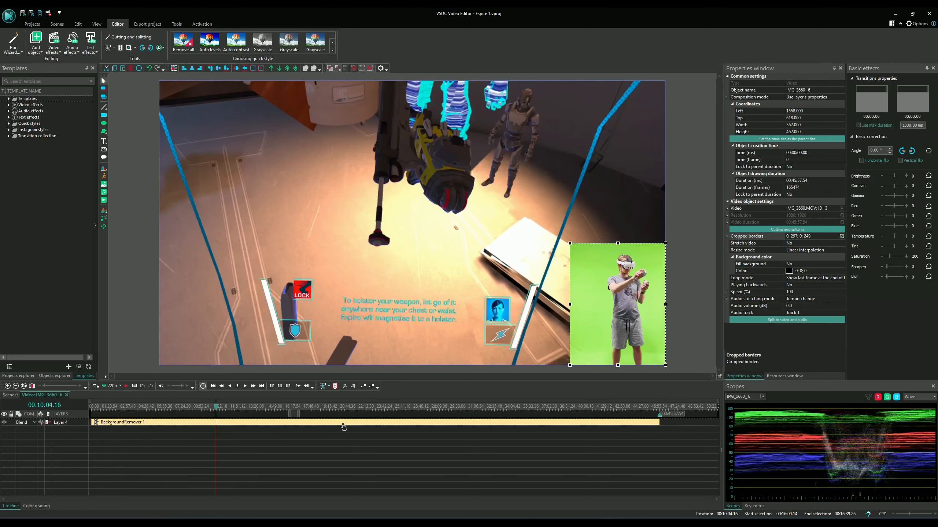
double_click(346, 423)
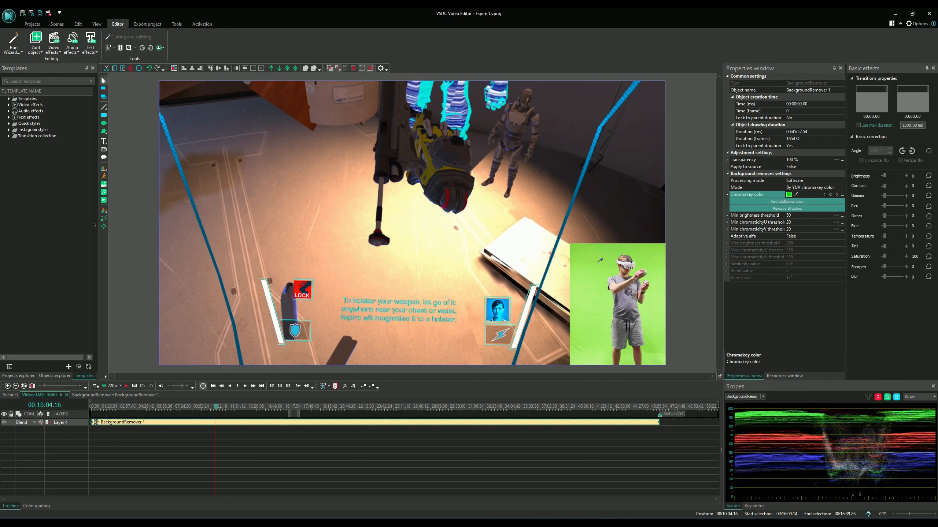
Sample the chromakey colour from the green backdrop beside the person and set Adaptive alfa to True
click(607, 302)
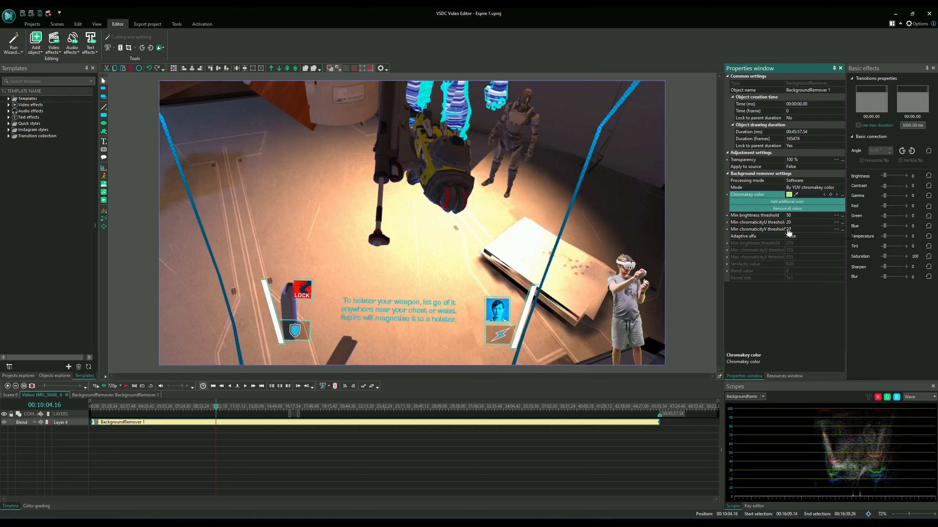
click(824, 237)
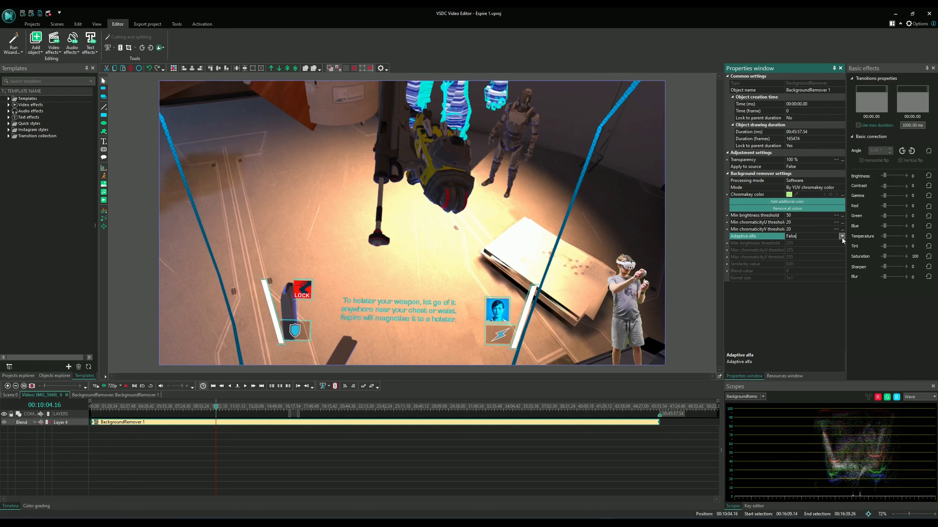
click(842, 236)
click(834, 245)
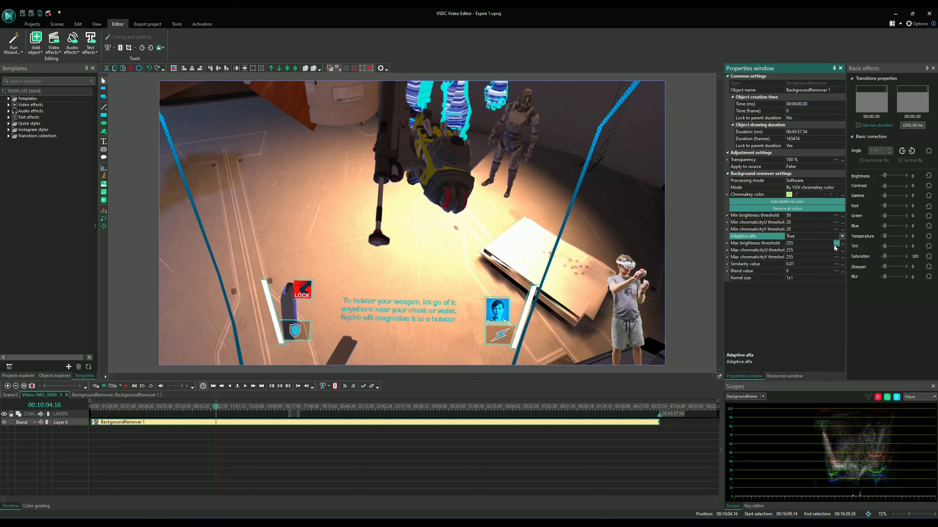
Set the background remover's similarity value to 0.04
click(829, 272)
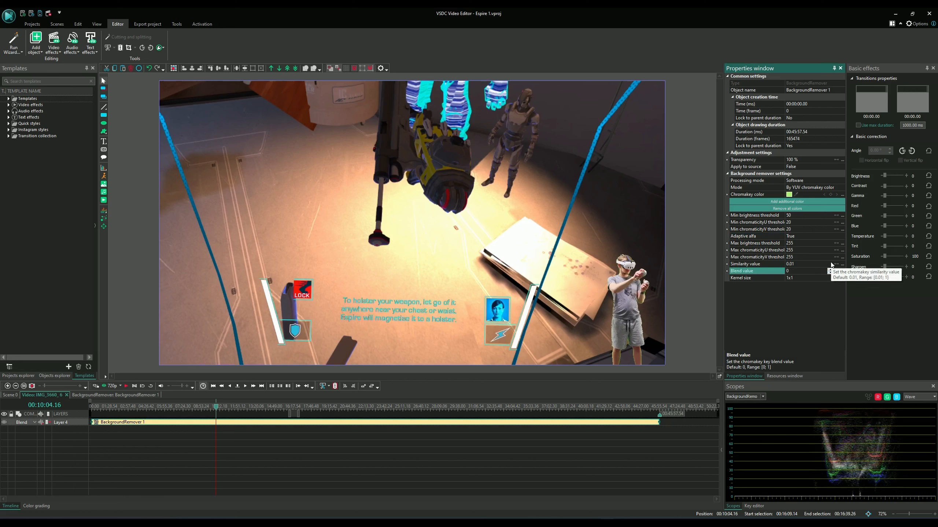
click(832, 263)
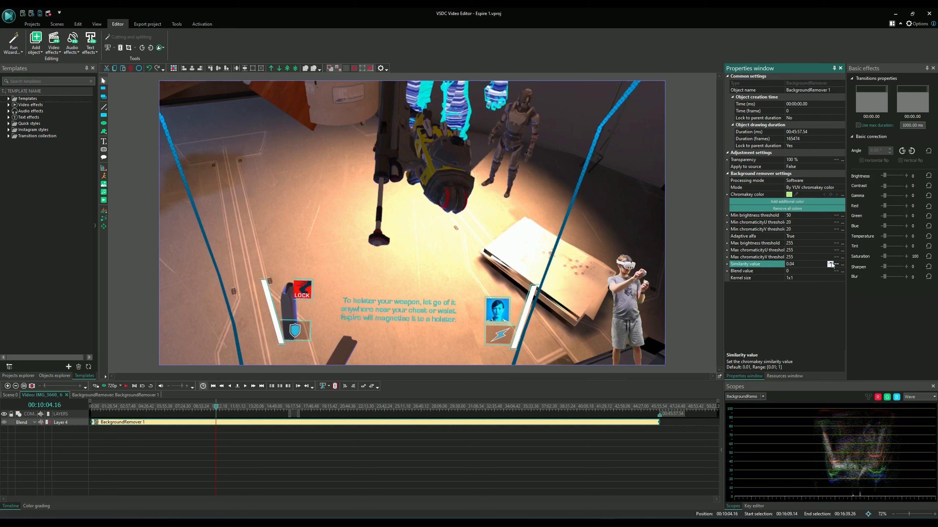
click(831, 264)
click(831, 265)
Return to the main scene and enlarge the IMG_3660 video to about 1785 x 1104 for checking the cut-out edges
click(9, 395)
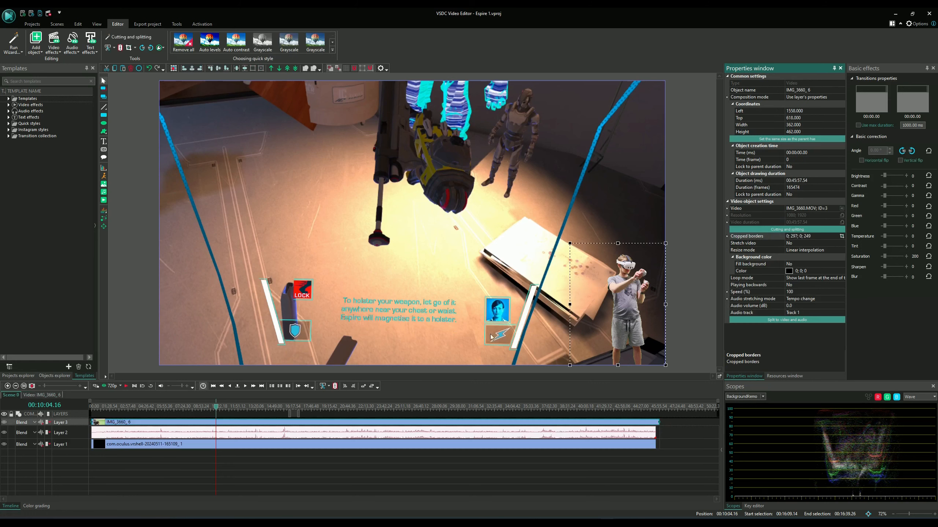
drag(570, 244, 193, 73)
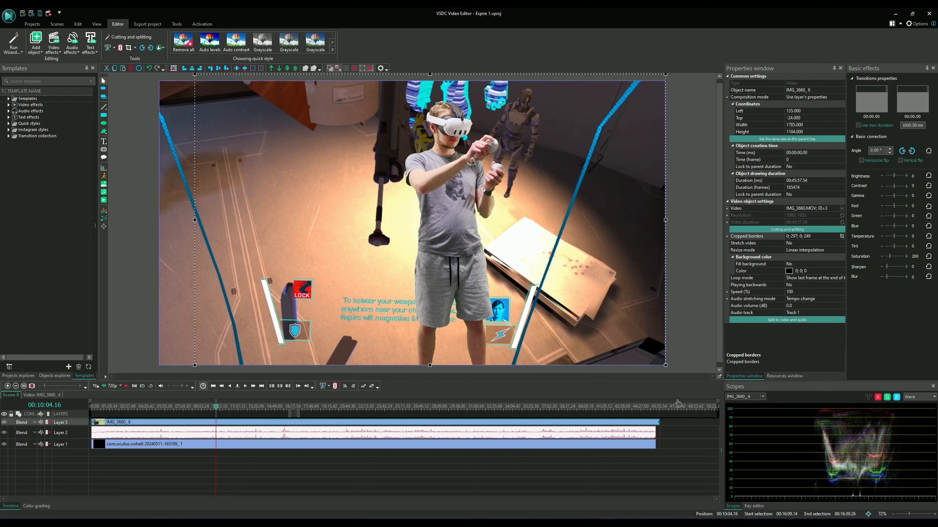
click(607, 457)
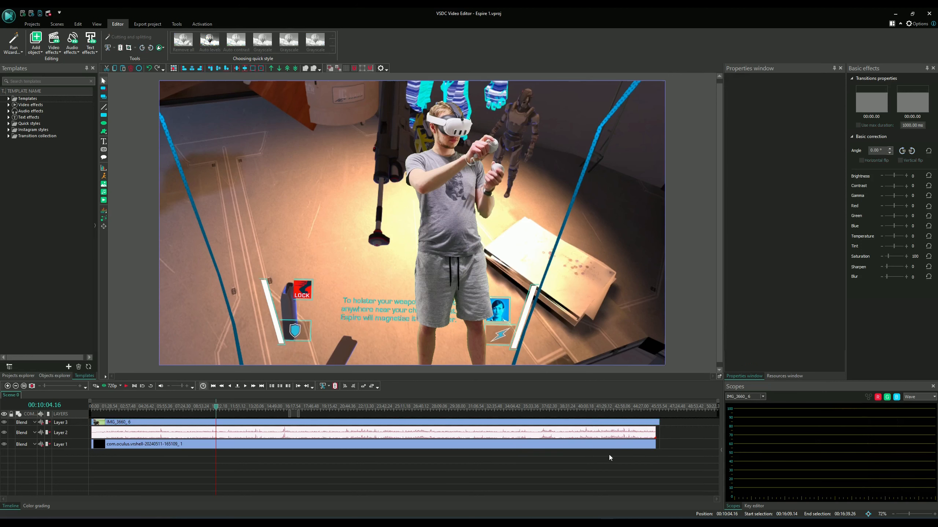
Reopen the IMG_3660 video's background remover effect, try similarity values of 0.05 and 0.06, and lower the value again
click(629, 423)
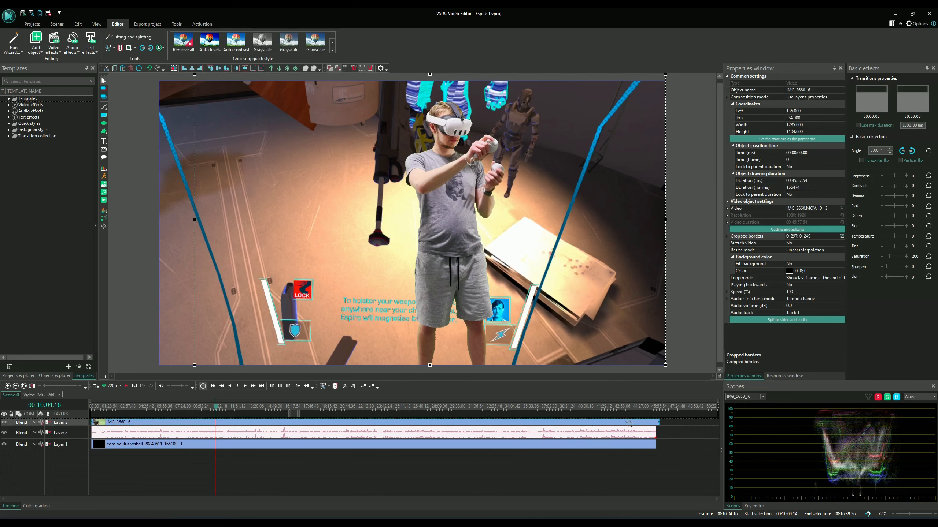
double_click(569, 425)
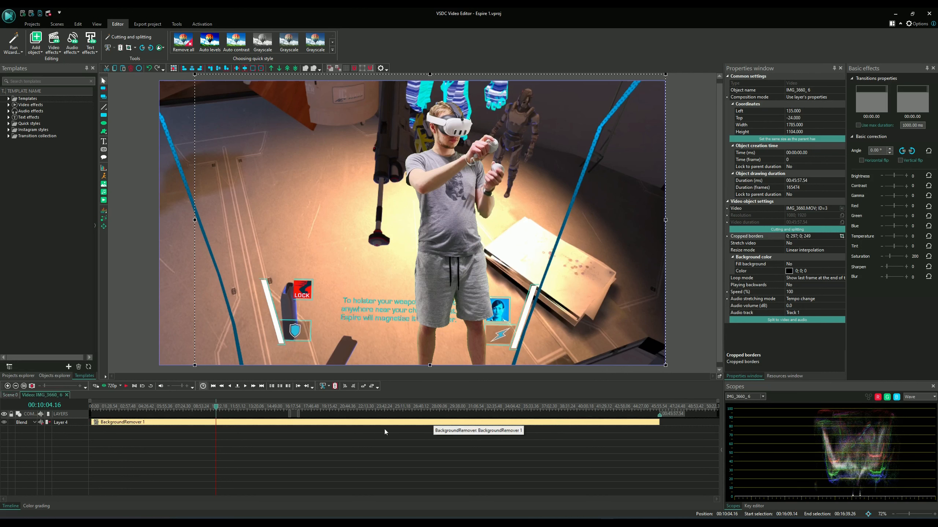
click(417, 423)
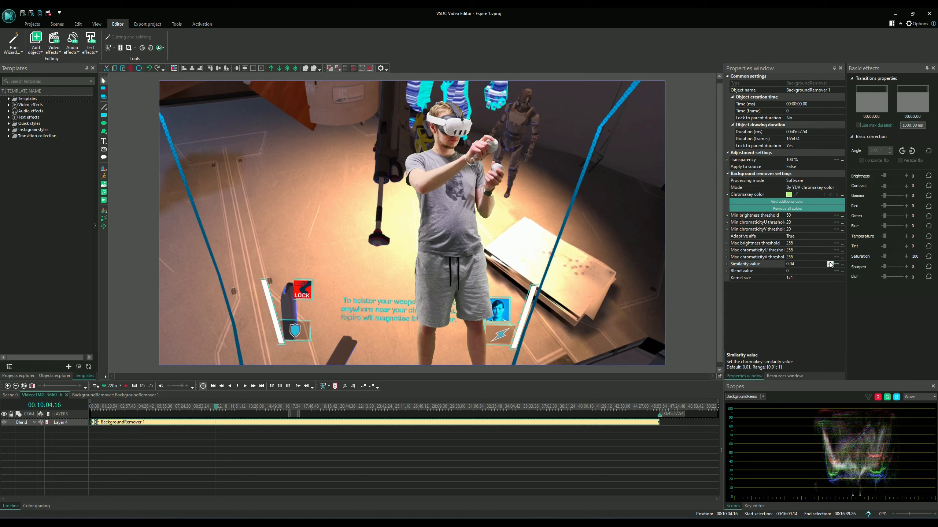
click(829, 264)
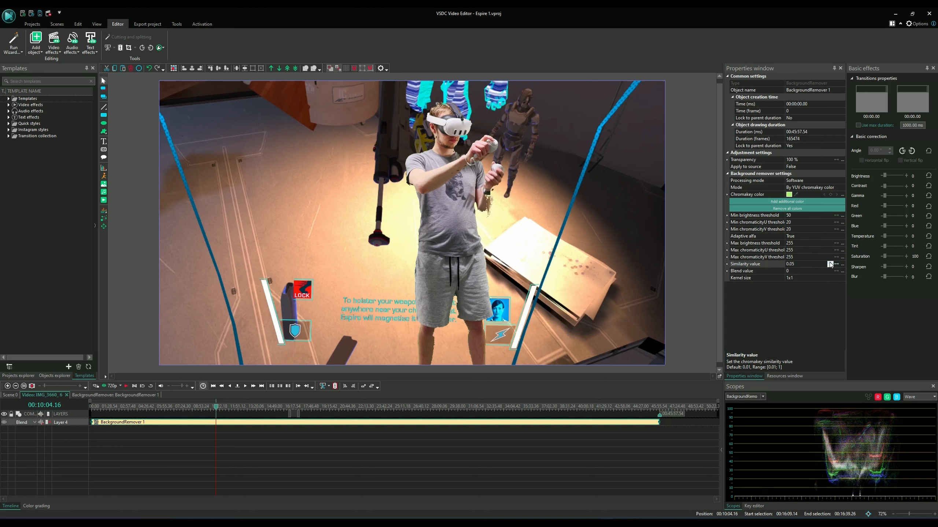
click(829, 264)
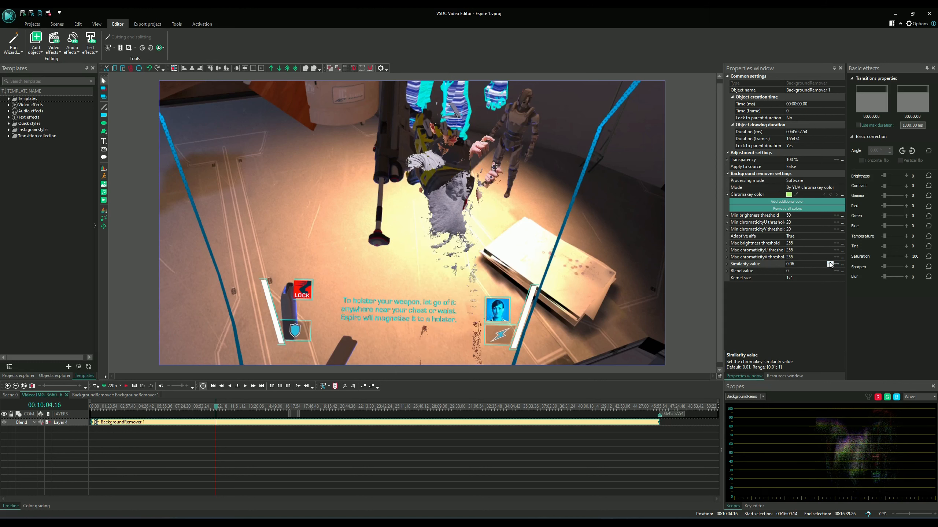
click(831, 266)
click(831, 265)
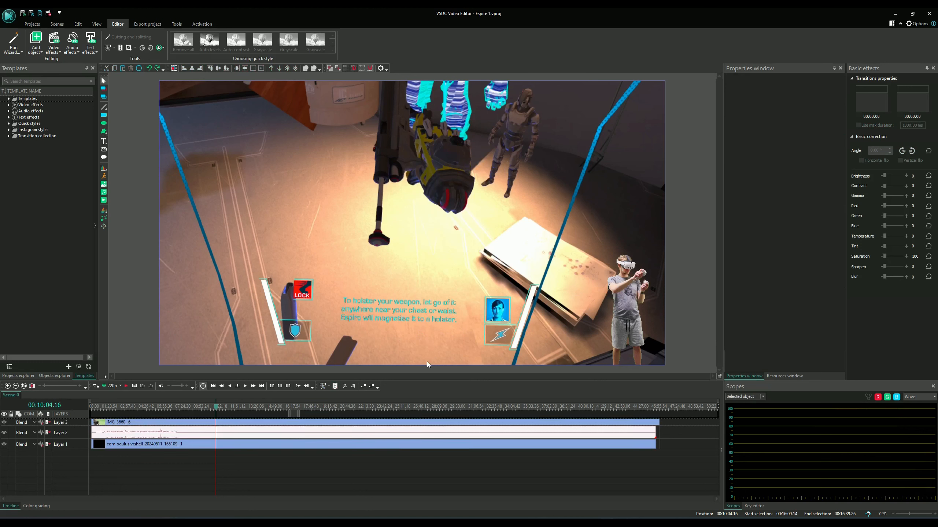
Add a text object on a new layer from the cursor position, lasting 00:00:50.00, with a box about 1119 x 404
click(128, 443)
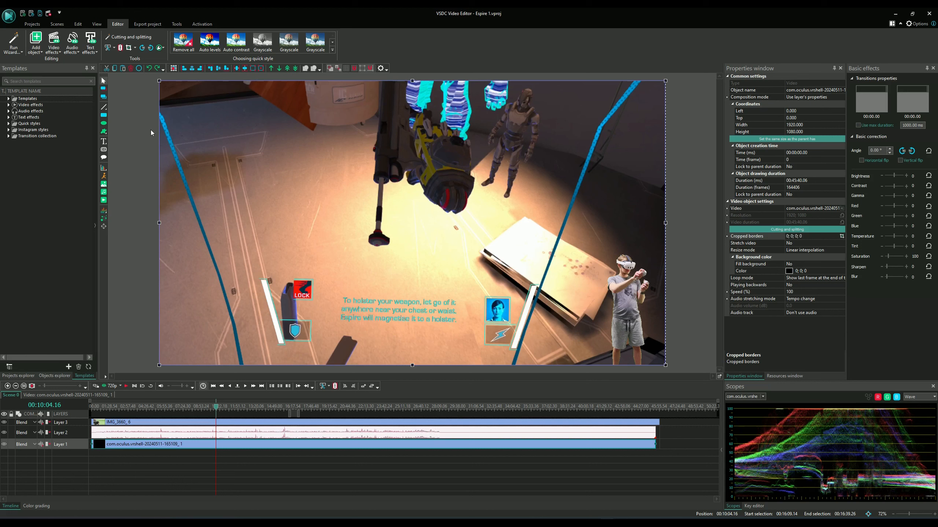
click(103, 143)
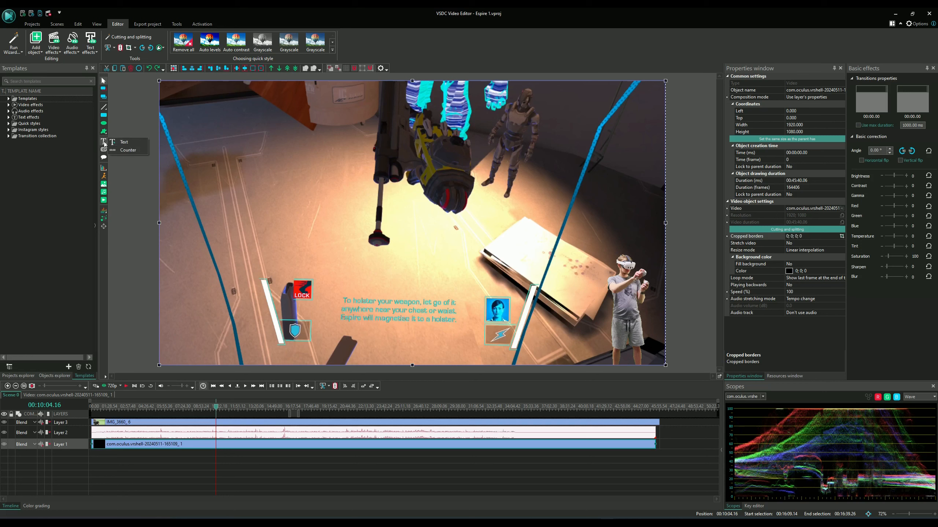
click(125, 142)
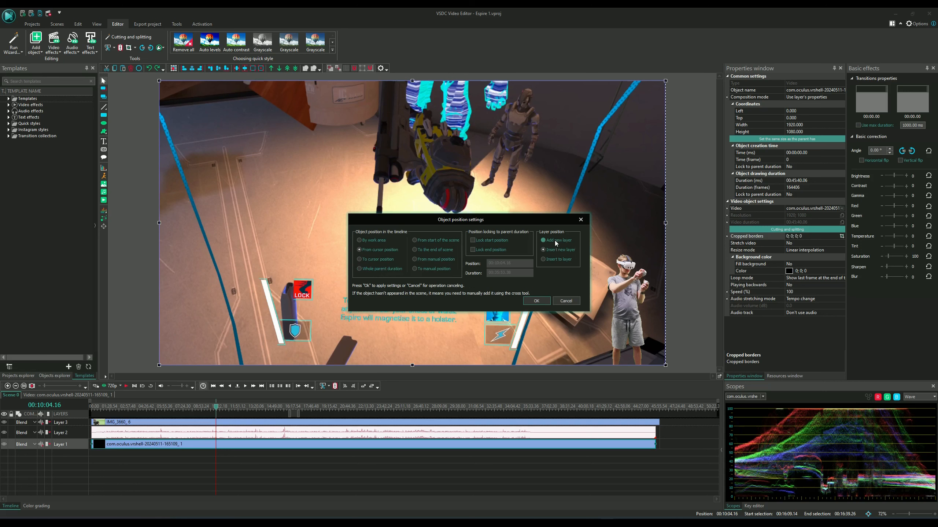
click(555, 240)
drag(521, 274, 494, 273)
text(00)
click(536, 301)
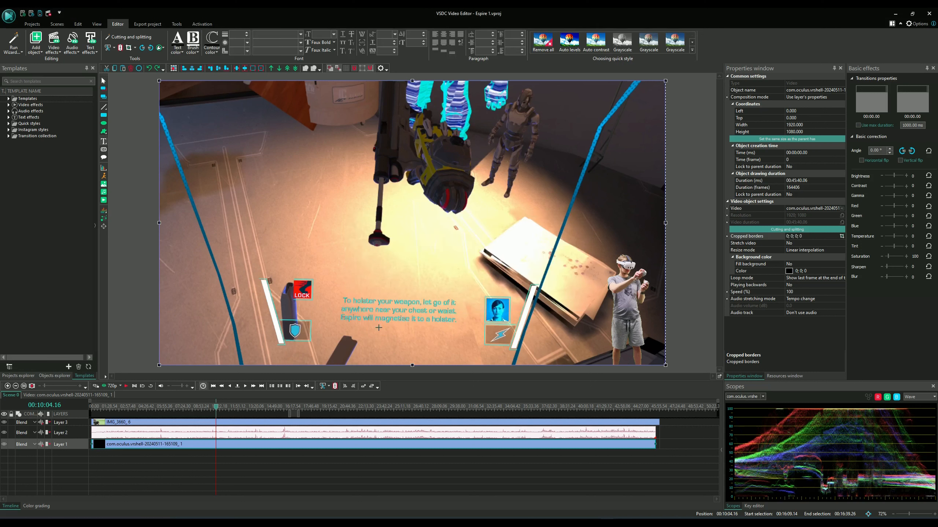
mouse_move(241, 142)
mouse_down()
mouse_move(424, 222)
mouse_move(535, 248)
mouse_up()
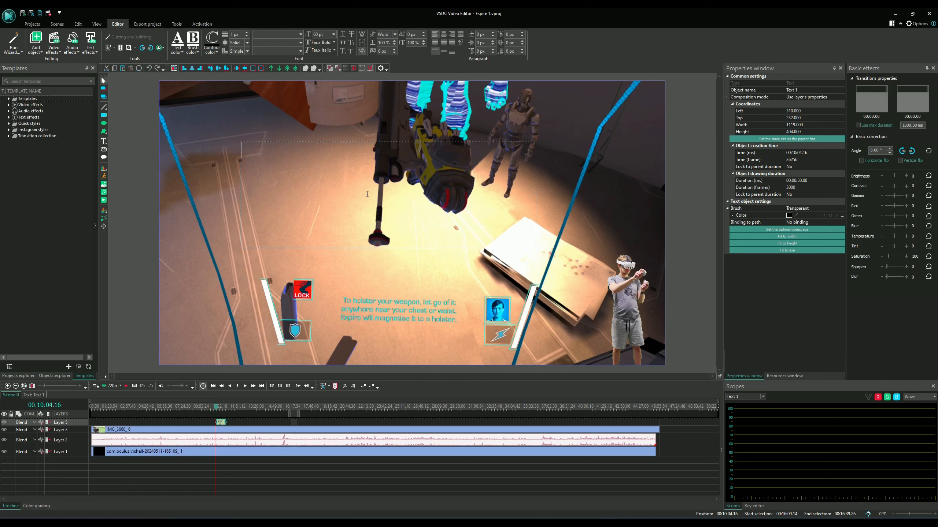
Set the font size to 192 pt and enter "Hi my text!" in the text box
click(334, 34)
click(311, 173)
text(Hi my text!)
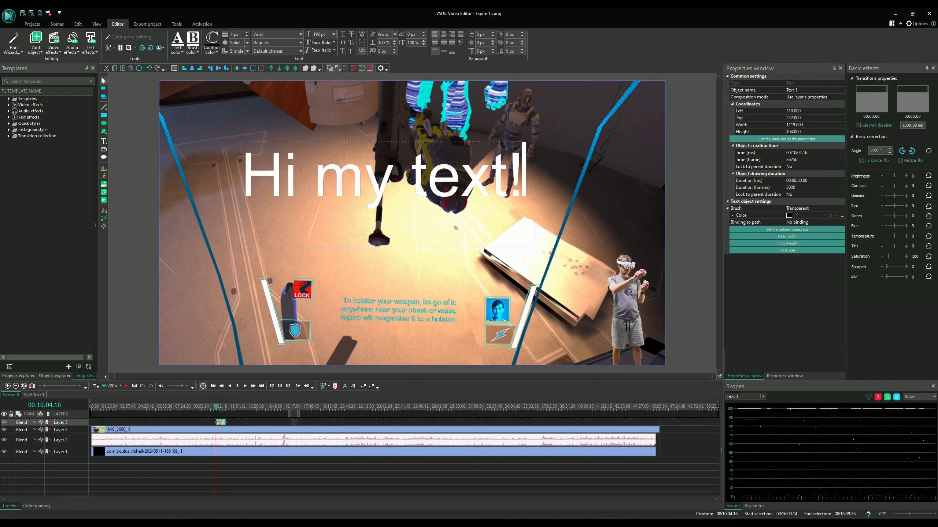
Enlarge the text box to about 1562 x 482 and move it to about left 141, top 180, undoing the accidental background shift
click(433, 293)
click(434, 195)
drag(546, 248, 652, 268)
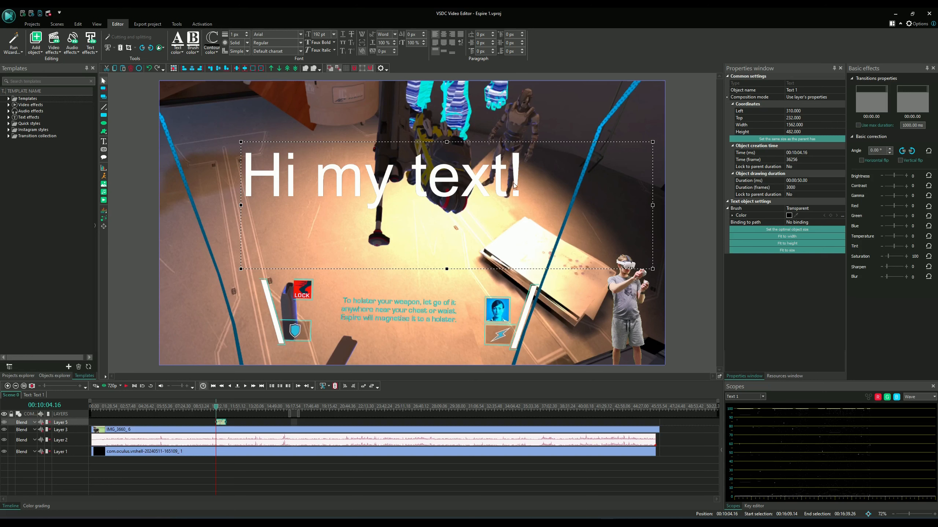
drag(489, 298, 489, 302)
click(444, 186)
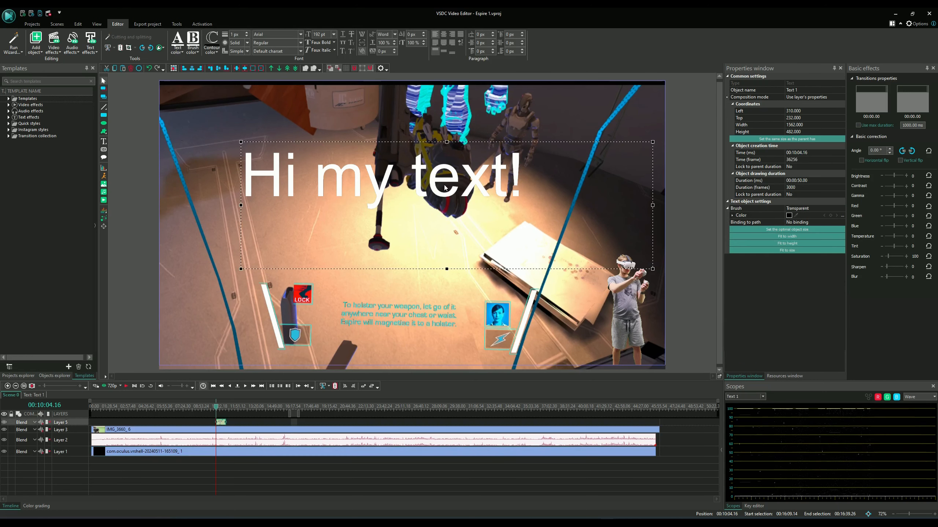
key(ctrl+z)
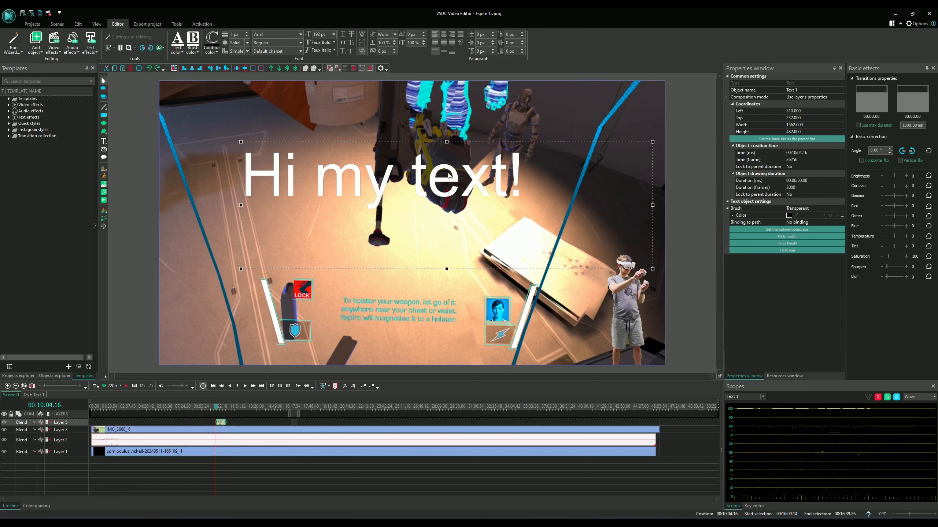
drag(449, 176, 398, 161)
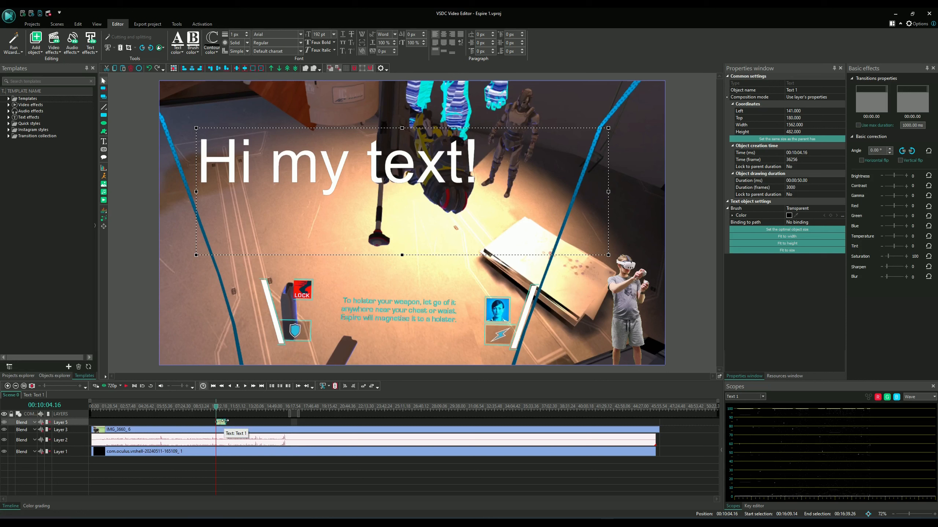
Extend the text object's duration to about 00:05:32.35, and delete the text object from the scene
drag(226, 422, 285, 423)
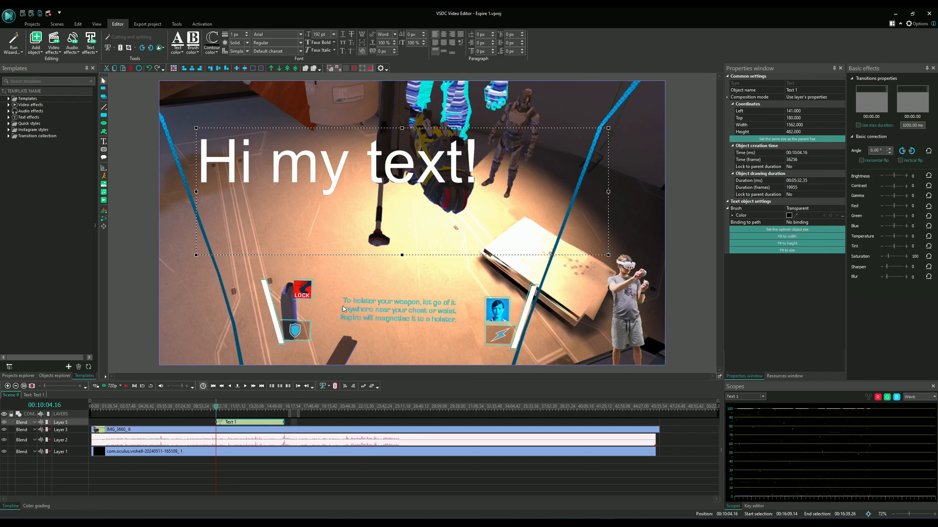
key(Delete)
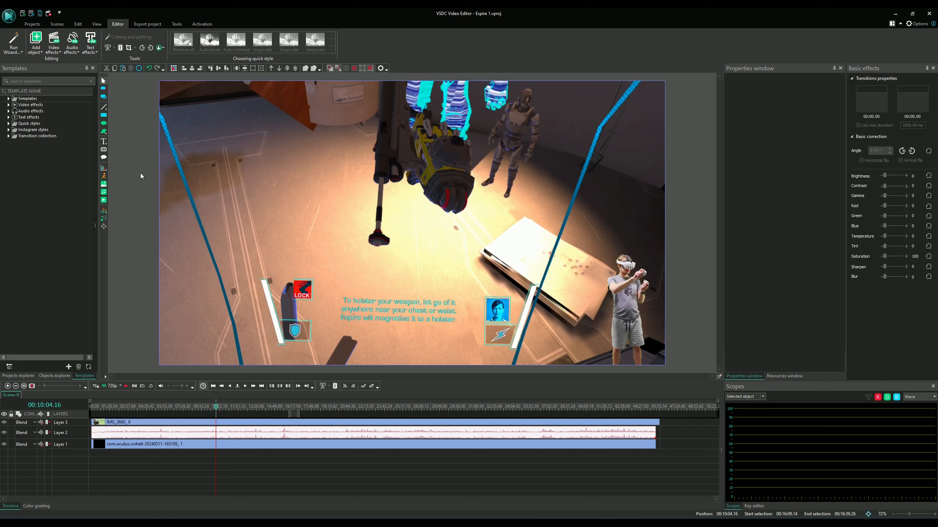
click(57, 54)
click(74, 51)
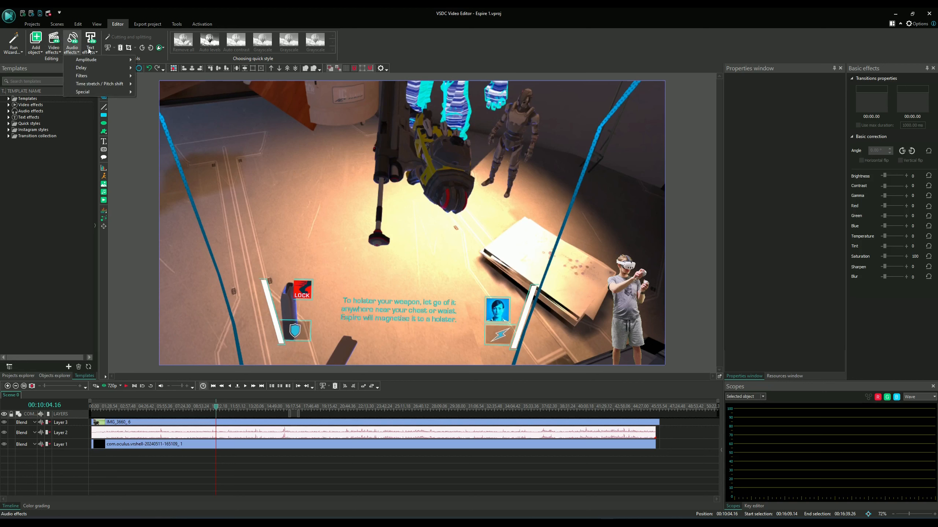
click(73, 52)
click(342, 217)
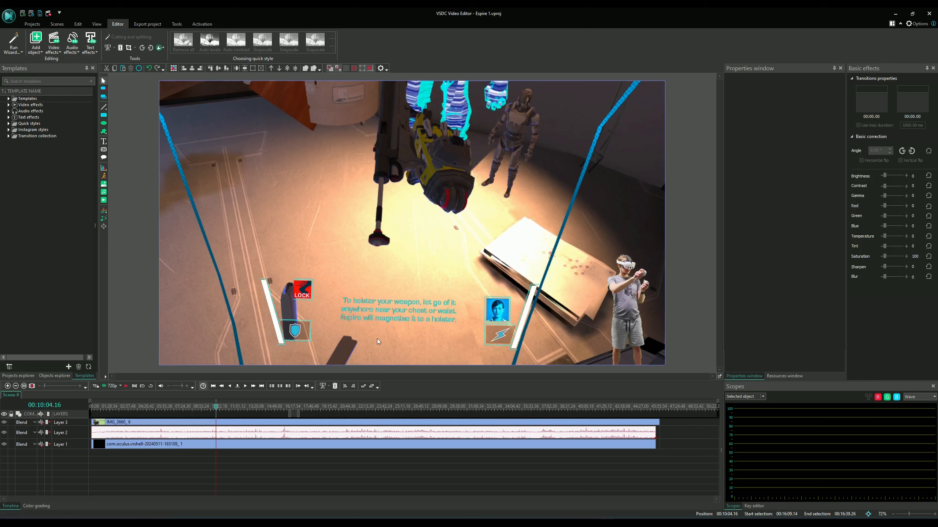
Set the audio track of the com.oculus.vrshell gameplay video on Layer 1 to Track 1
click(322, 443)
click(843, 312)
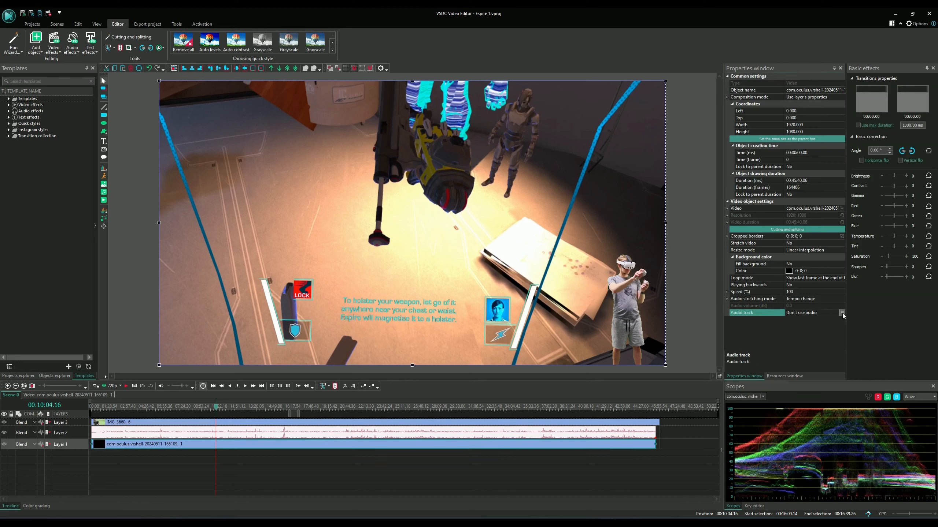
click(842, 313)
click(820, 326)
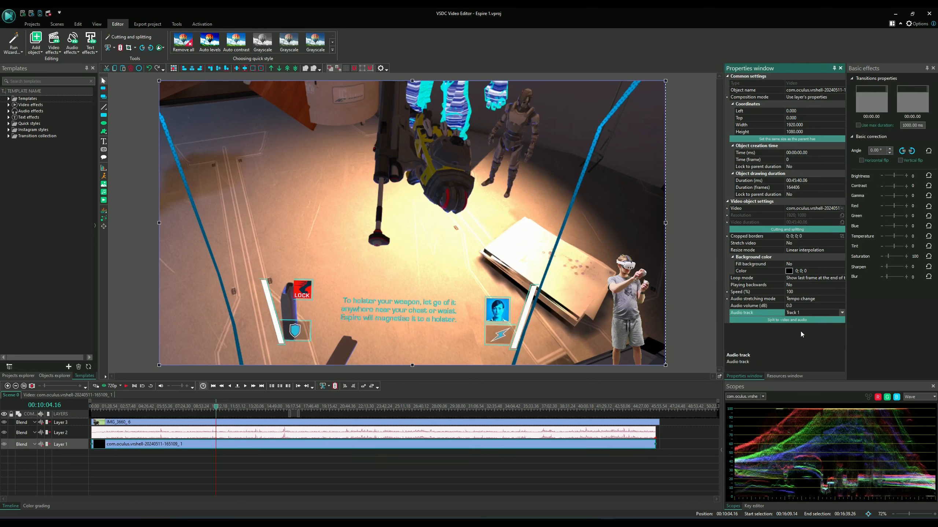
Delete the separate gameplay audio clip on Layer 2 and select the gameplay video
click(566, 433)
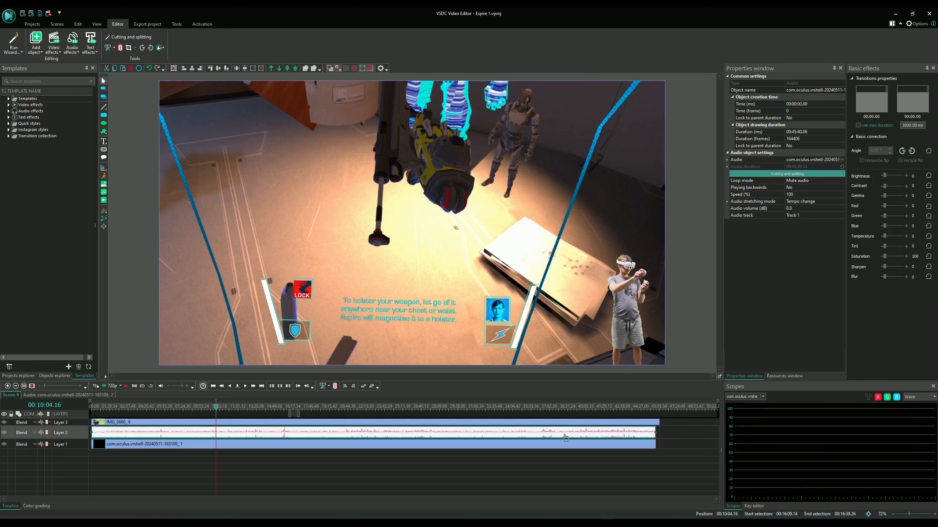
key(Delete)
click(554, 433)
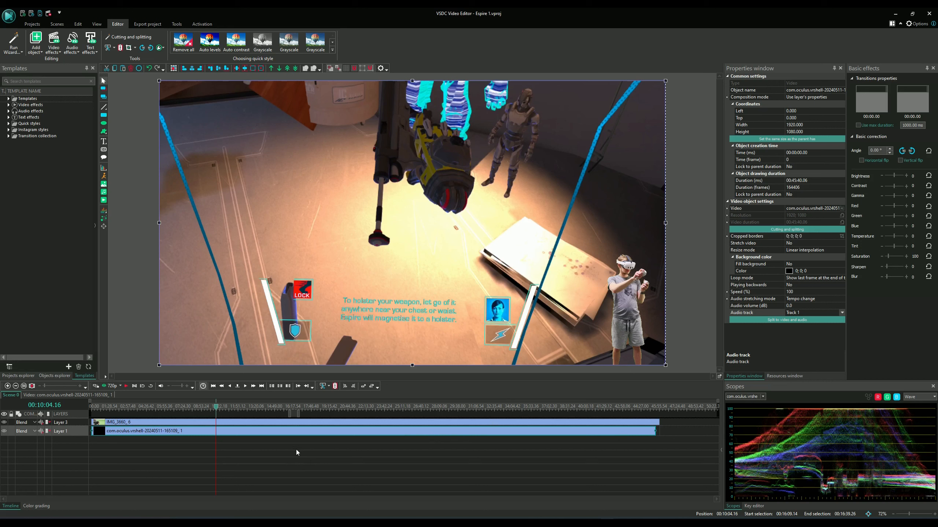
Raise the IMG_3660 video's audio volume to 5.0 dB
click(271, 427)
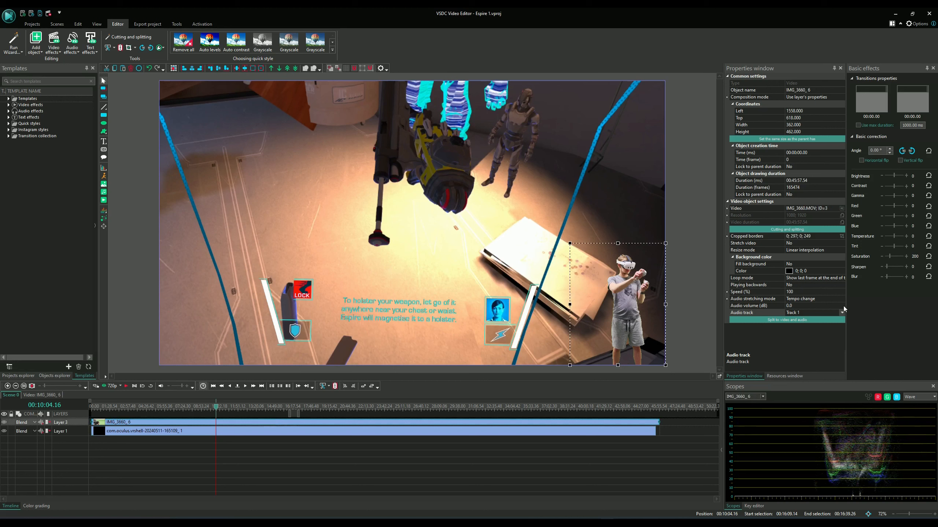
click(842, 306)
click(842, 305)
click(842, 305)
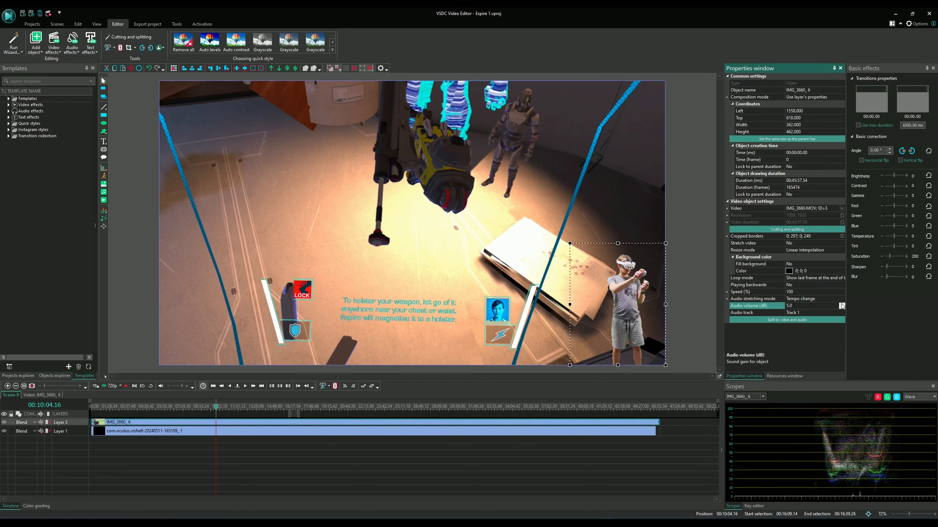
Lower the com.oculus.vrshell gameplay video's audio volume to -10.0 dB and deselect the video
click(637, 431)
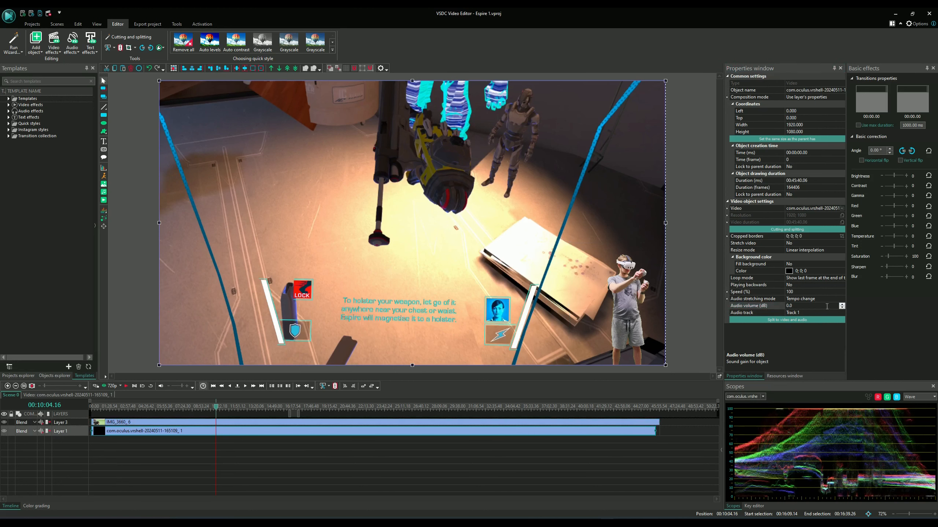
click(842, 308)
click(842, 308)
click(366, 463)
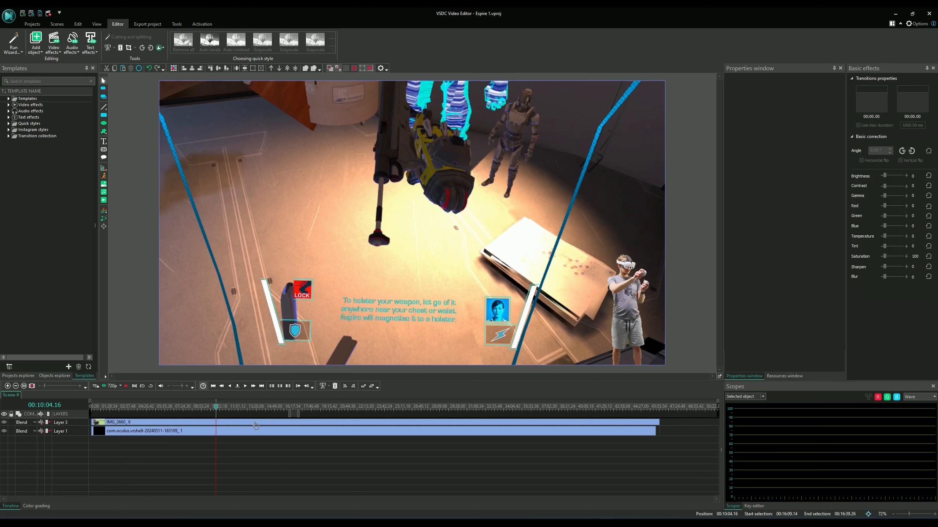
Move the playhead to about 00:01:19.58 and adjust the timeline scale for second-by-second inspection
drag(216, 410, 107, 408)
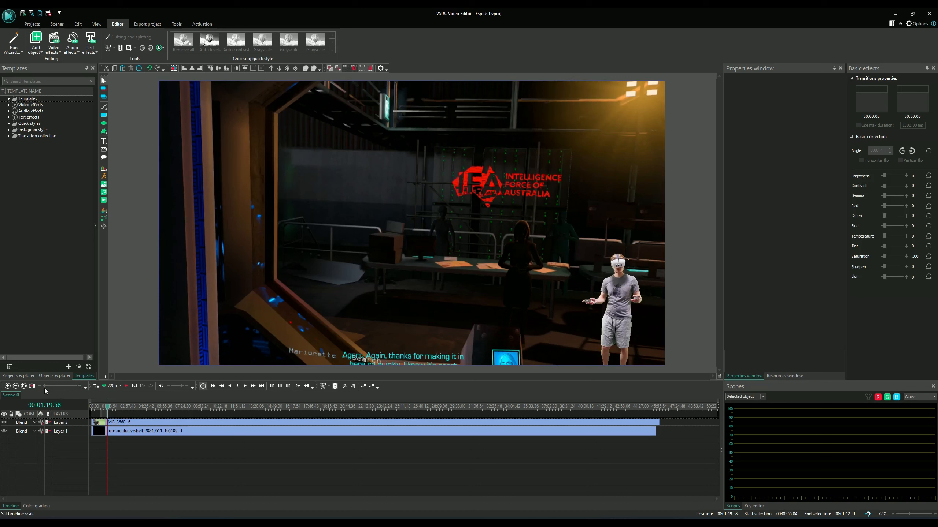
drag(45, 388, 74, 389)
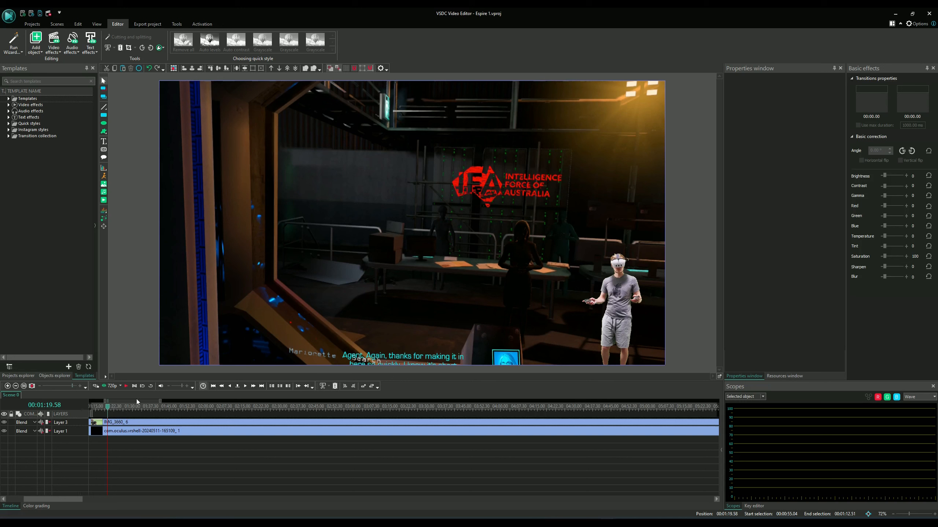
drag(137, 402, 131, 401)
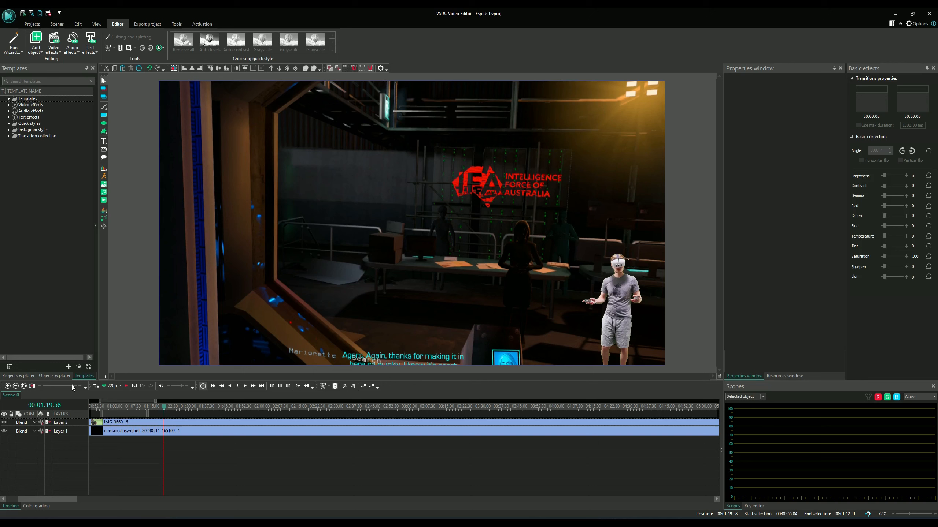
drag(72, 387, 76, 387)
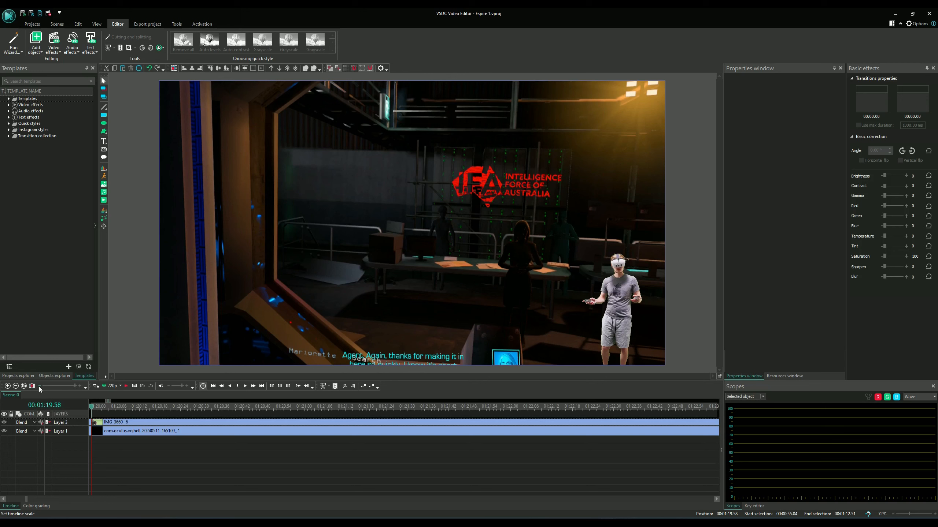
click(39, 386)
click(39, 387)
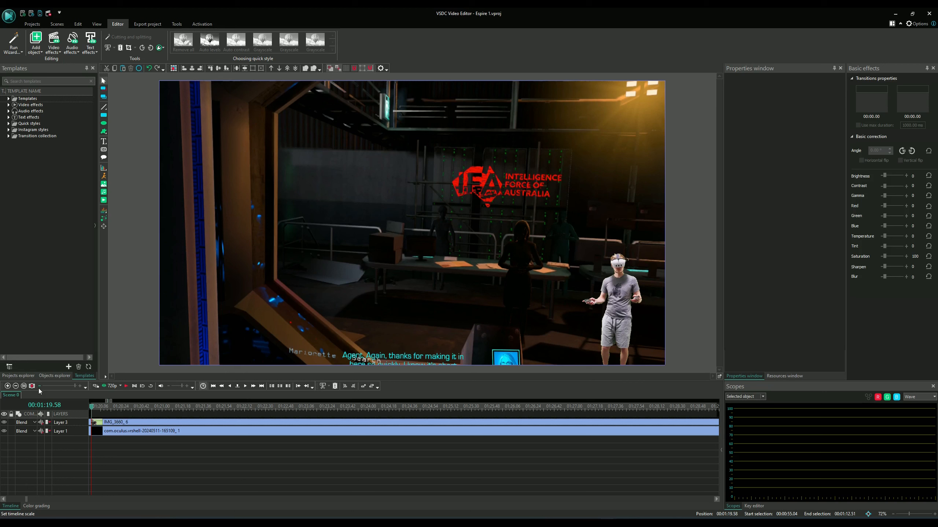
click(39, 388)
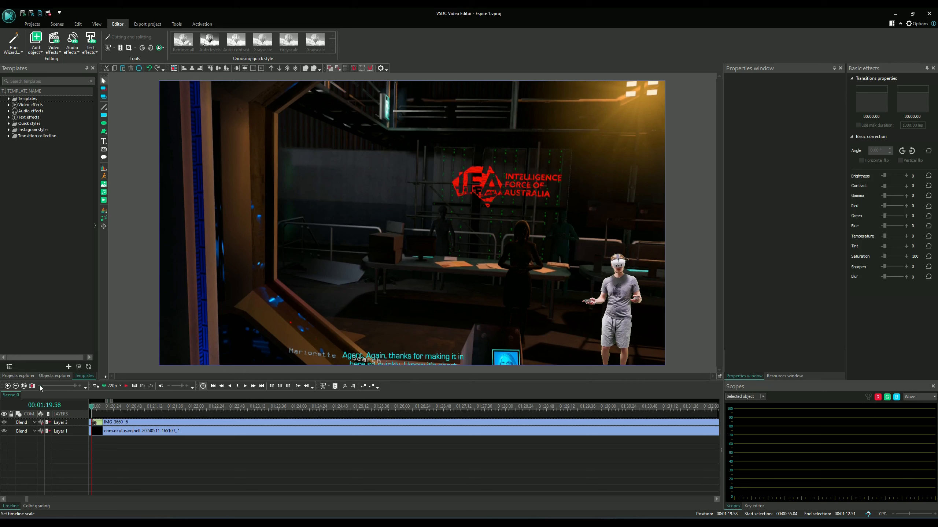
click(40, 387)
Step through the footage second by second to 00:01:22.58 and compare the gameplay with the overlaid video
click(221, 386)
click(222, 386)
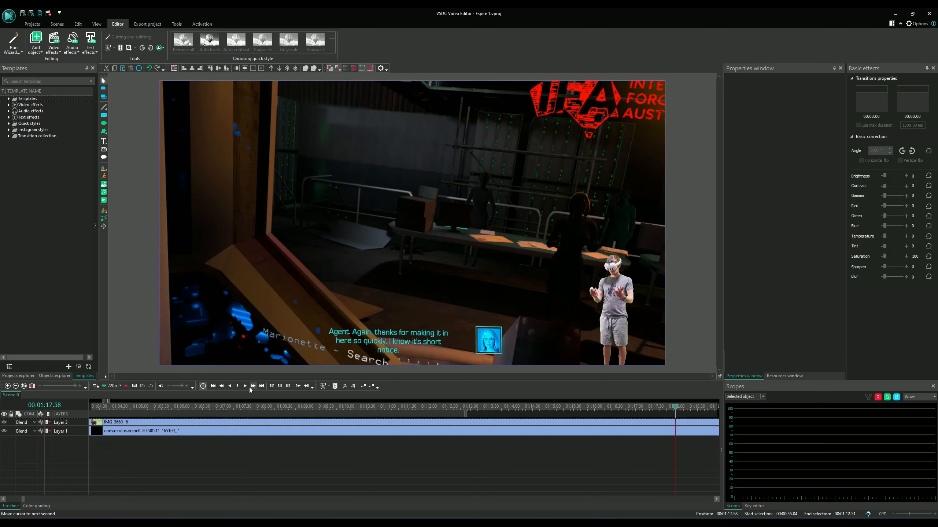
click(253, 386)
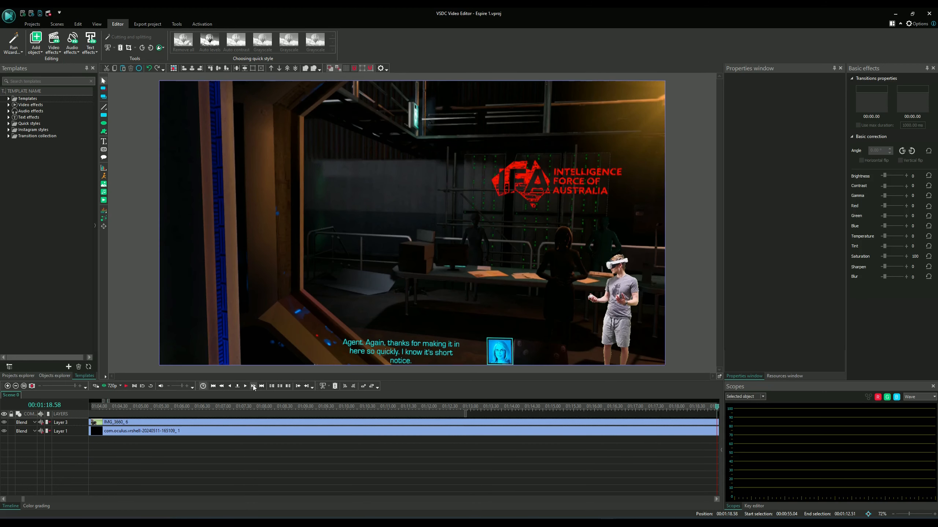
click(254, 385)
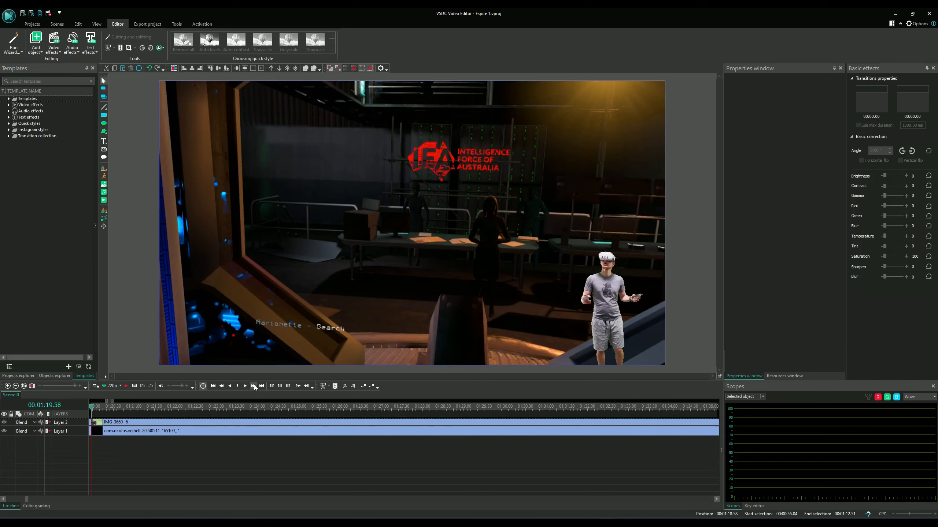
click(253, 385)
click(253, 385)
click(253, 385)
click(253, 385)
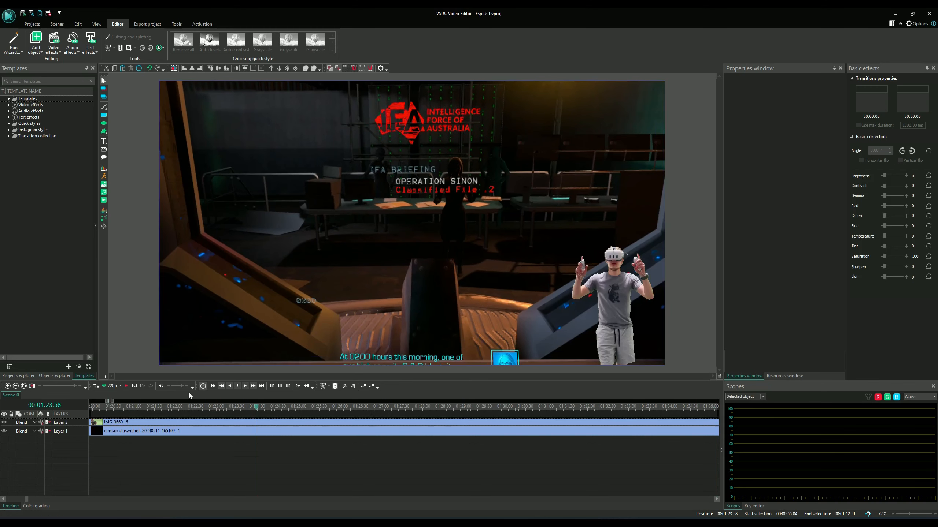
click(222, 388)
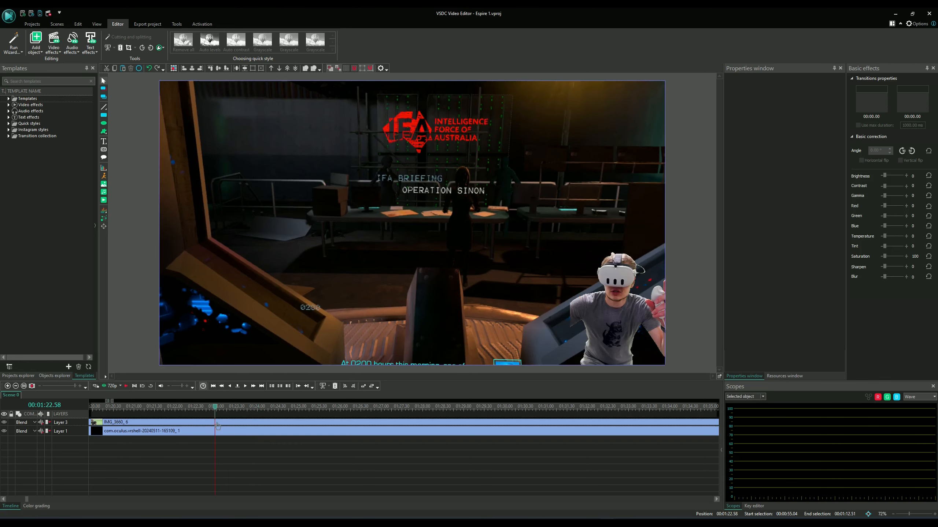
Show frame thumbnails on the gameplay clip and shift the clip slightly later along the timeline relative to IMG_3660
click(226, 432)
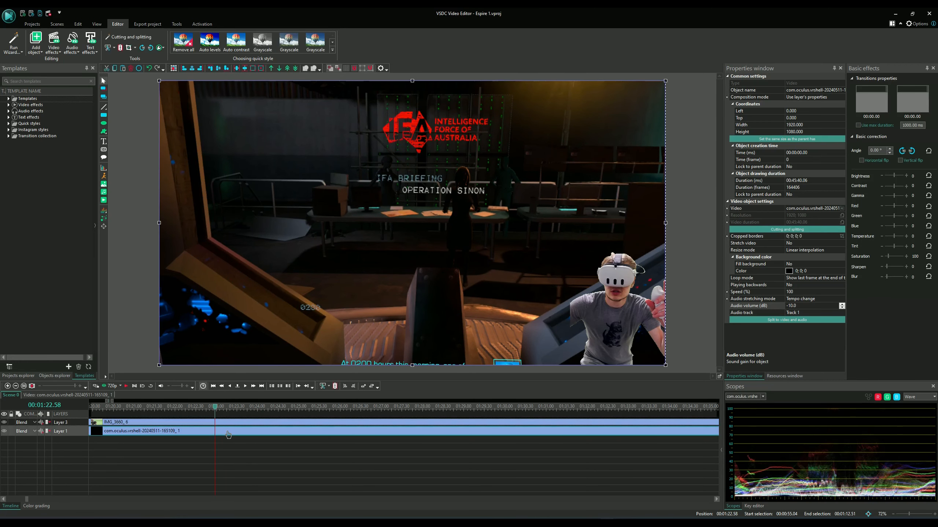
drag(224, 436, 225, 443)
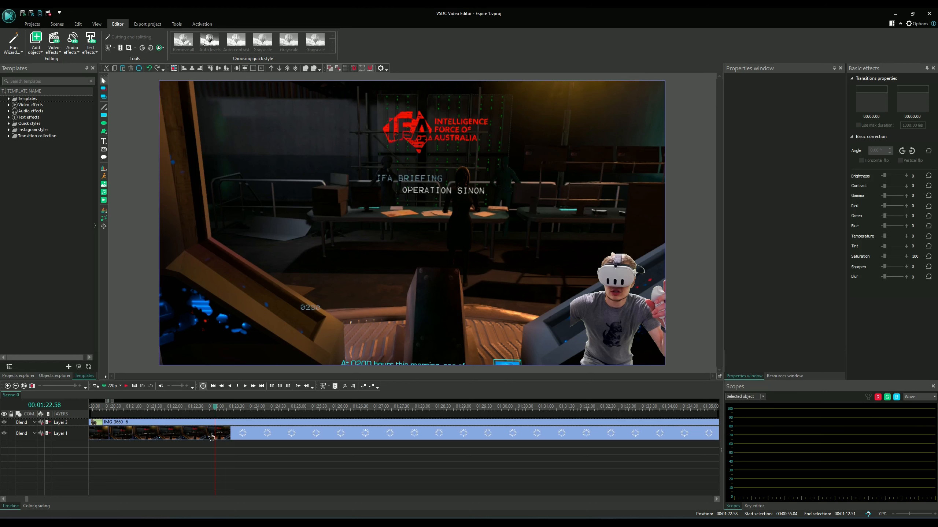
click(211, 436)
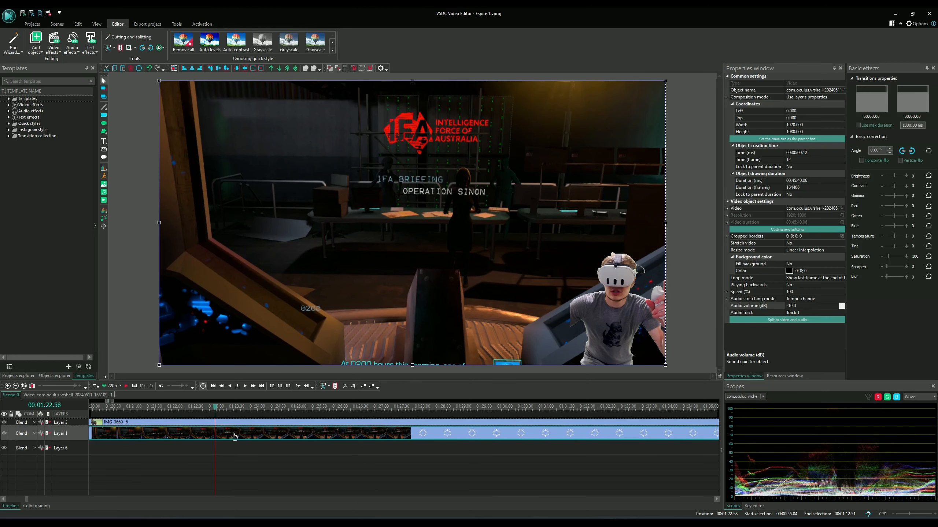
drag(228, 437, 240, 439)
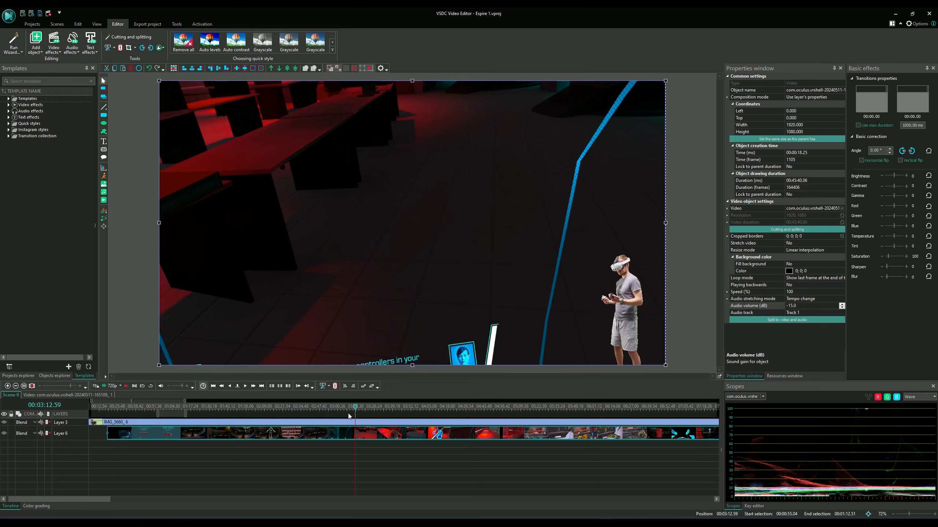
Trim everything before 00:01:31.56 from both videos and move them to the start of the scene
click(355, 408)
drag(355, 409, 298, 409)
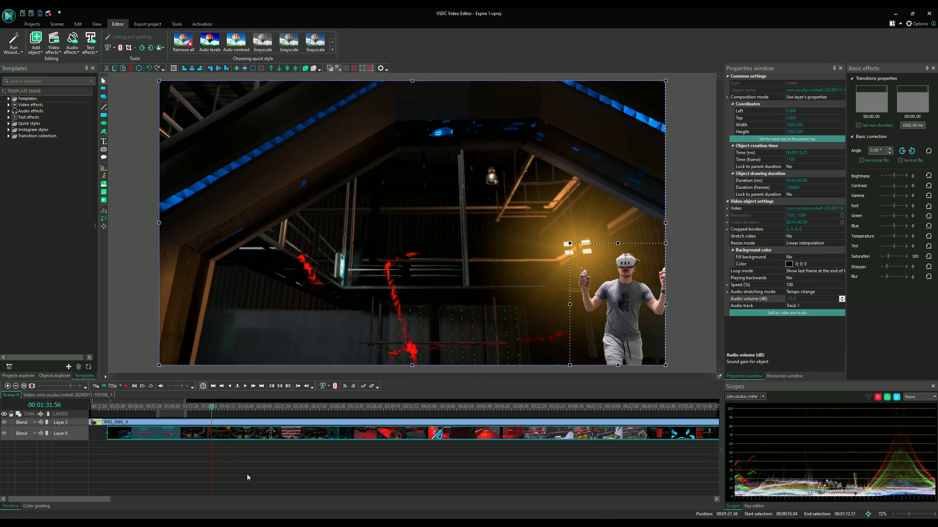
key([)
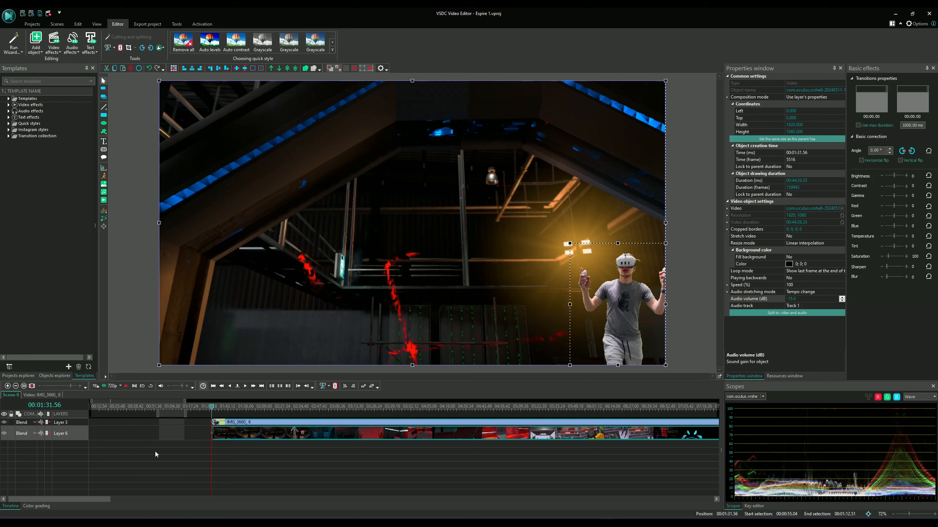
drag(72, 389, 44, 388)
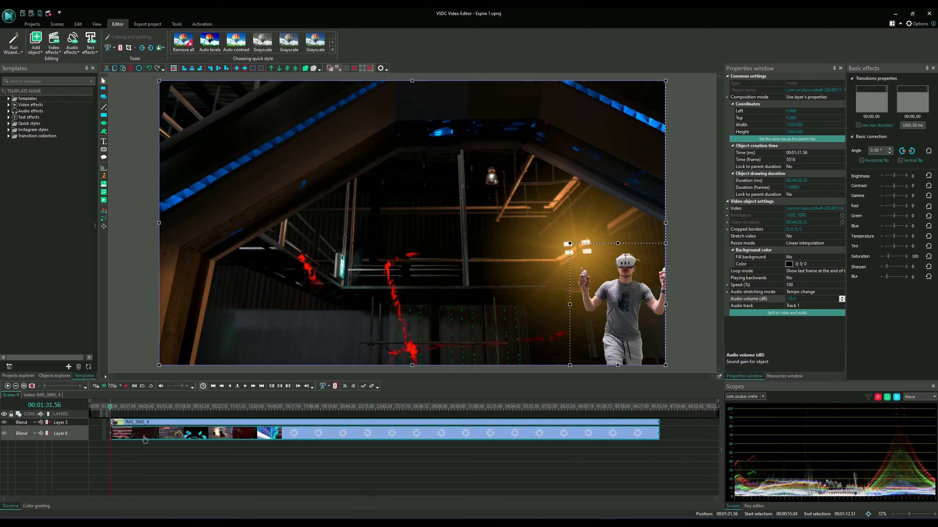
drag(144, 434, 104, 433)
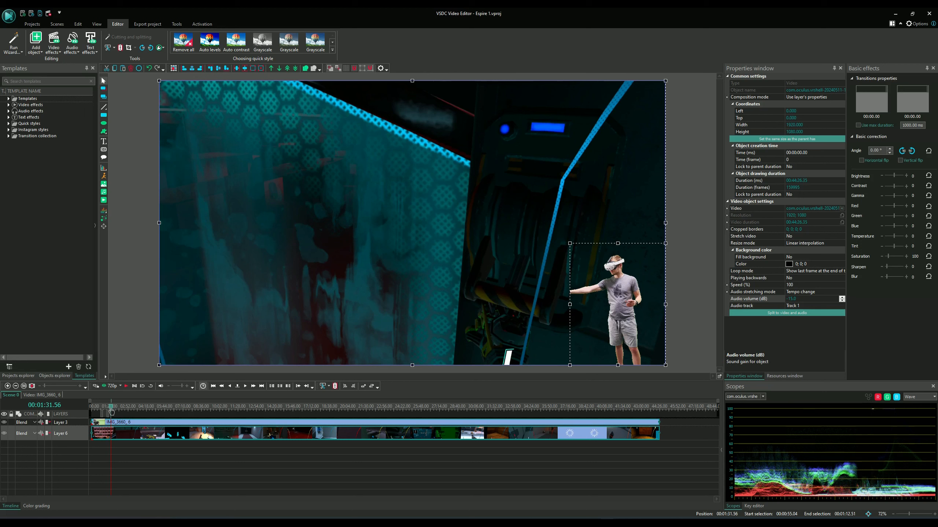
Trim the end of both videos at 00:44:09.00 and collapse the gameplay clip's frame thumbnails
drag(111, 411, 652, 417)
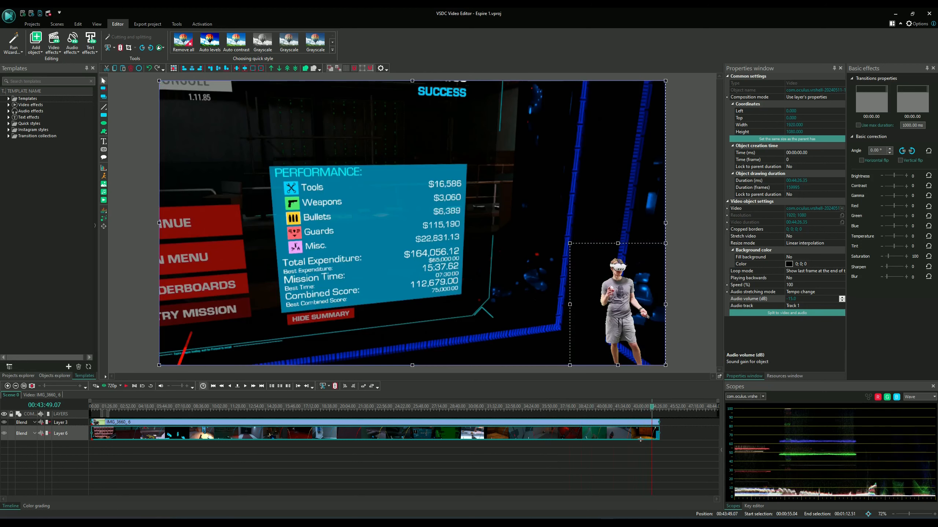
click(129, 389)
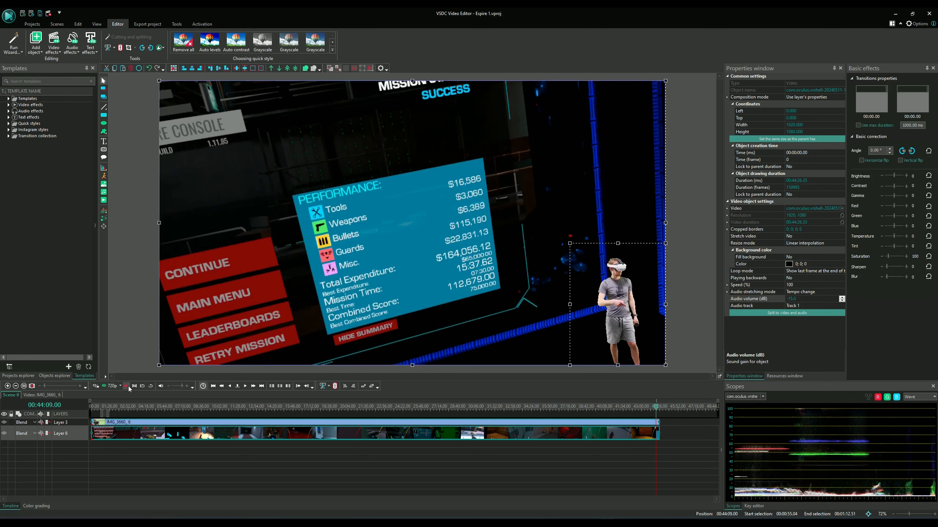
key(ctrl+shift+Right)
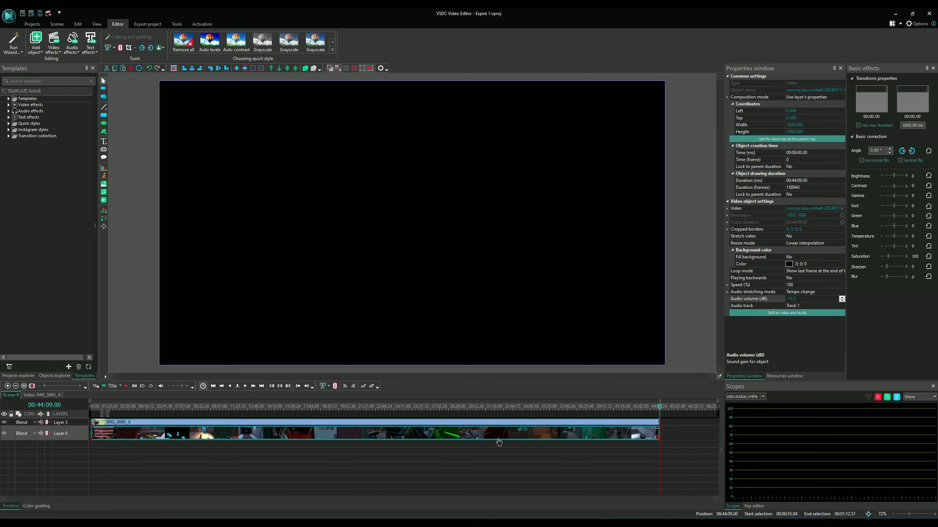
drag(499, 442, 498, 440)
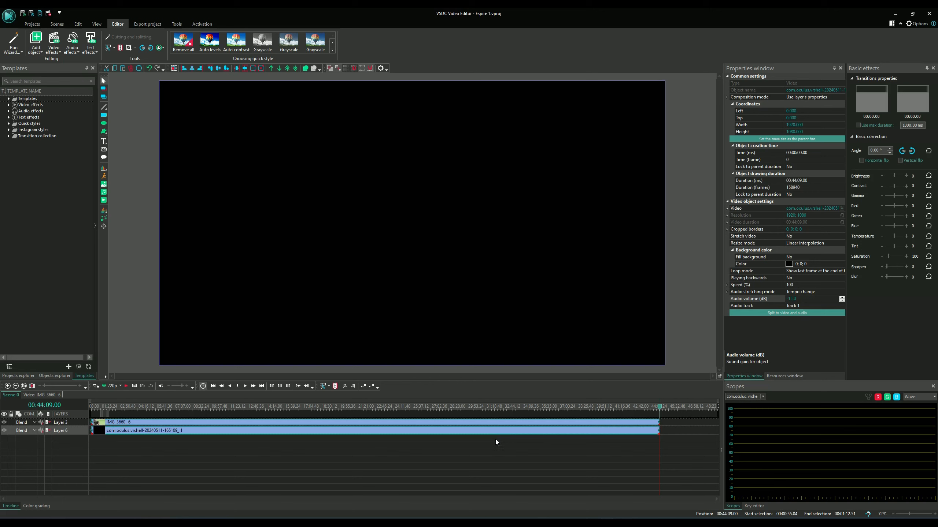
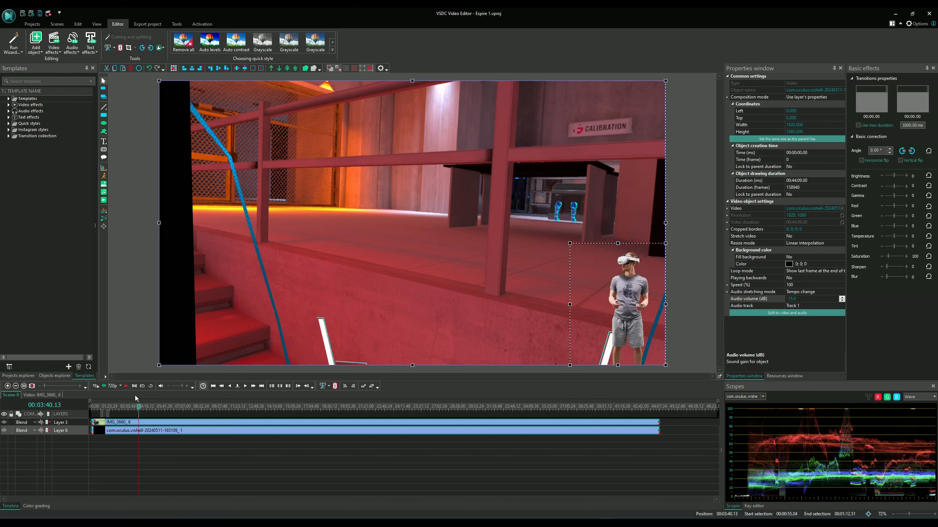
Play the trimmed scene from several points within its first five minutes, and pause near 00:05:03 to examine the footage
click(126, 386)
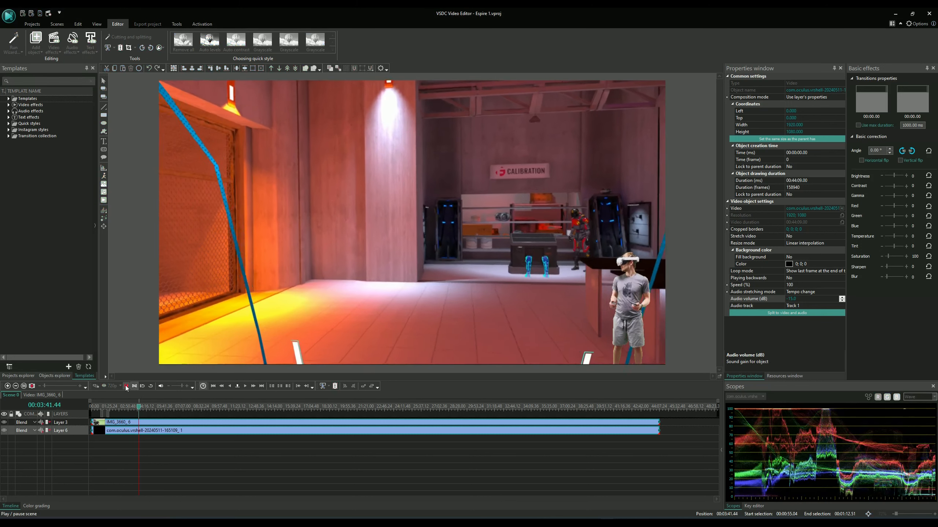
click(105, 407)
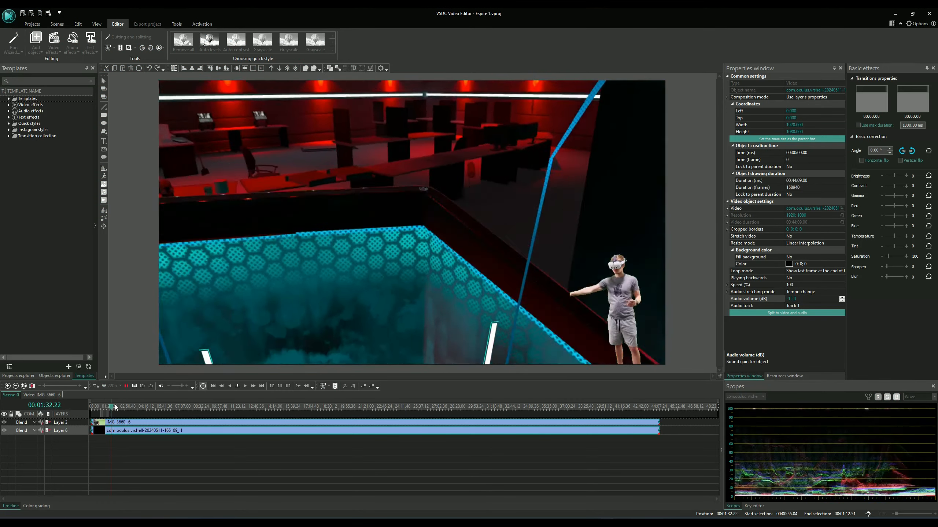
click(106, 407)
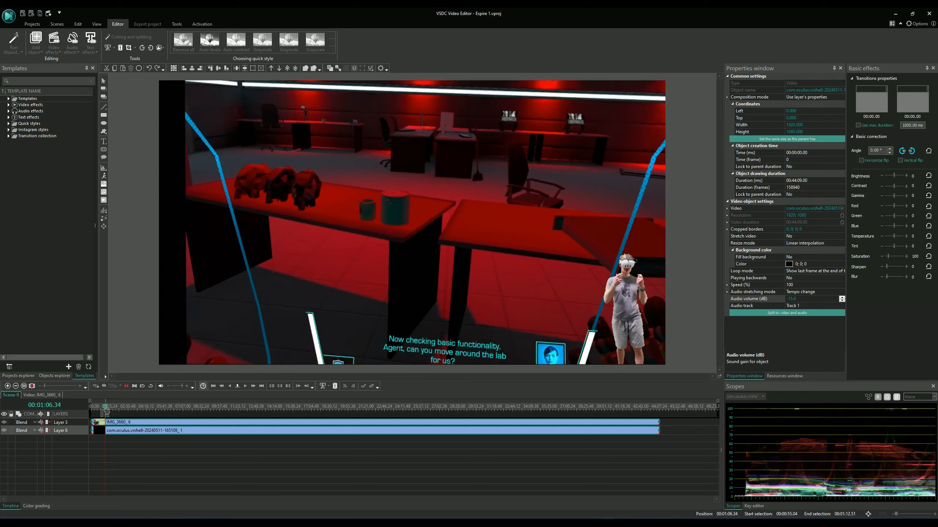
click(100, 407)
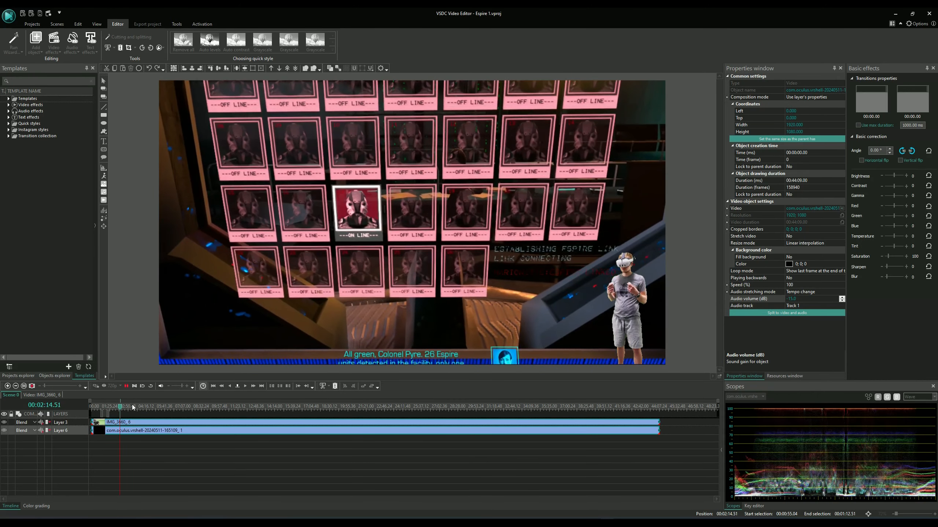
click(130, 407)
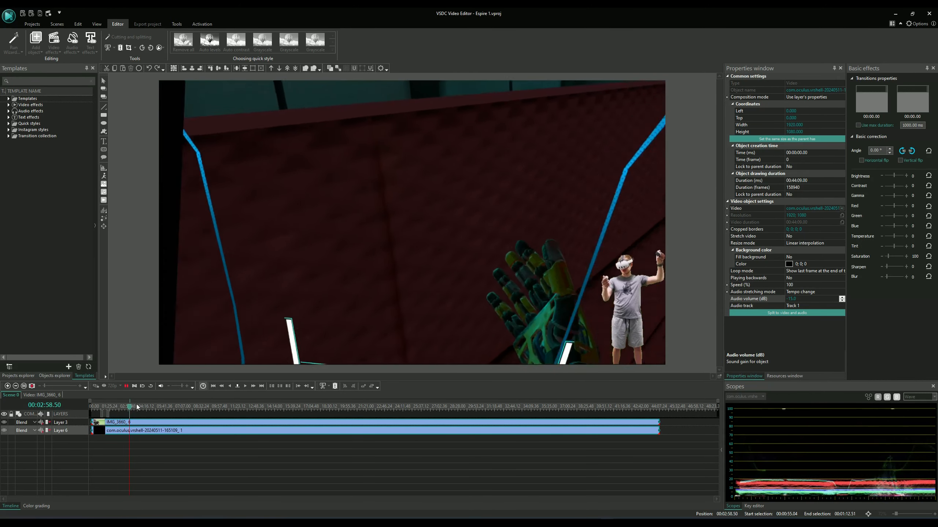
click(140, 407)
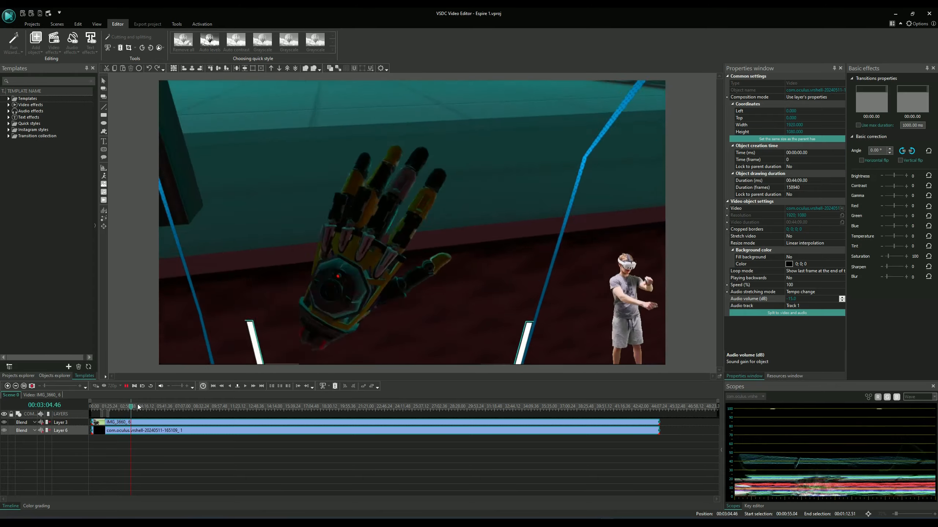
mouse_move(153, 407)
mouse_down()
mouse_move(164, 407)
mouse_move(154, 405)
mouse_up()
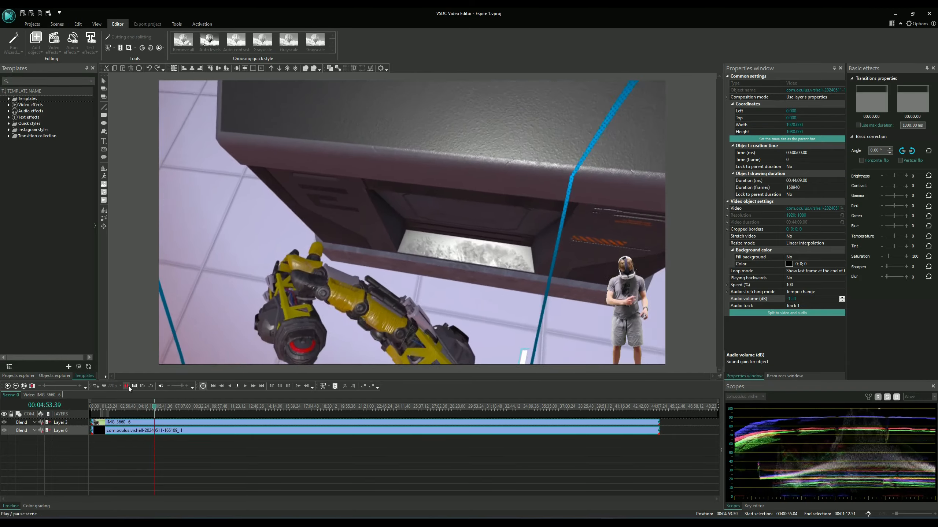
click(127, 386)
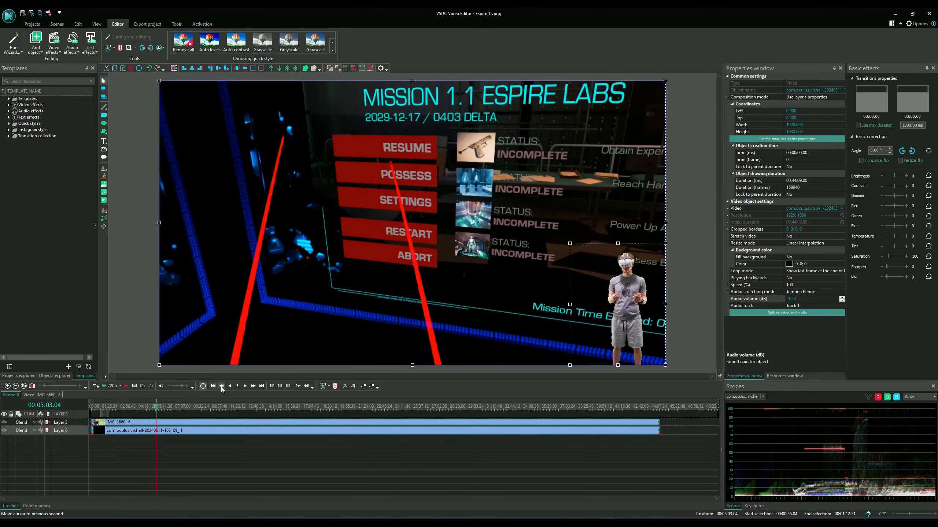
click(128, 387)
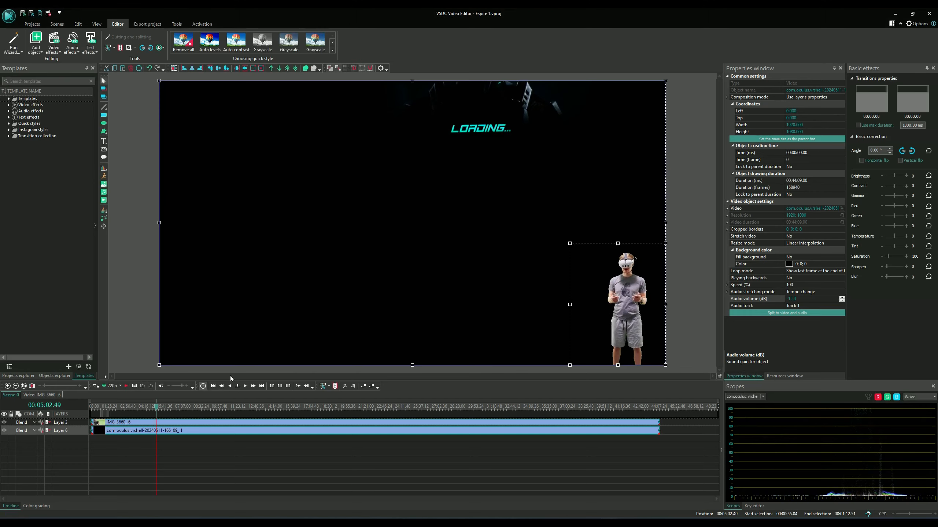
Split both videos at 00:05:01.42
click(222, 387)
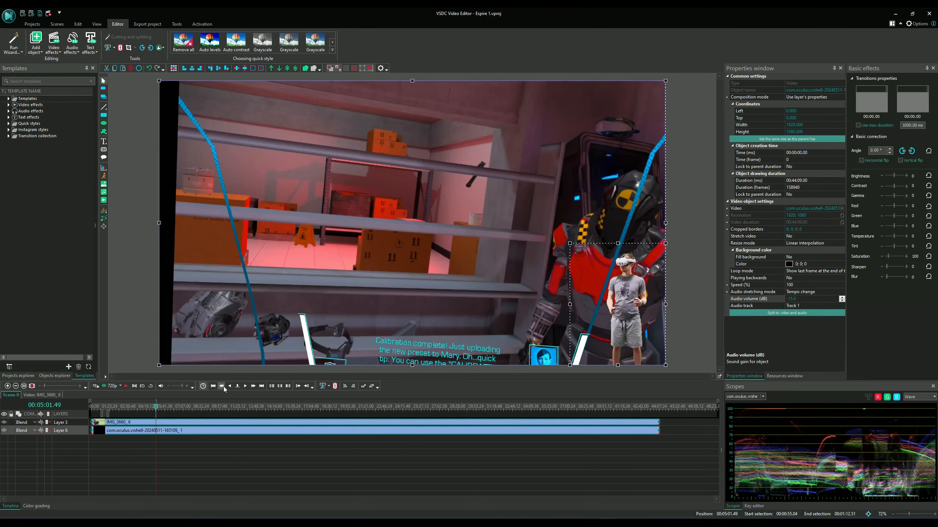
click(223, 387)
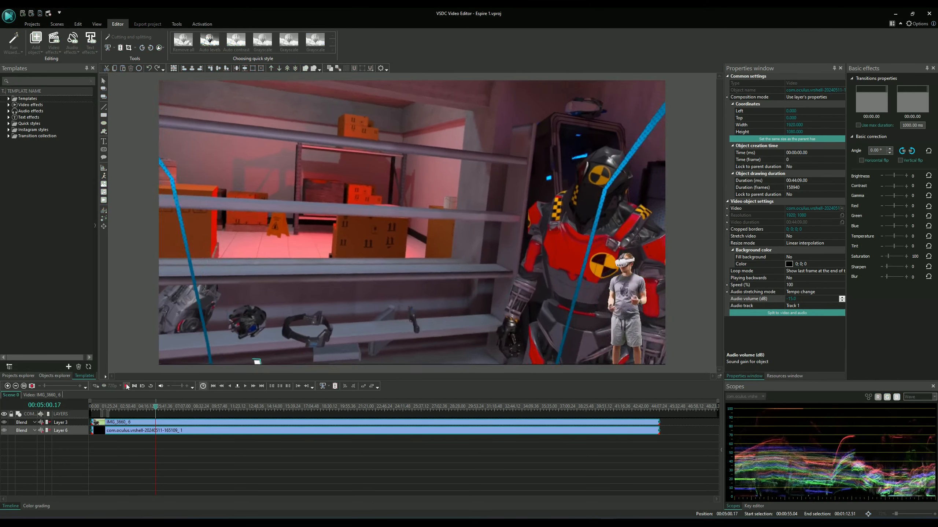
click(222, 386)
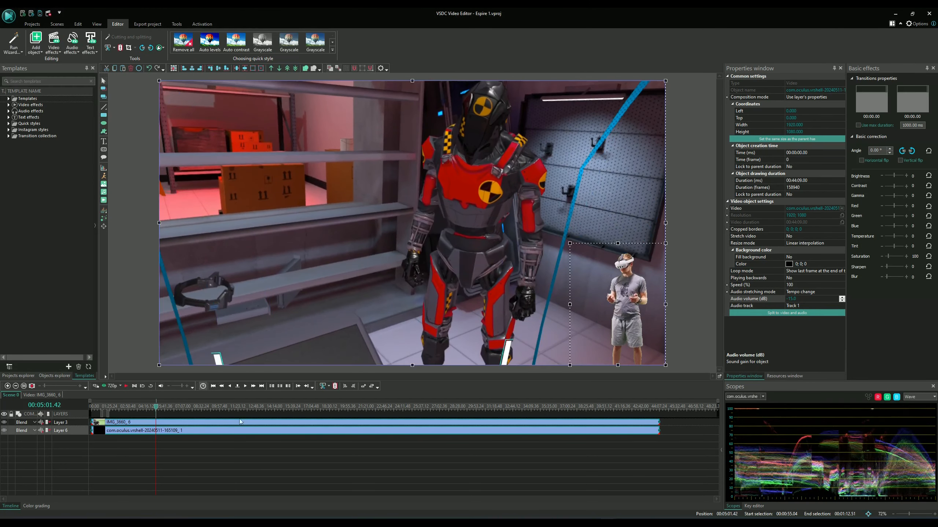
drag(191, 462, 164, 417)
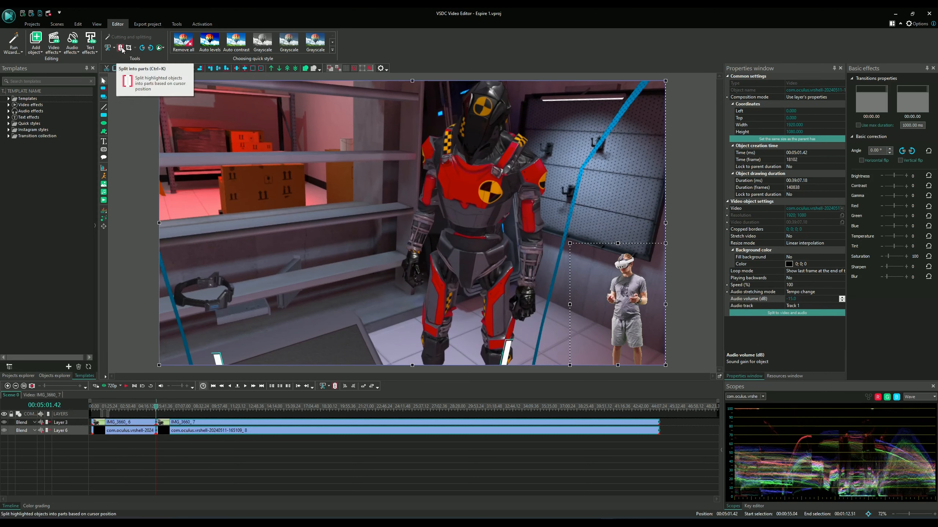
Play the second parts of both videos around 00:07:07 to 00:07:10 to find where the unwanted section ends
drag(160, 409, 183, 412)
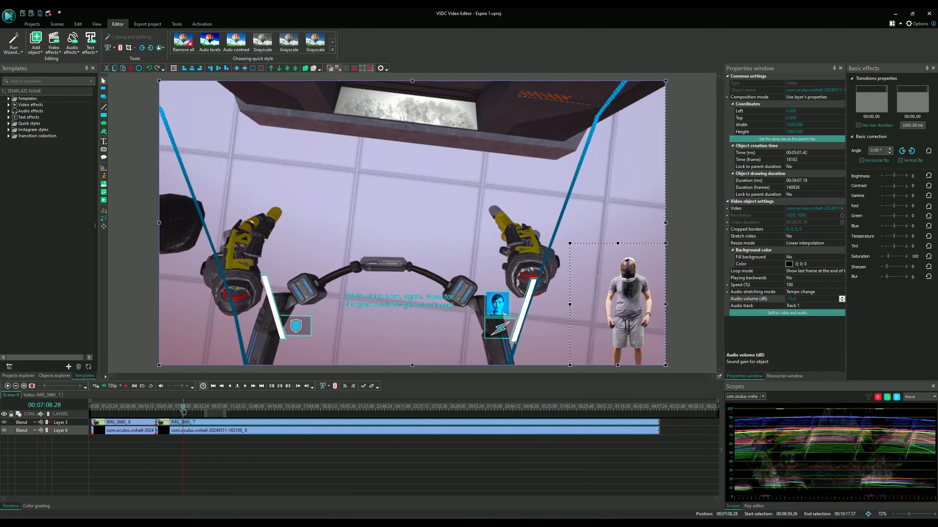
click(128, 386)
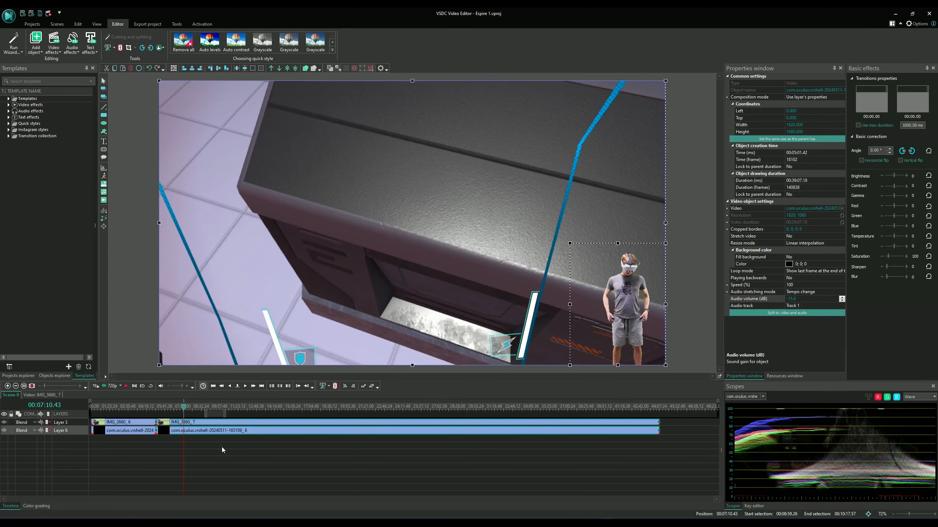
click(222, 386)
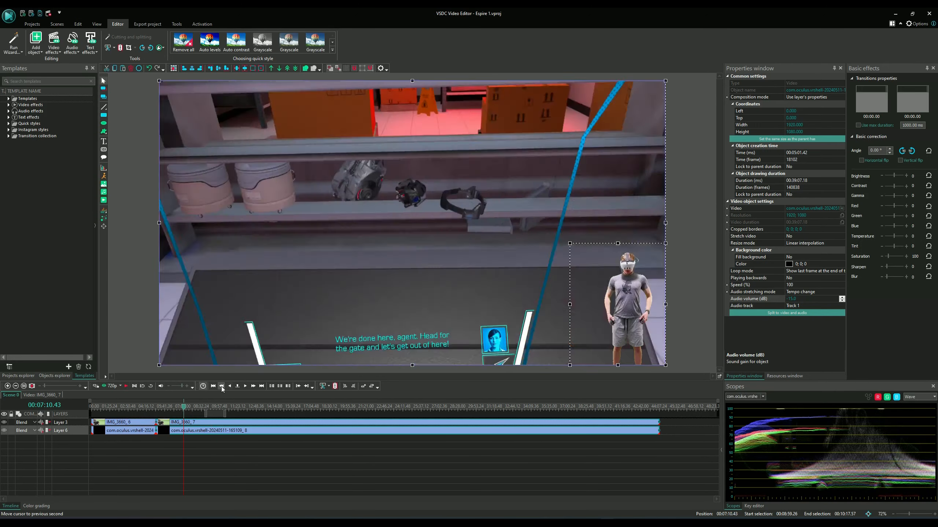
click(221, 386)
click(221, 386)
click(127, 387)
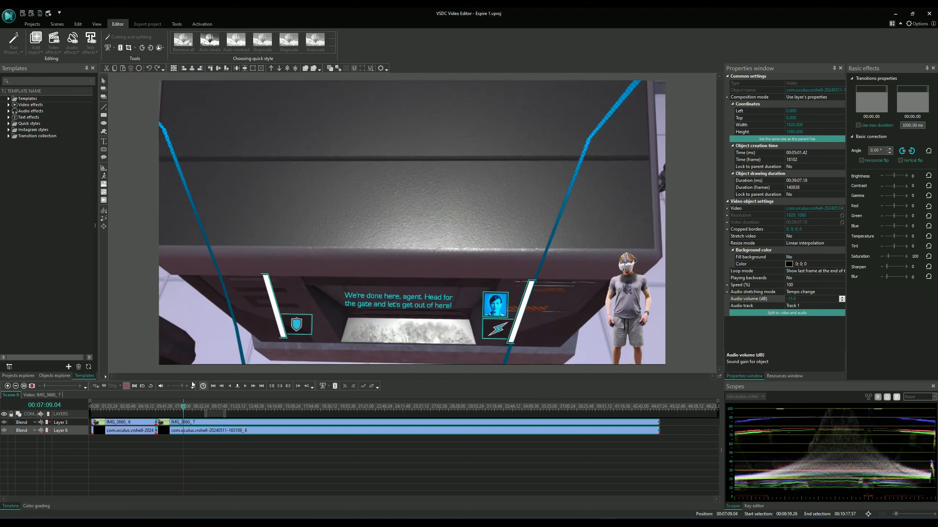
click(127, 386)
click(126, 385)
click(126, 385)
click(222, 386)
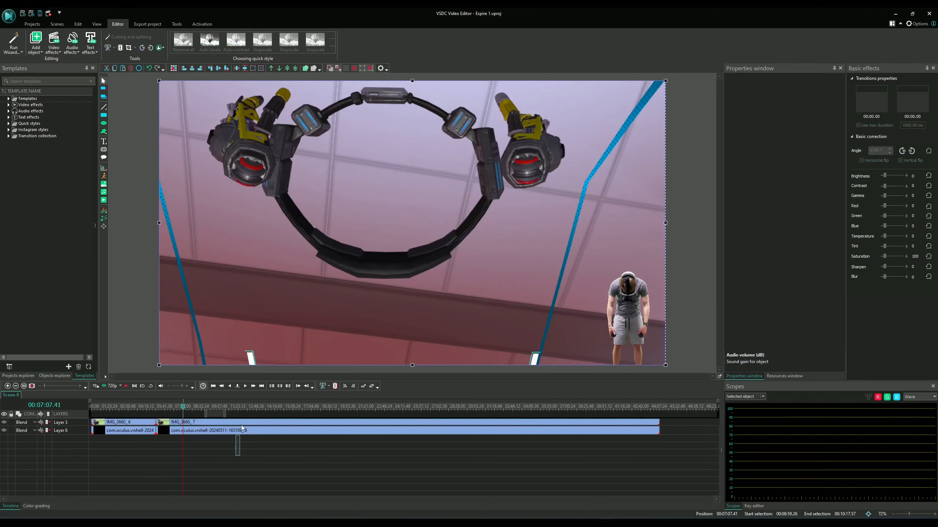
click(126, 386)
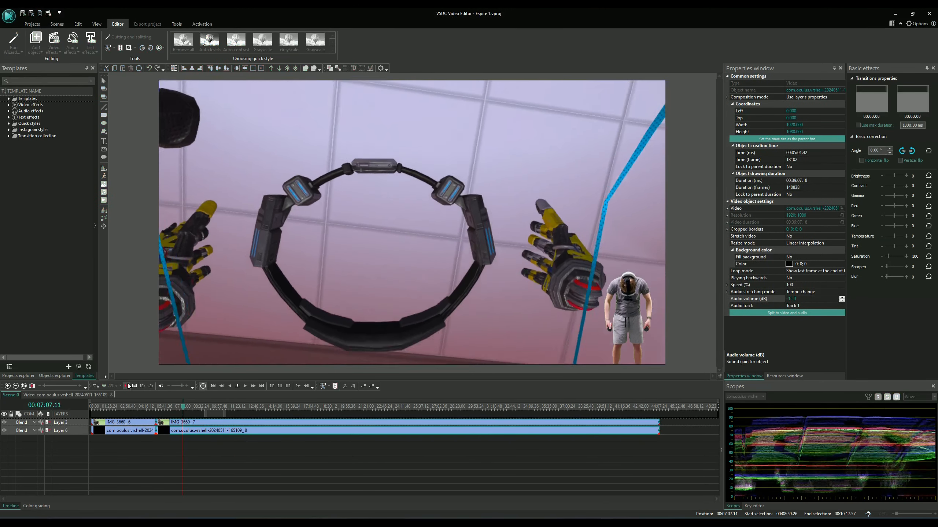
click(126, 386)
Trim the start of the second parts of both videos at 00:07:14.10
click(222, 386)
click(254, 386)
click(253, 386)
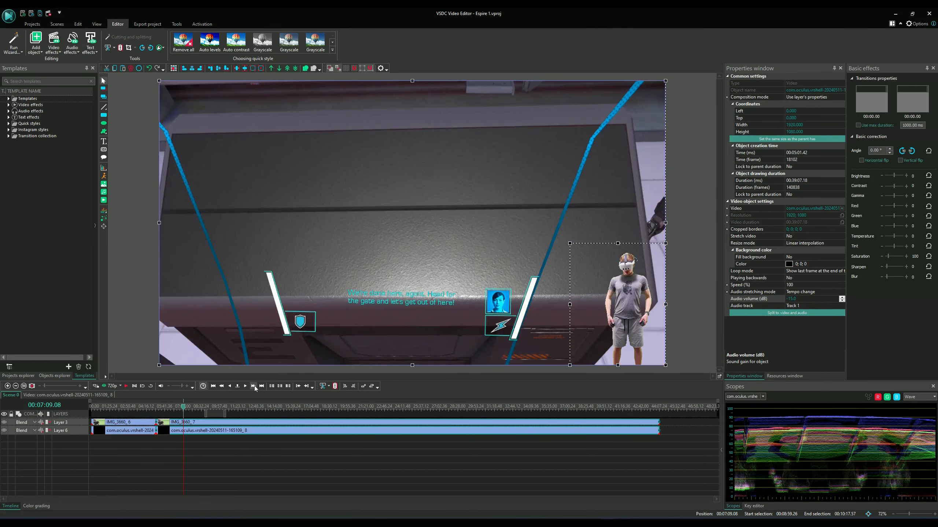
click(254, 387)
click(253, 386)
click(126, 386)
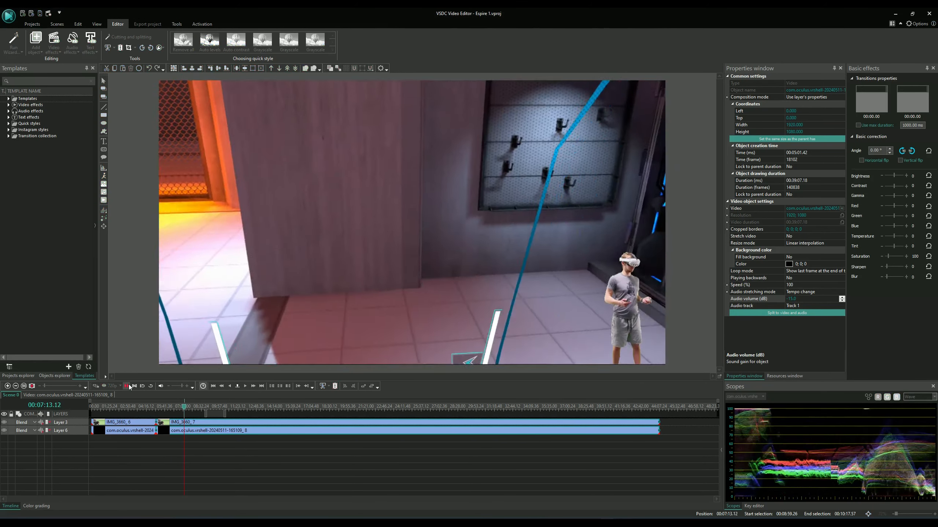
click(129, 386)
key([)
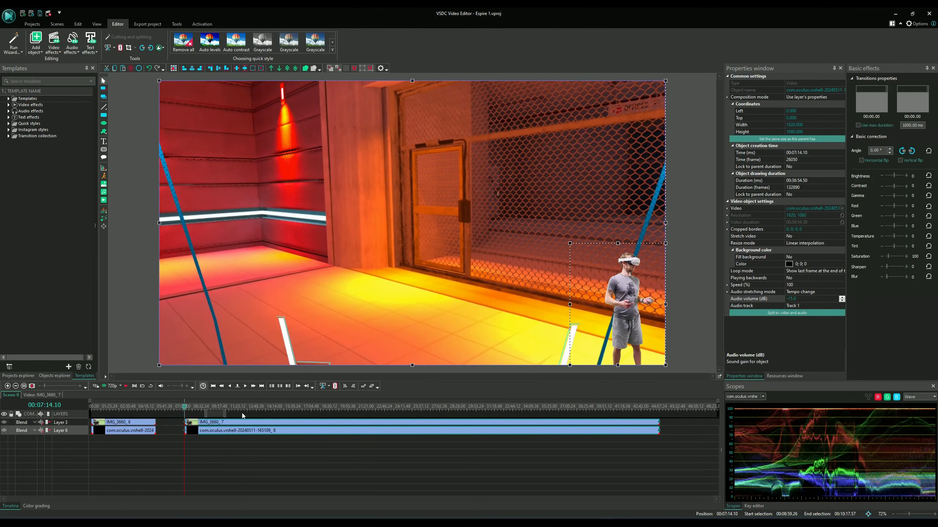
Move the trimmed second parts of both videos back to 00:05:01.42 and play across the cut
drag(242, 429, 215, 430)
click(213, 386)
click(126, 386)
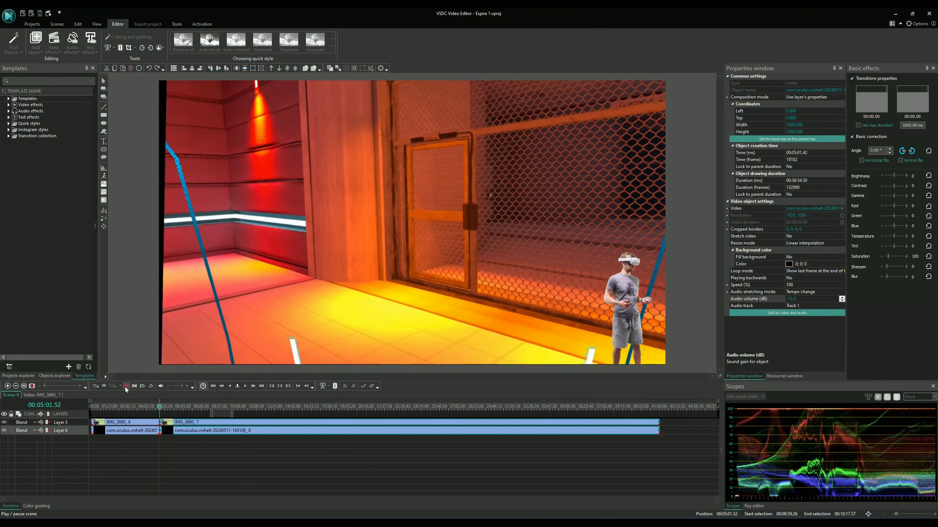
click(126, 386)
click(212, 387)
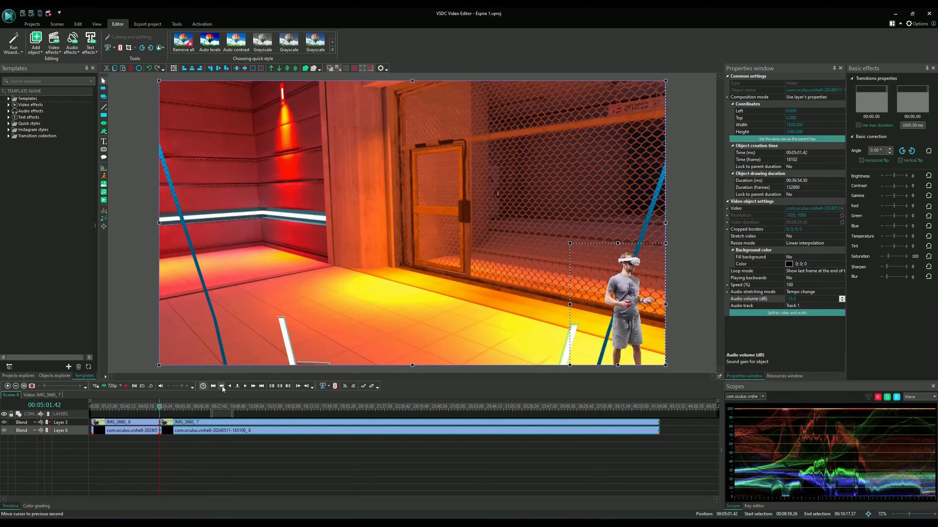
click(125, 386)
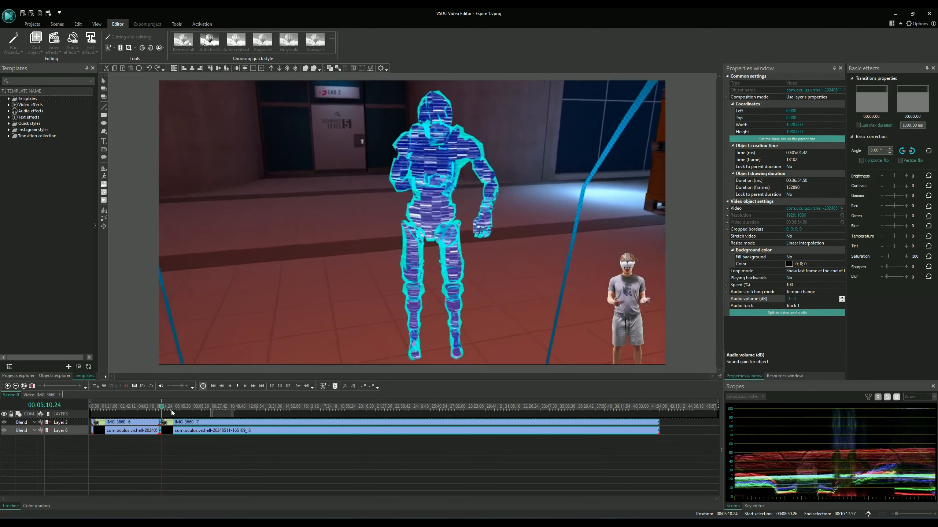
Play the scene from several points up to 00:11:41 and step back through the preceding seconds to examine the footage
click(187, 409)
click(216, 410)
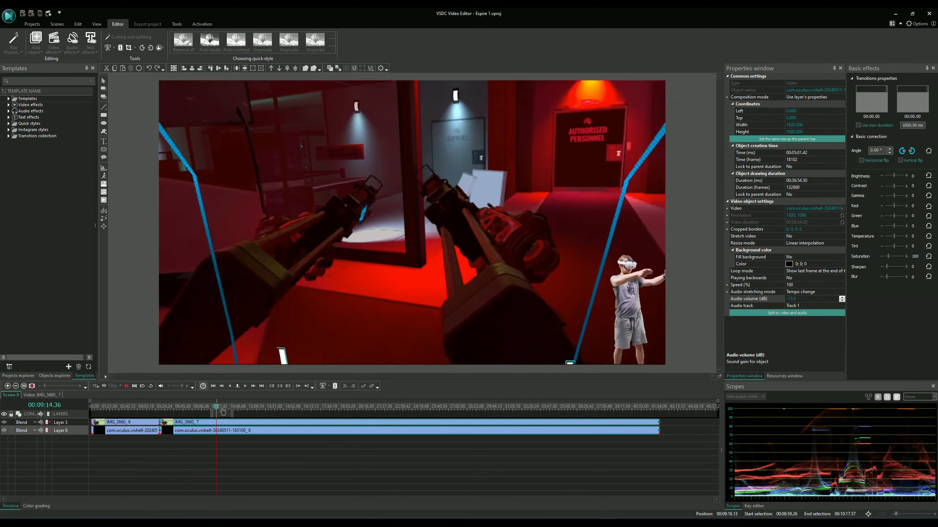
click(249, 406)
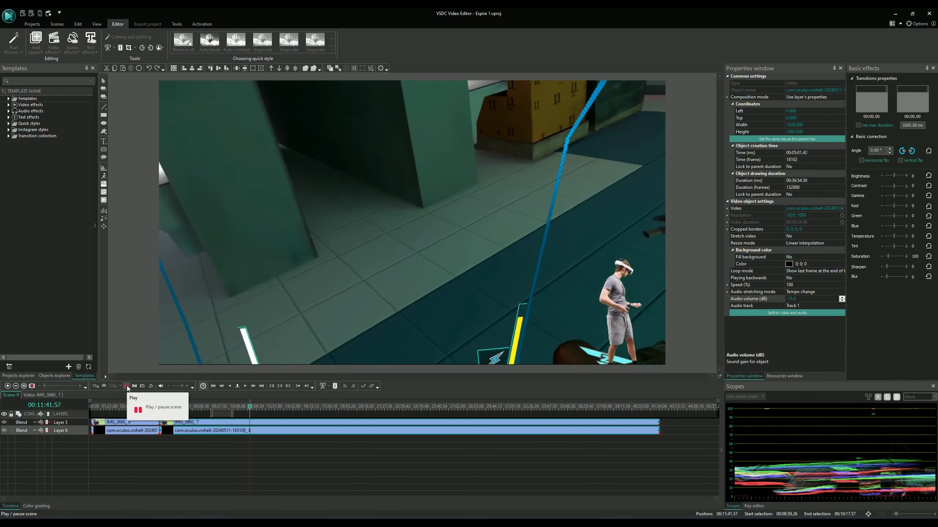
click(127, 386)
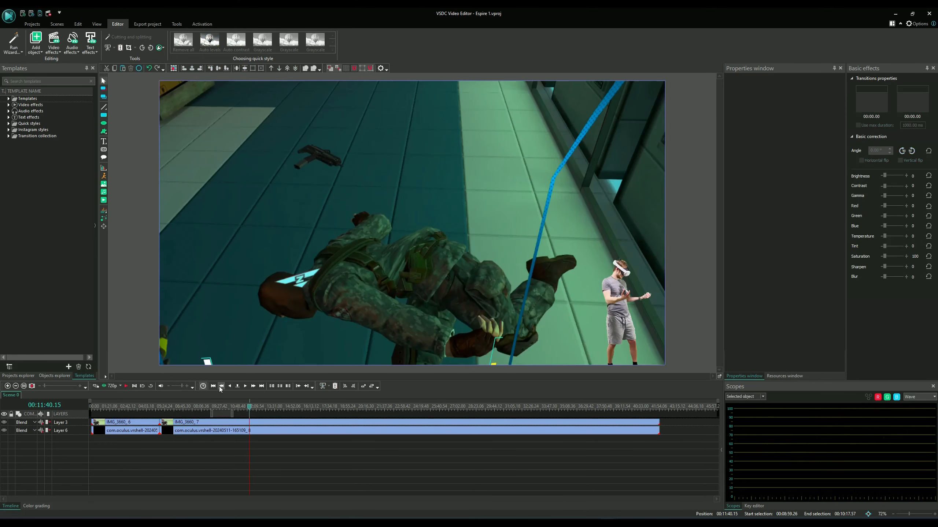
click(221, 386)
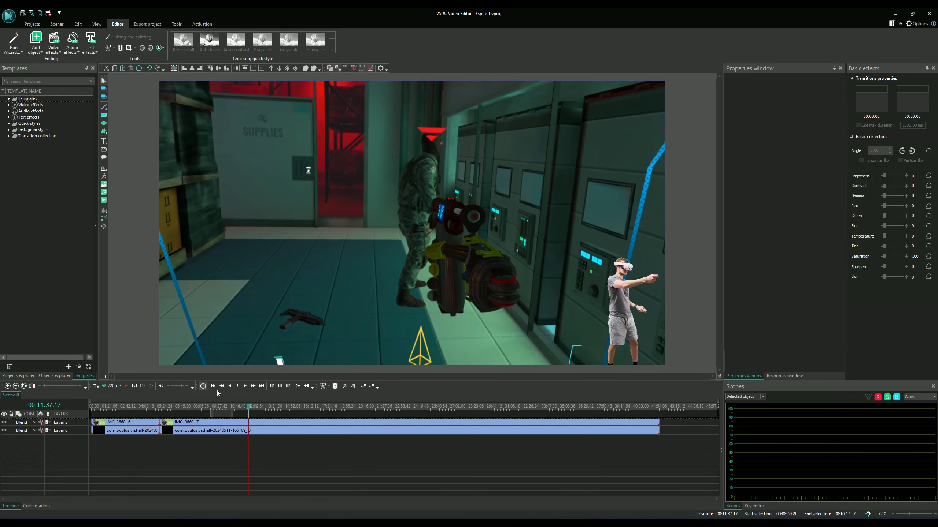
click(223, 387)
click(223, 388)
click(223, 388)
click(224, 388)
click(224, 388)
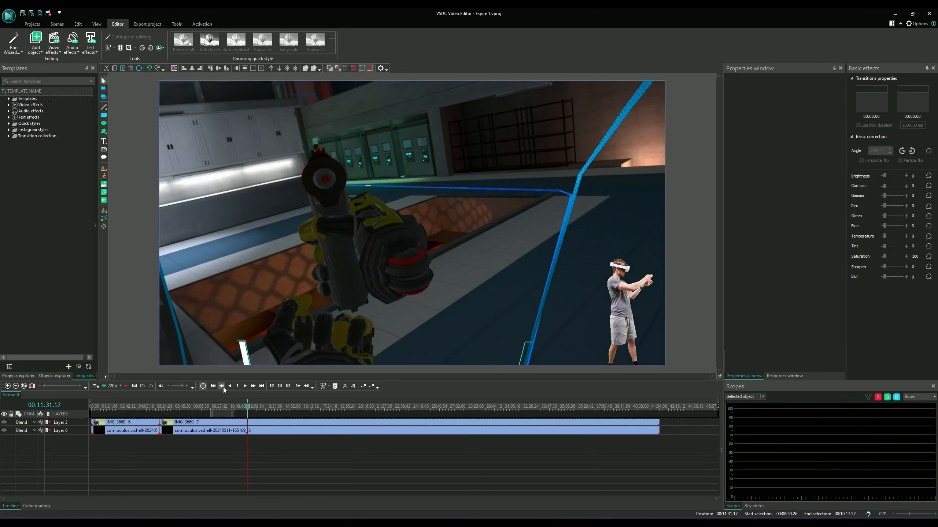
click(223, 388)
click(223, 387)
click(223, 388)
click(223, 388)
Set the audio volume of the second part of IMG_3660 to 6 dB and play it from near 00:09:44
drag(248, 406, 220, 406)
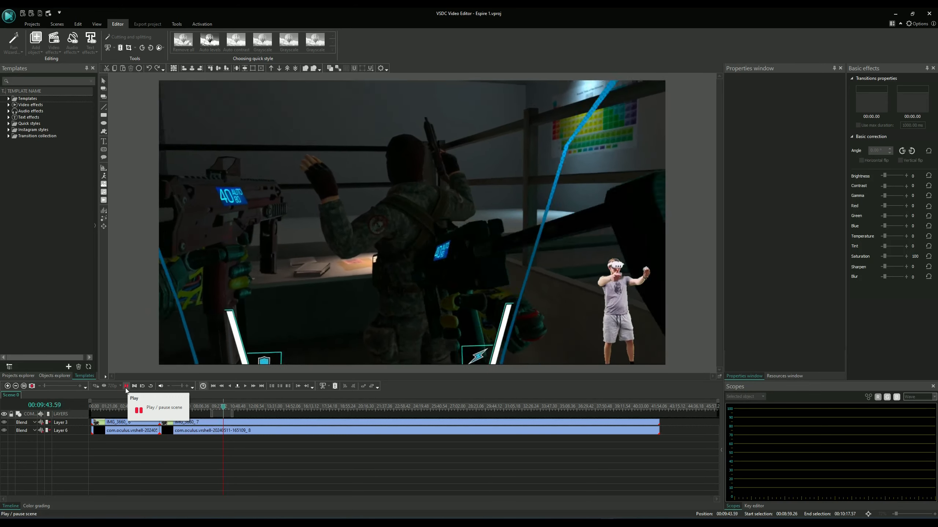
click(421, 425)
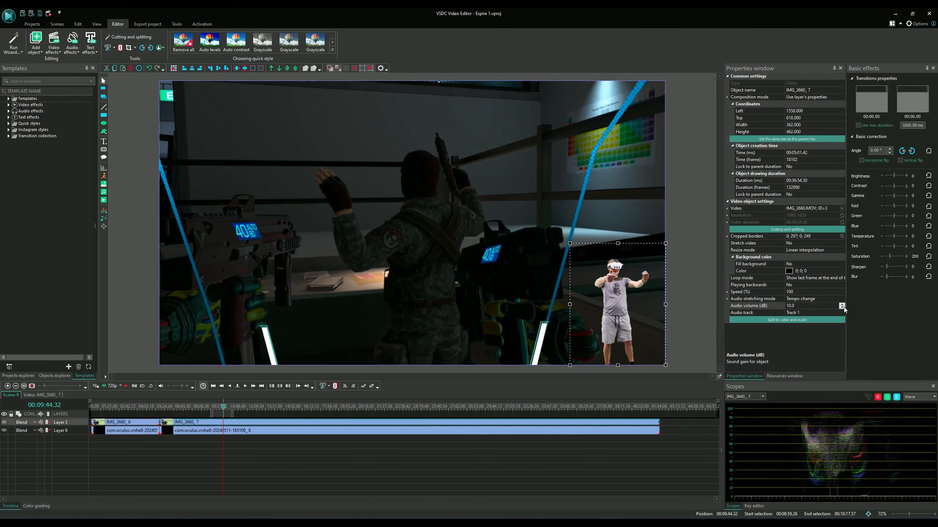
click(126, 386)
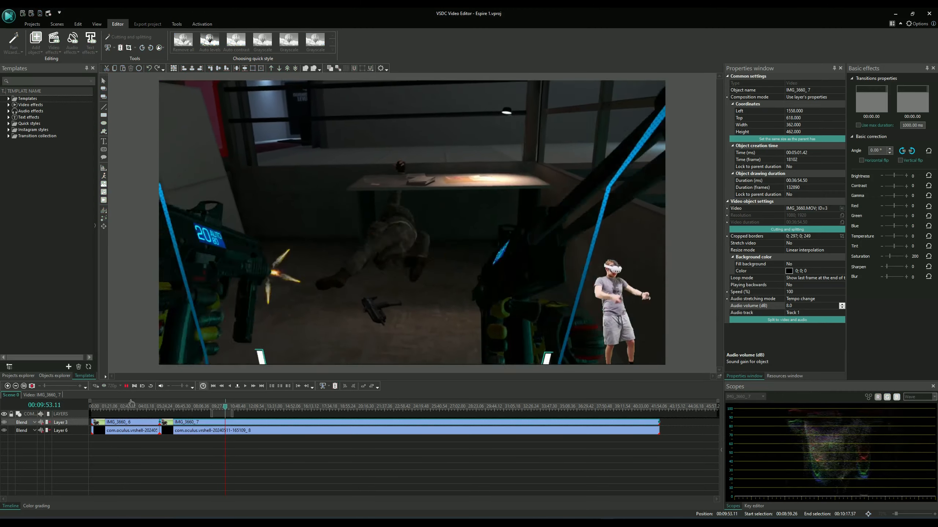
click(126, 387)
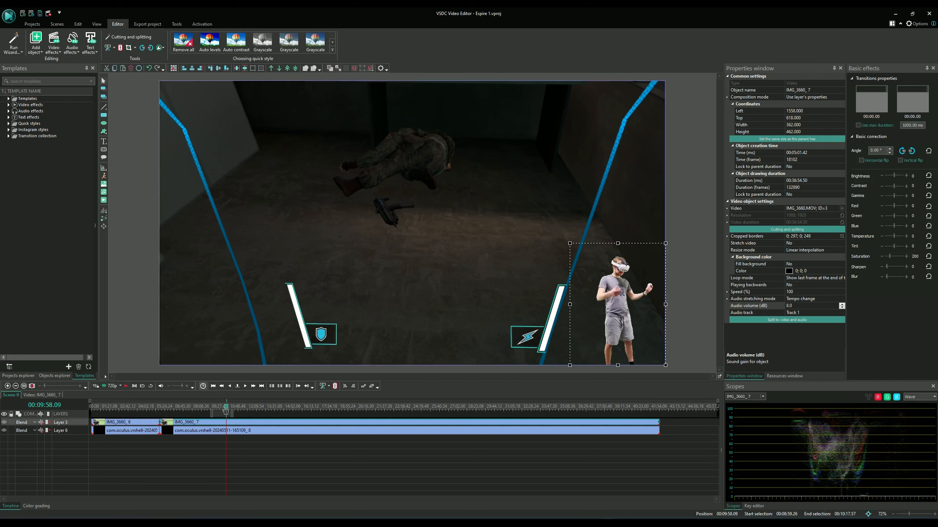
Find the end of the mission near 00:24:00 and split both videos at 00:23:58.22
drag(226, 406, 409, 411)
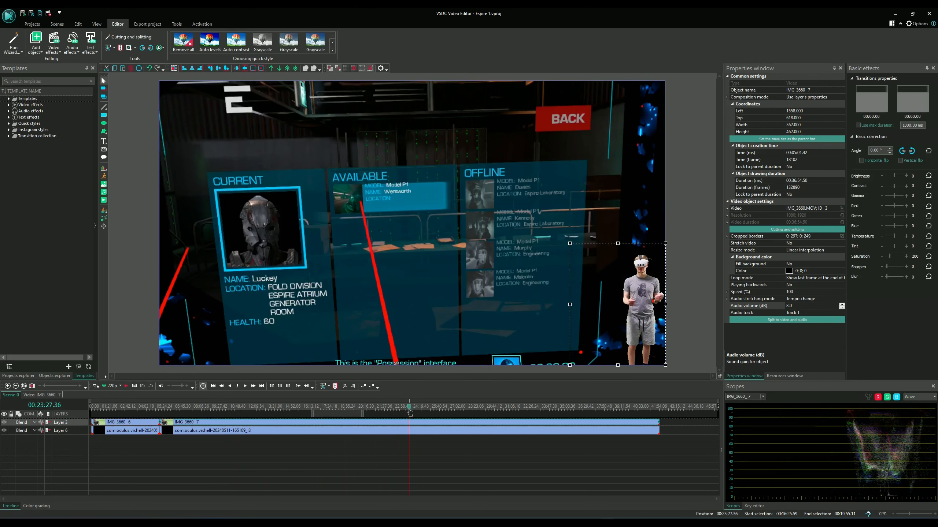
click(126, 386)
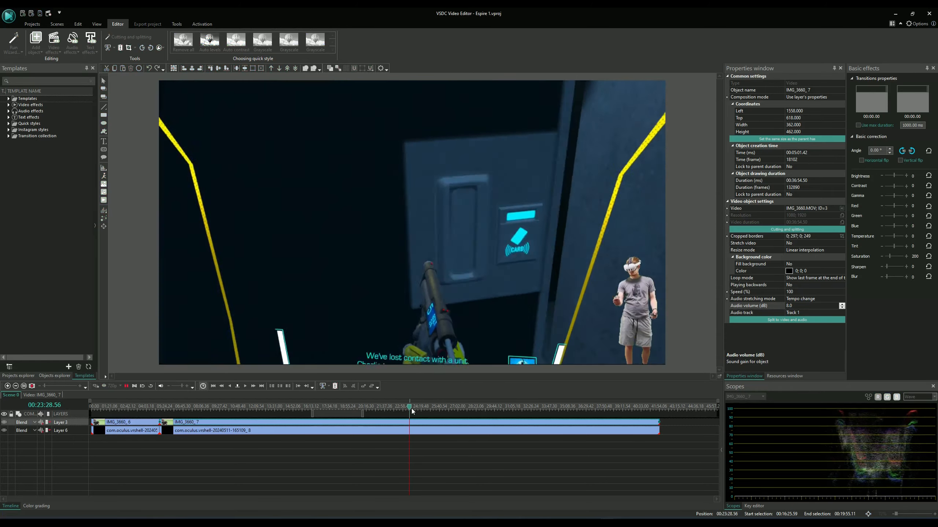
drag(410, 408, 417, 407)
click(127, 386)
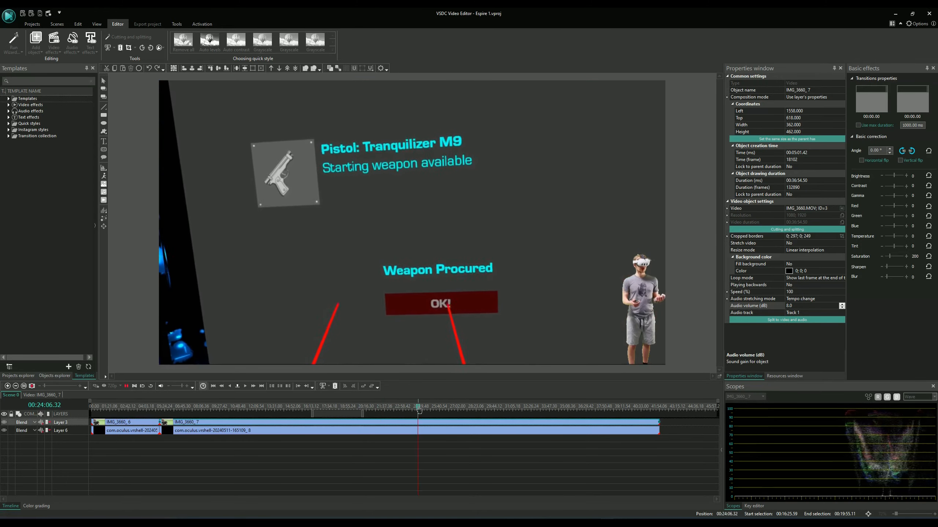
drag(418, 409, 416, 410)
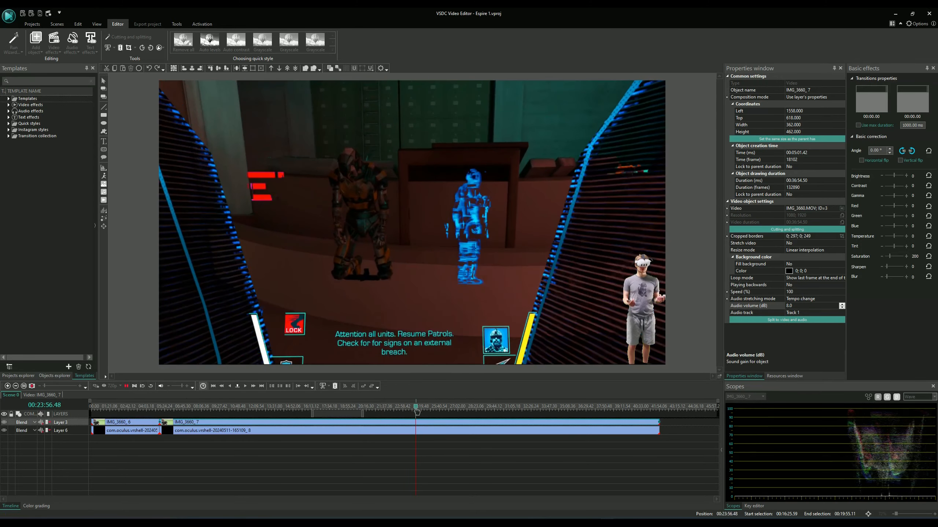
click(125, 387)
click(194, 89)
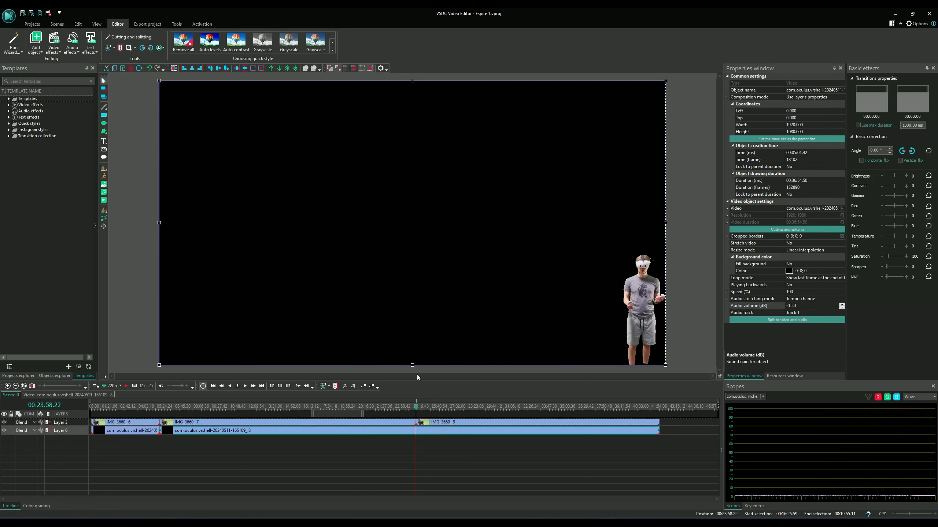
click(120, 47)
Trim the start of the third parts of both videos near 00:24:22 and move them back to 00:23:58.22
drag(452, 441, 545, 420)
click(420, 409)
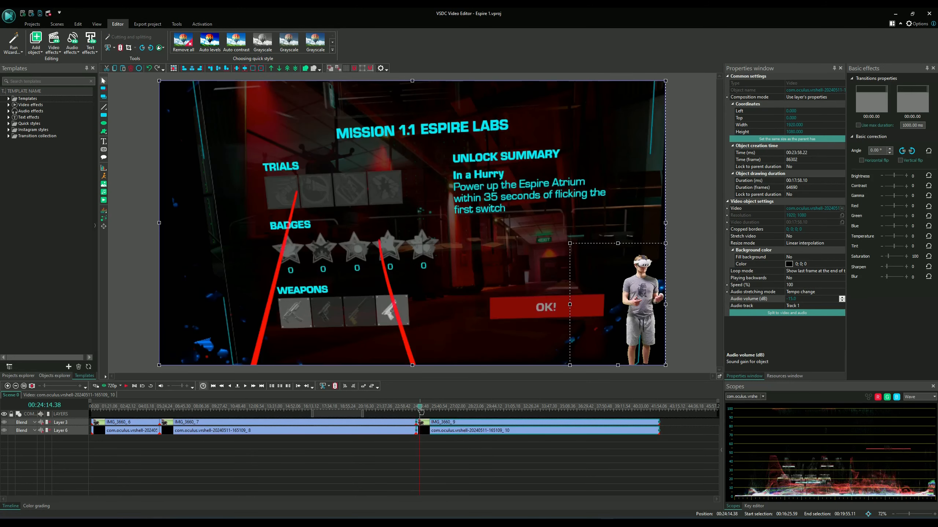
mouse_move(423, 424)
mouse_down()
mouse_move(456, 425)
mouse_move(420, 418)
mouse_up()
drag(422, 411, 423, 411)
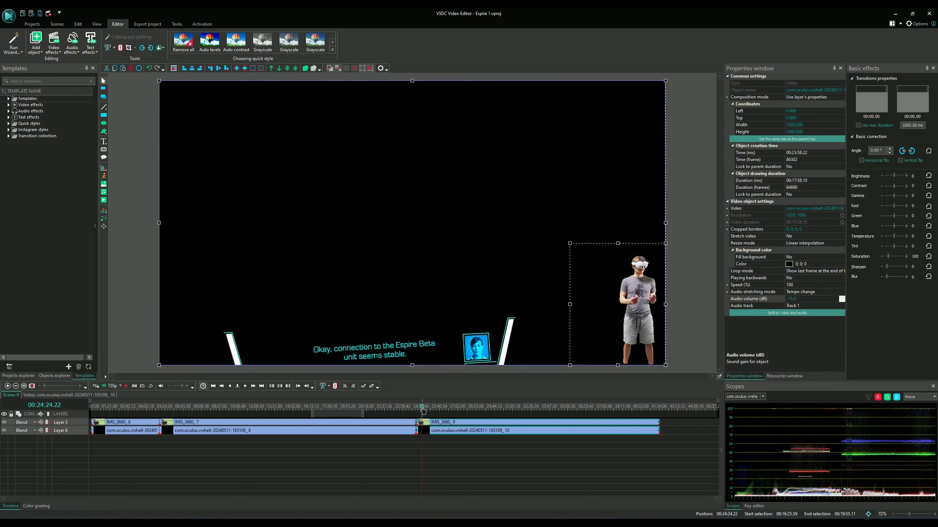
click(126, 387)
click(221, 386)
click(222, 386)
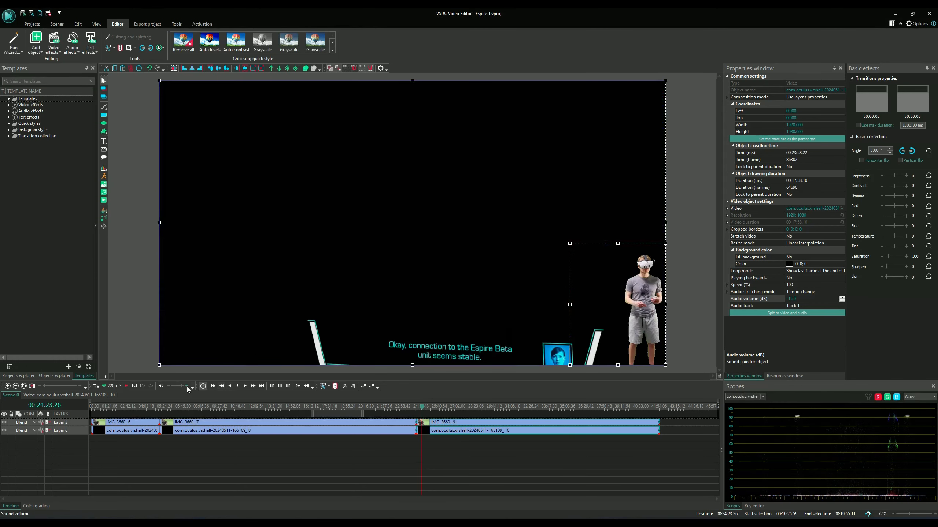
click(126, 386)
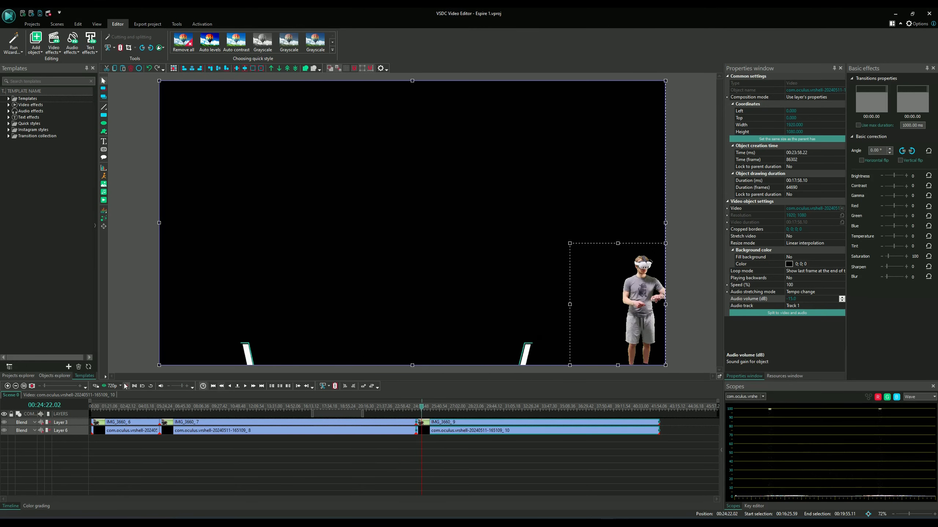
click(126, 387)
key(q)
drag(427, 422, 545, 410)
Play to the possess menu near 00:33:47 and try splitting both videos at 00:33:51.10
click(127, 387)
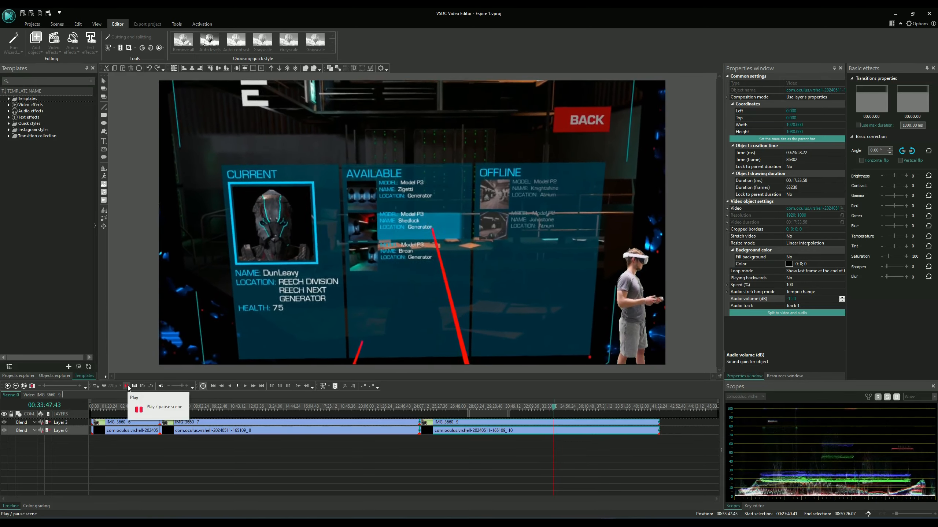
click(127, 387)
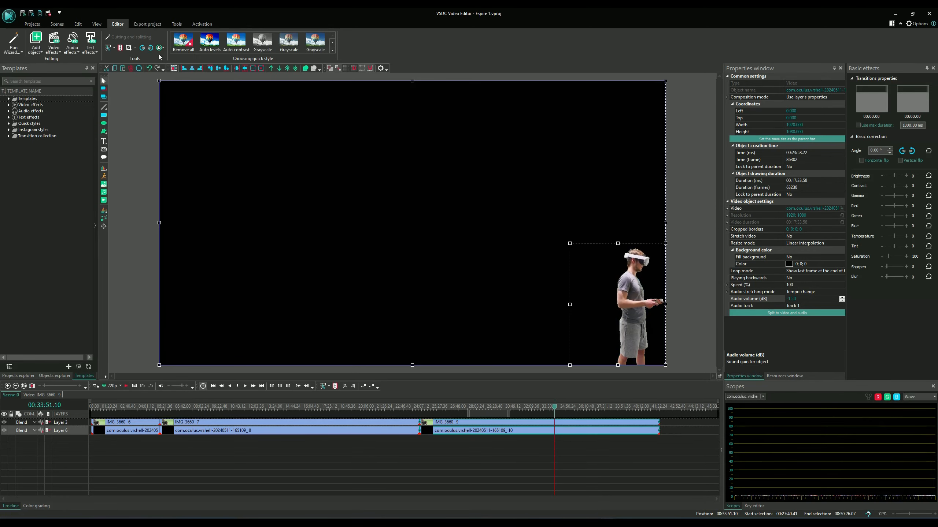
click(138, 386)
click(126, 386)
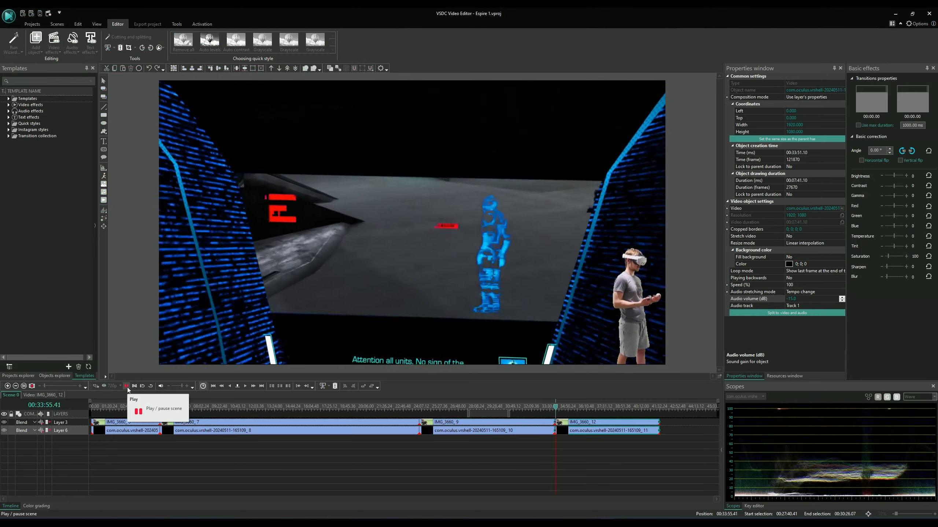
Skim the remaining footage from about 00:34:54 to beyond 00:40:25 to examine which sections to keep
click(565, 408)
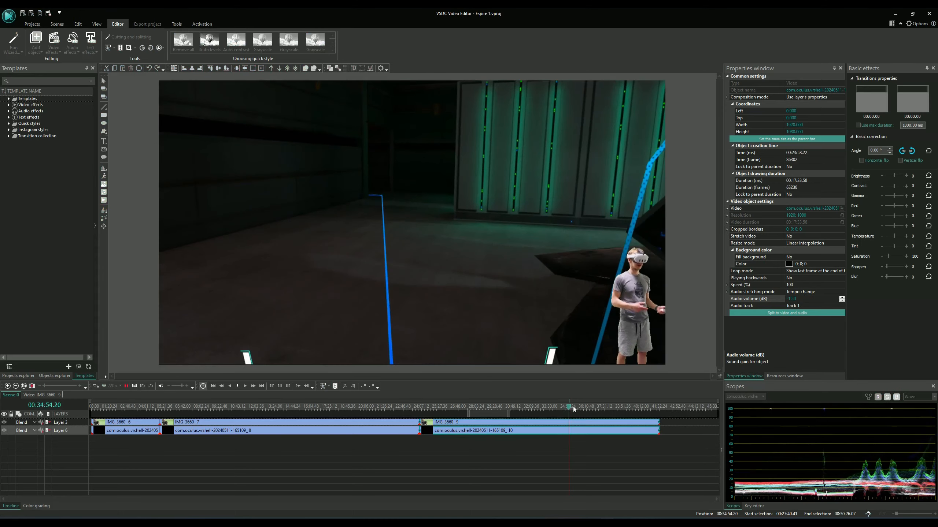
click(572, 407)
click(577, 408)
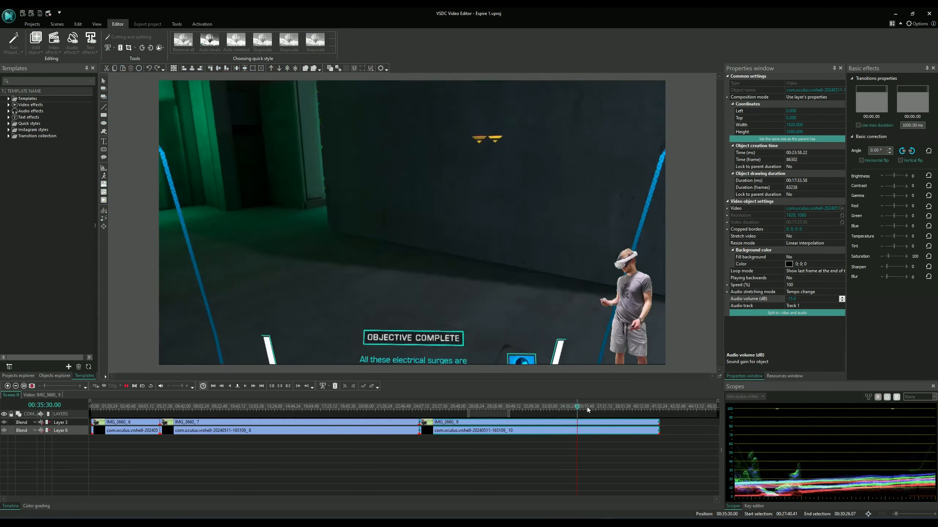
click(598, 408)
click(627, 409)
click(643, 409)
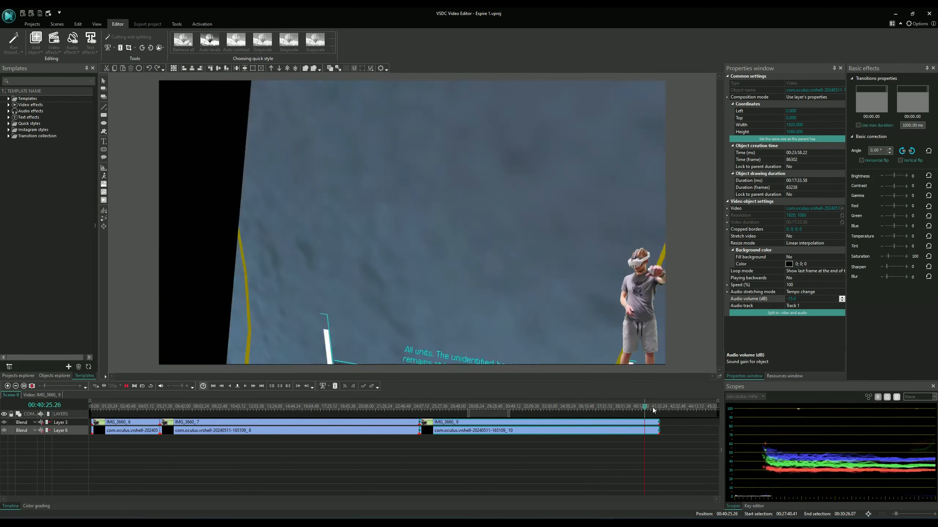
click(652, 409)
Go back to the breaker scene near 00:21:19 and split both videos at 00:21:20.51
click(282, 410)
drag(287, 408, 370, 403)
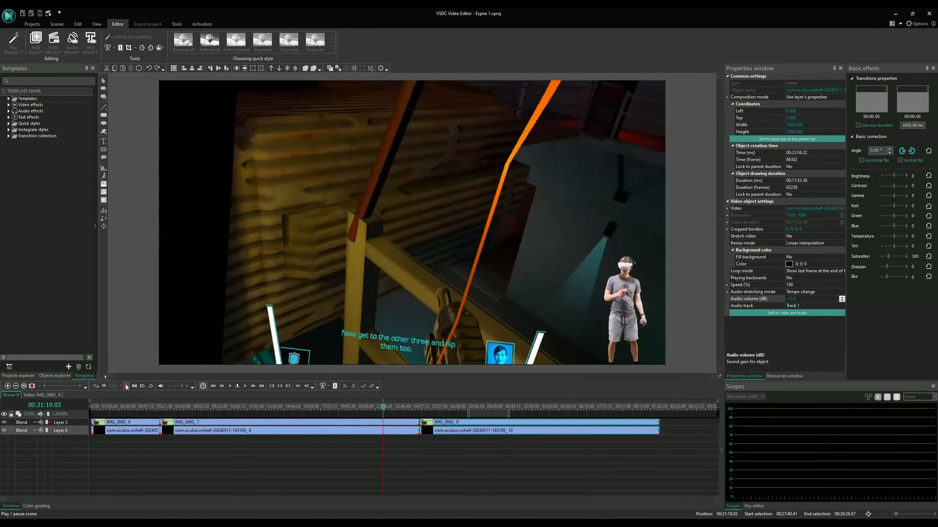
click(127, 386)
click(327, 431)
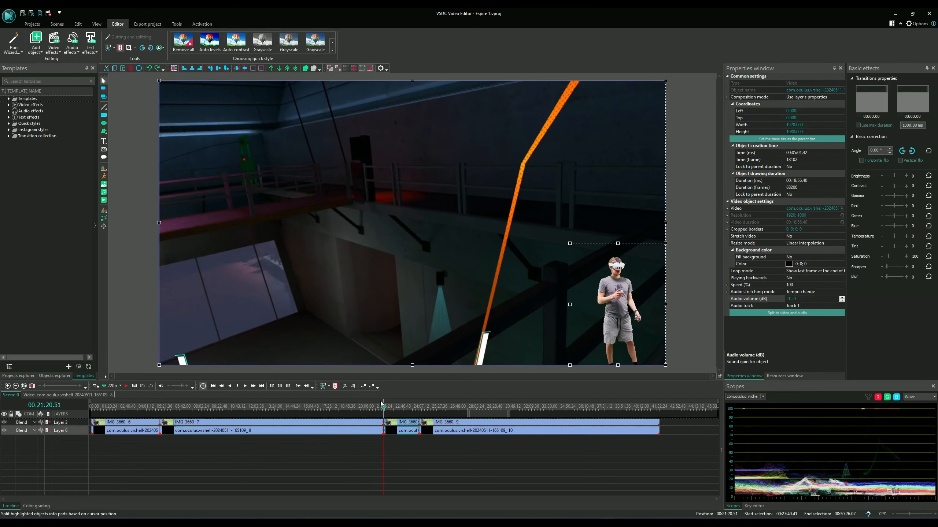
Trim the start of the new parts of both videos at 00:22:34.38 and move them and the following parts back to close the gap at 00:21:20.51
drag(382, 404, 402, 413)
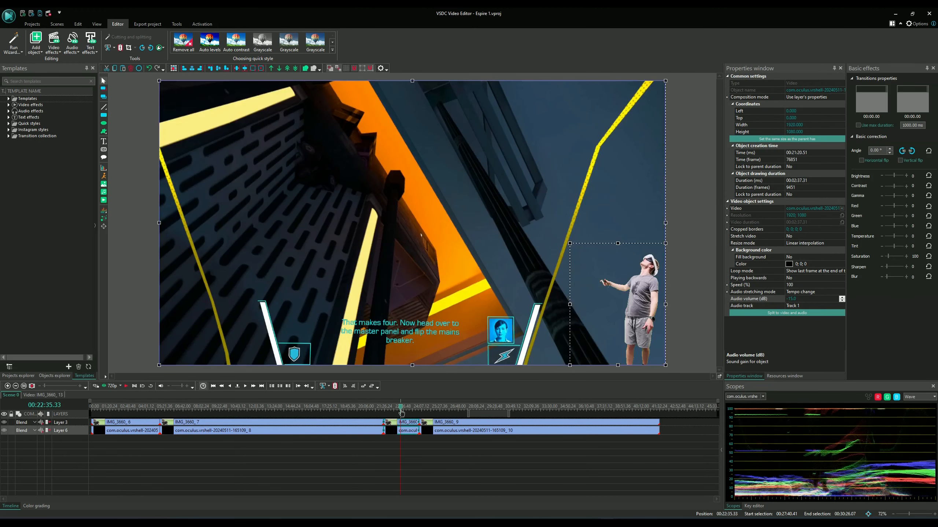
click(126, 386)
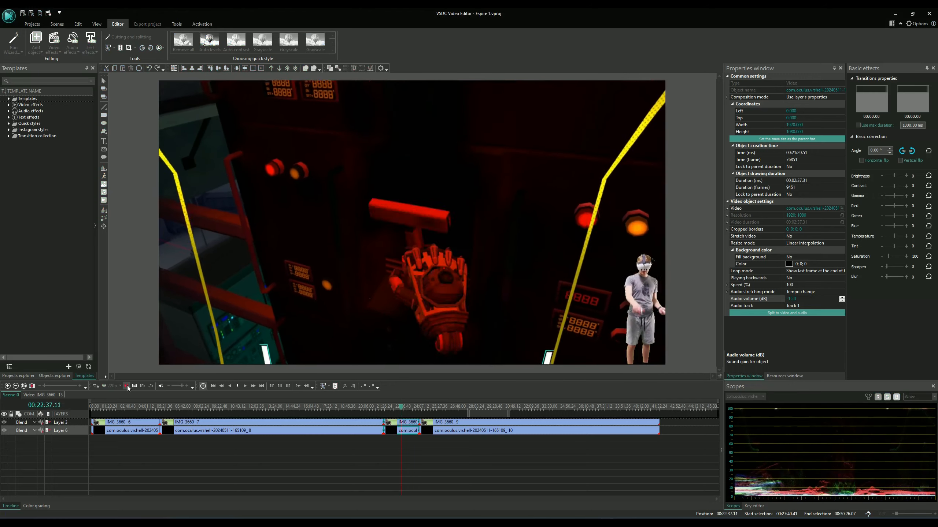
click(126, 386)
click(222, 386)
click(222, 387)
click(222, 386)
click(222, 386)
click(126, 386)
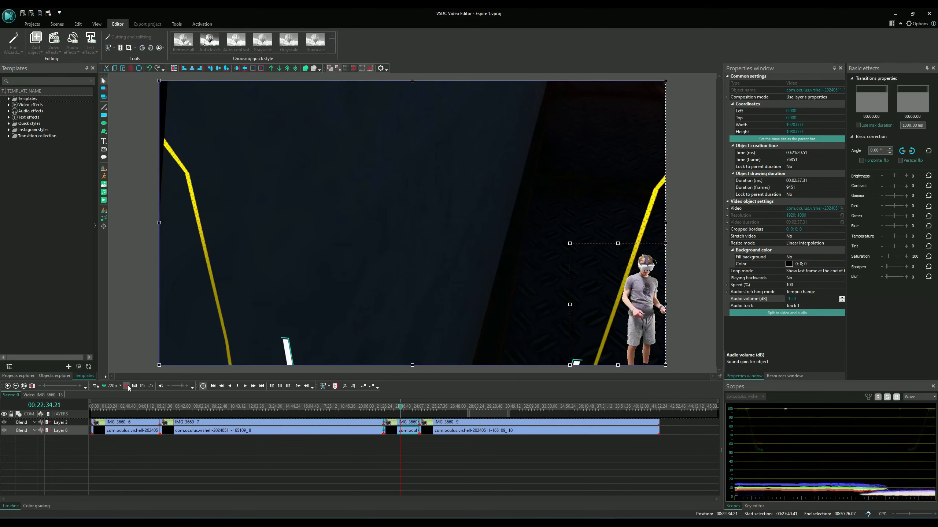
click(126, 386)
drag(420, 455, 397, 403)
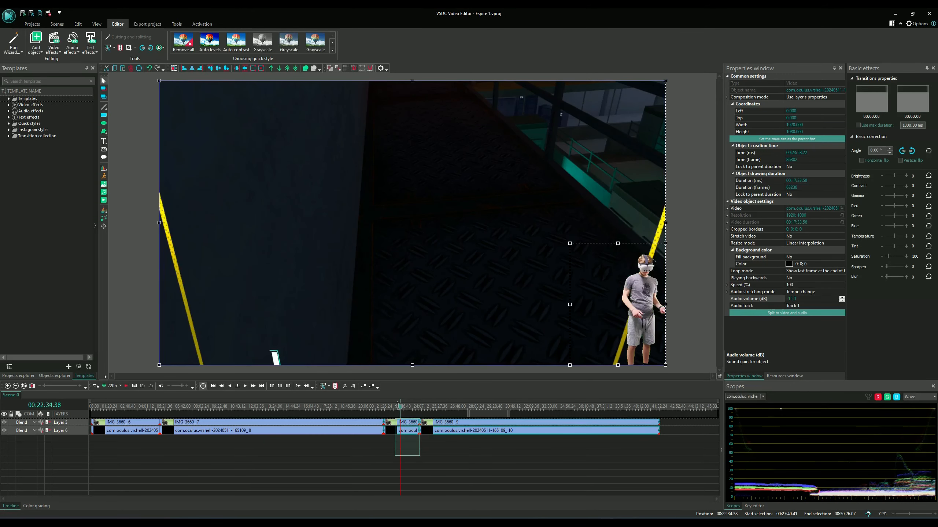
drag(444, 442, 522, 408)
click(410, 439)
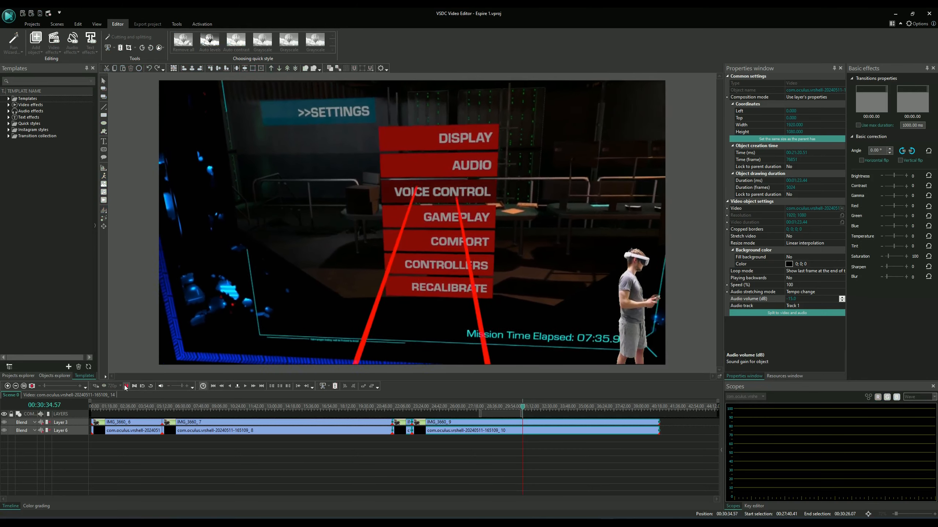
Find where the in-game settings menu ends near 00:31:10 and split both videos there
click(221, 386)
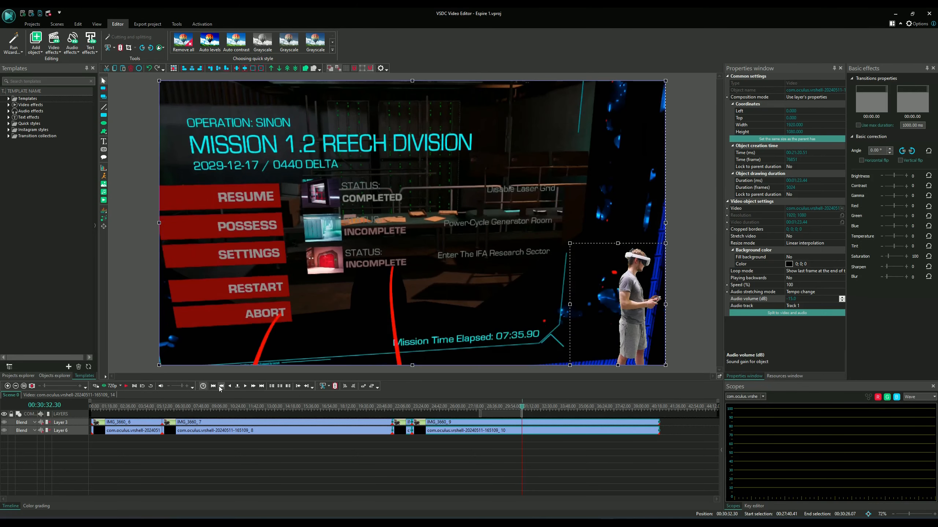
click(131, 386)
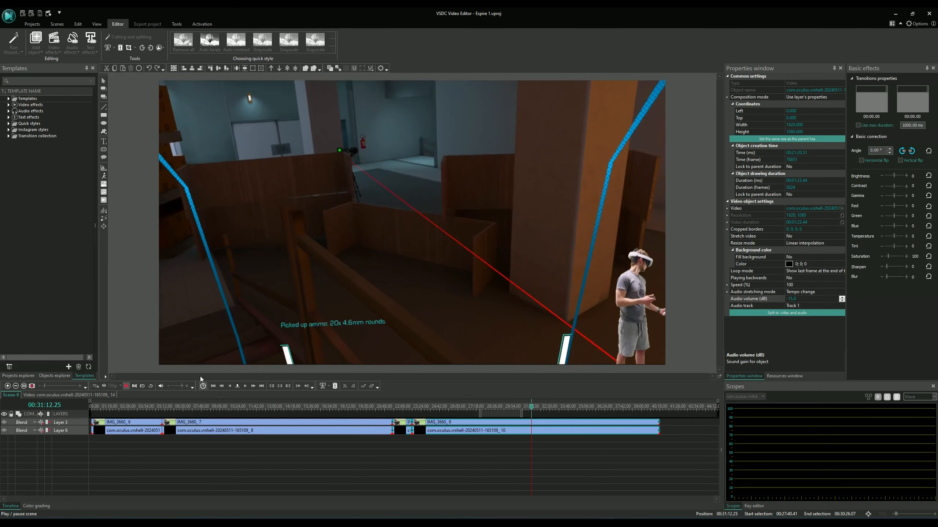
key(space)
click(127, 386)
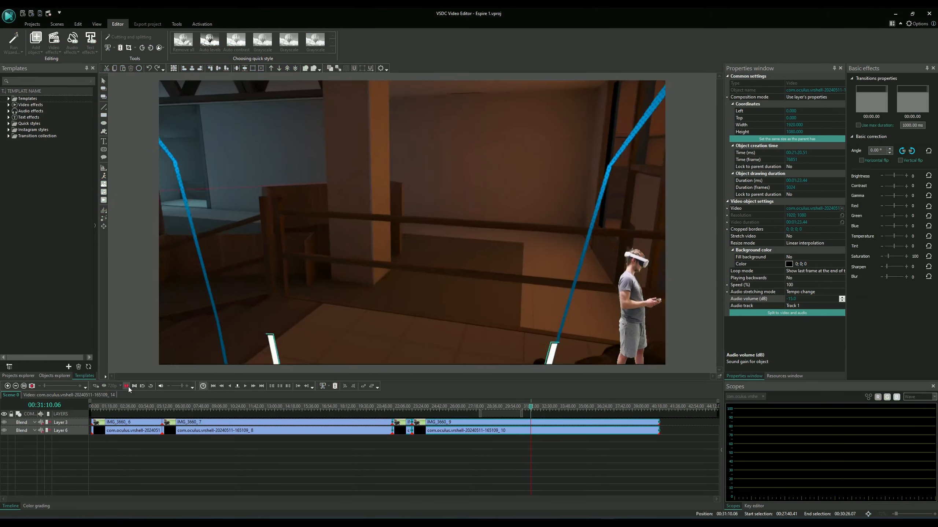
click(127, 387)
click(127, 387)
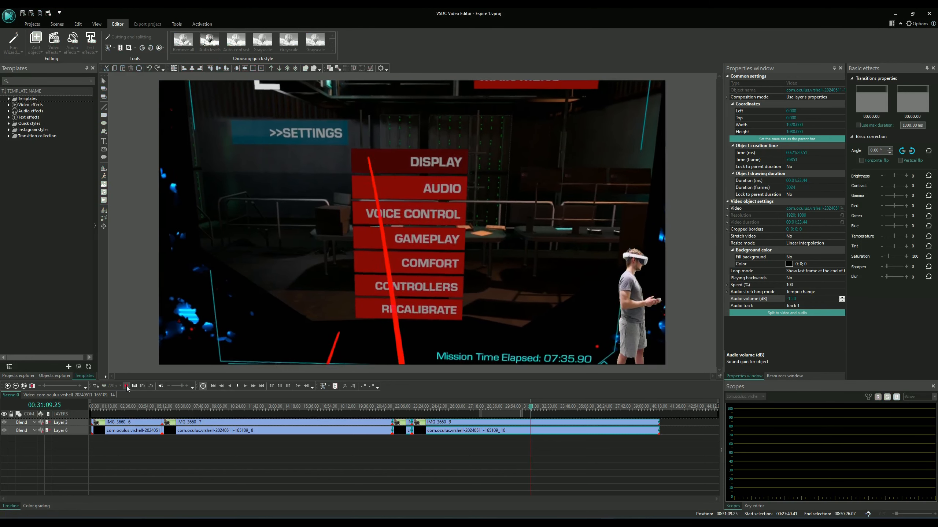
click(127, 387)
Cut the settings menu section from 00:30:31.53 in both videos and move the following parts back to that point
drag(530, 406, 522, 410)
click(126, 386)
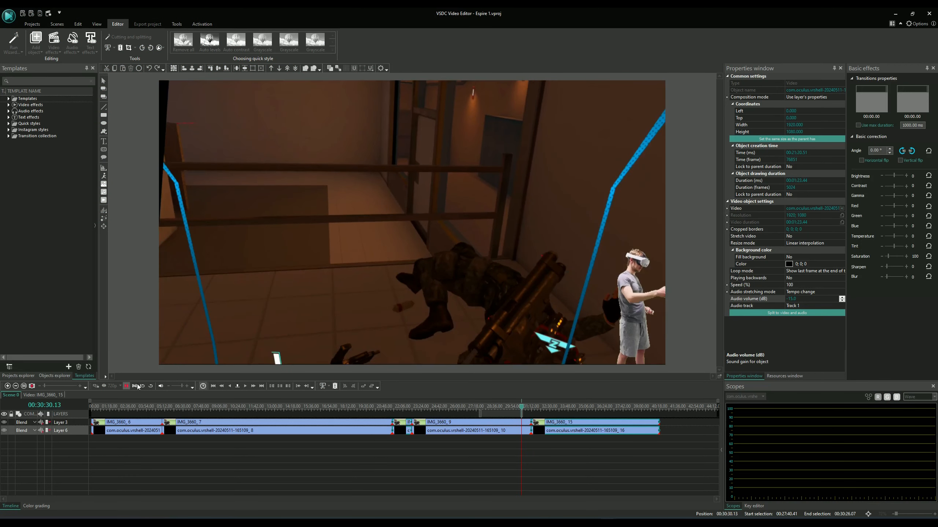
click(126, 387)
click(221, 386)
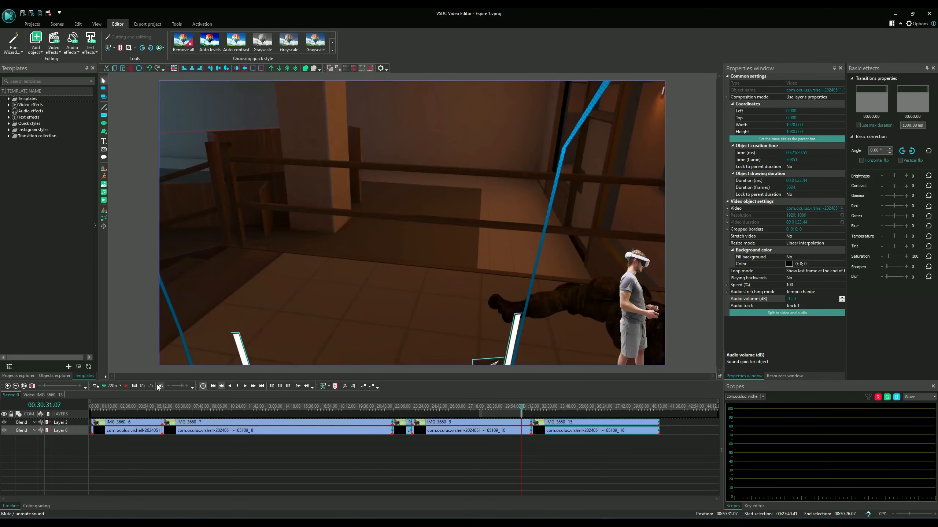
click(126, 387)
click(127, 387)
drag(535, 464, 542, 425)
key(s)
key(Delete)
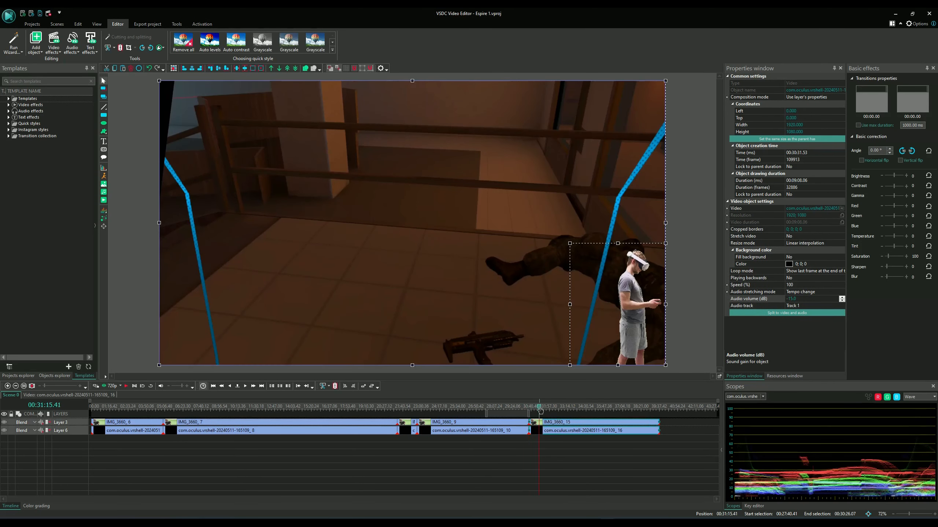
Find the fight scene after 00:33:54 and split both videos at 00:34:37.32
click(126, 387)
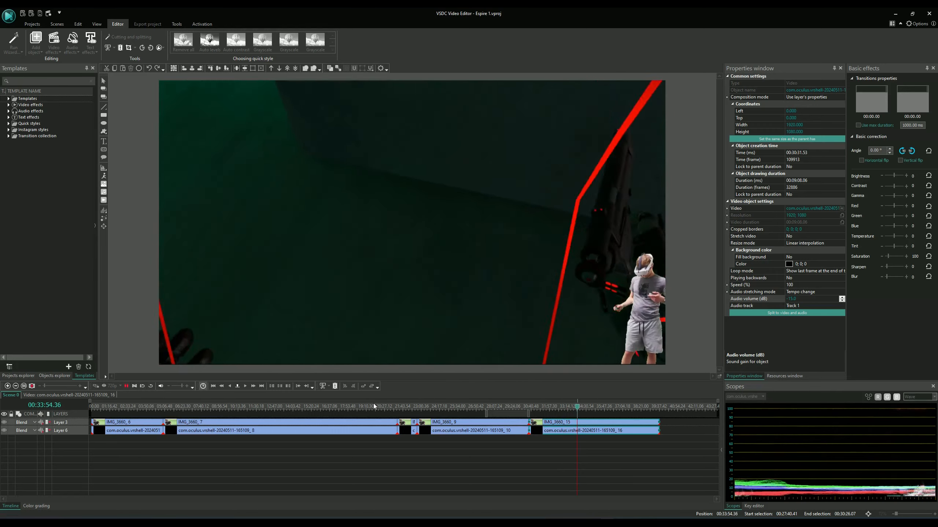
click(593, 409)
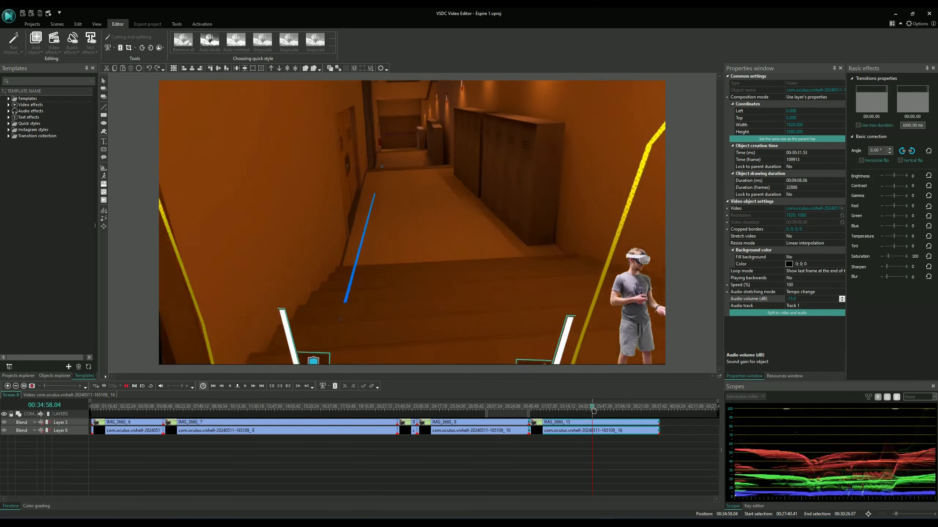
drag(593, 410, 587, 408)
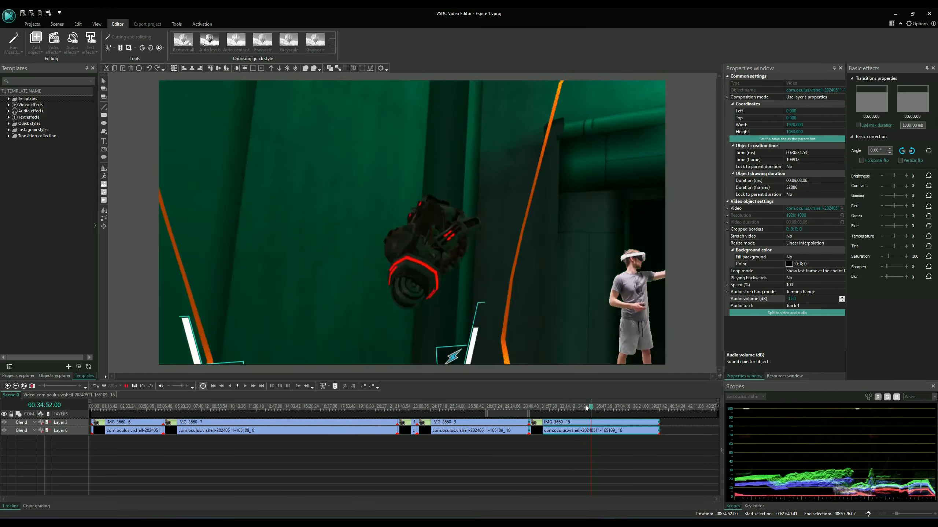
click(587, 407)
click(127, 386)
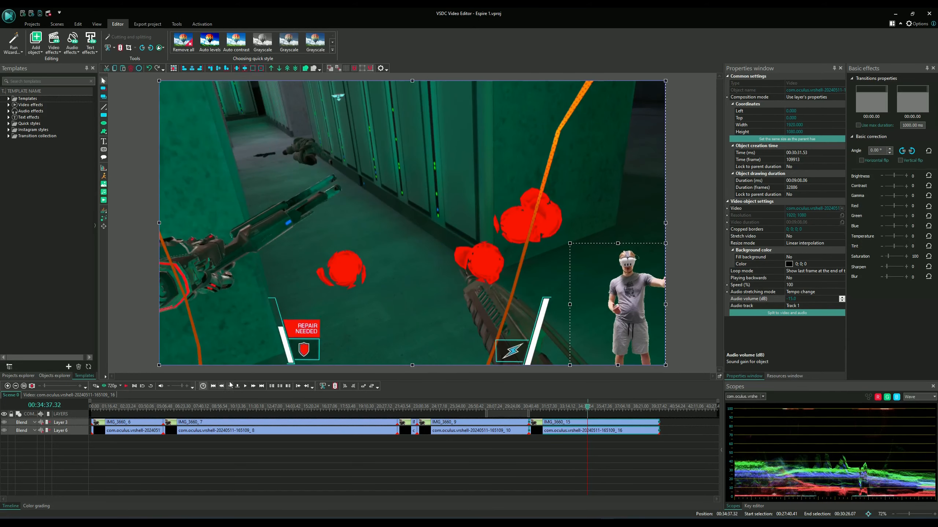
click(627, 416)
Trim the start of the last parts of both videos at 00:38:39.31 and move them back to 00:34:37.32
drag(603, 443, 647, 411)
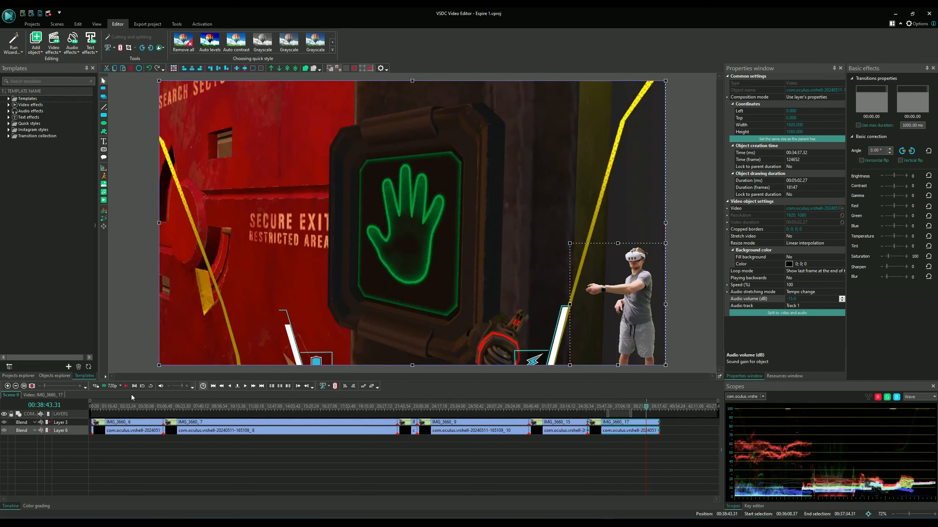
click(215, 388)
click(214, 388)
click(214, 388)
click(214, 388)
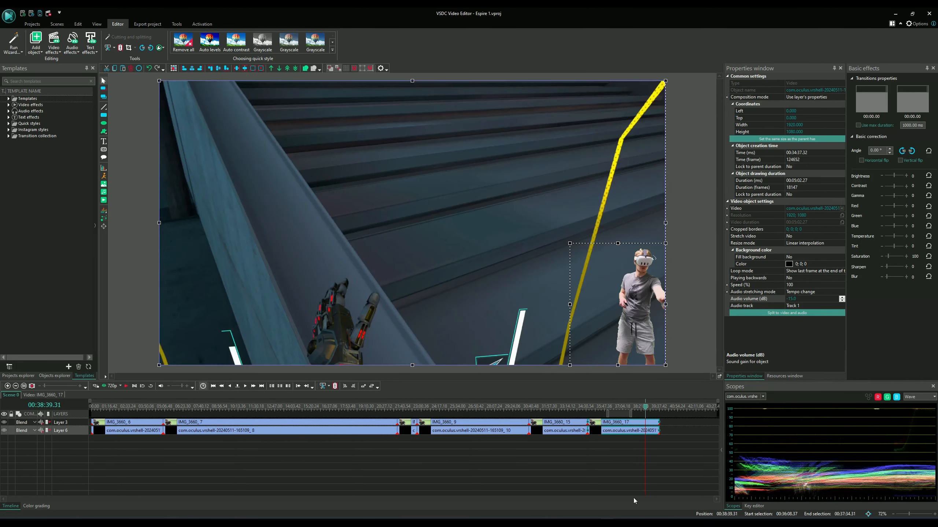
drag(652, 425, 572, 411)
Play to the mission summary at 00:35:37.59 and insert the VikingOutro video from the cursor position into the current layer
click(213, 386)
click(126, 386)
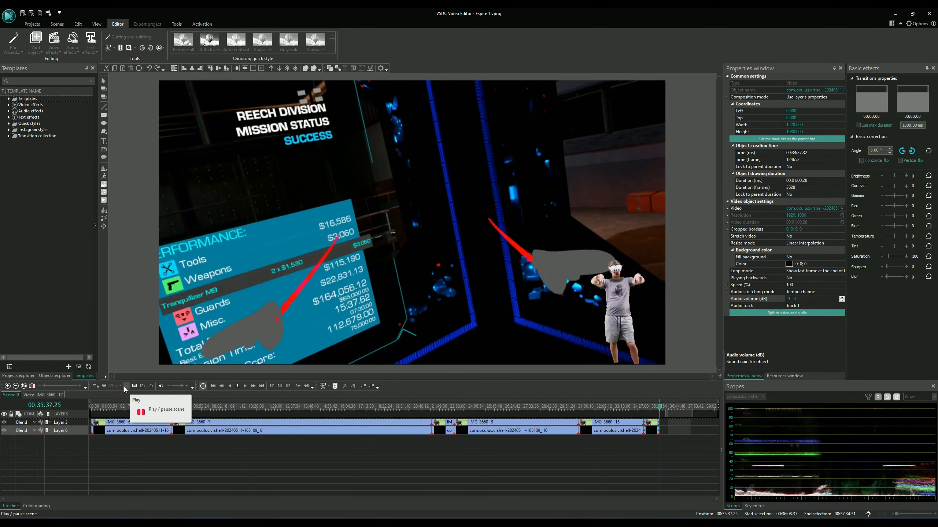
click(128, 388)
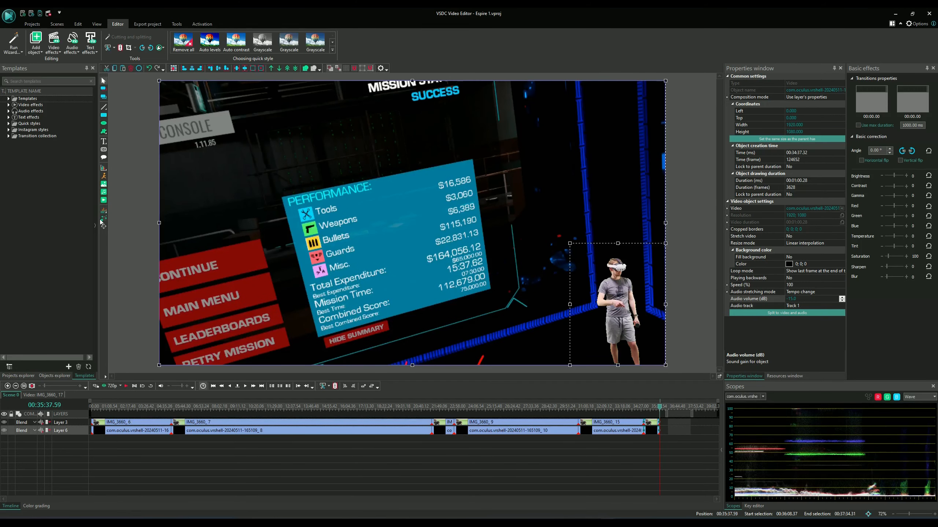
click(103, 203)
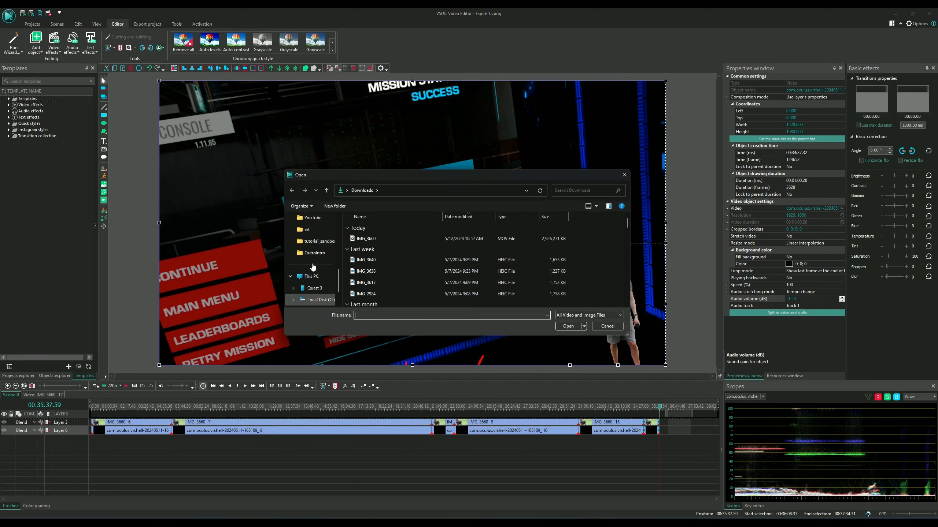
click(313, 289)
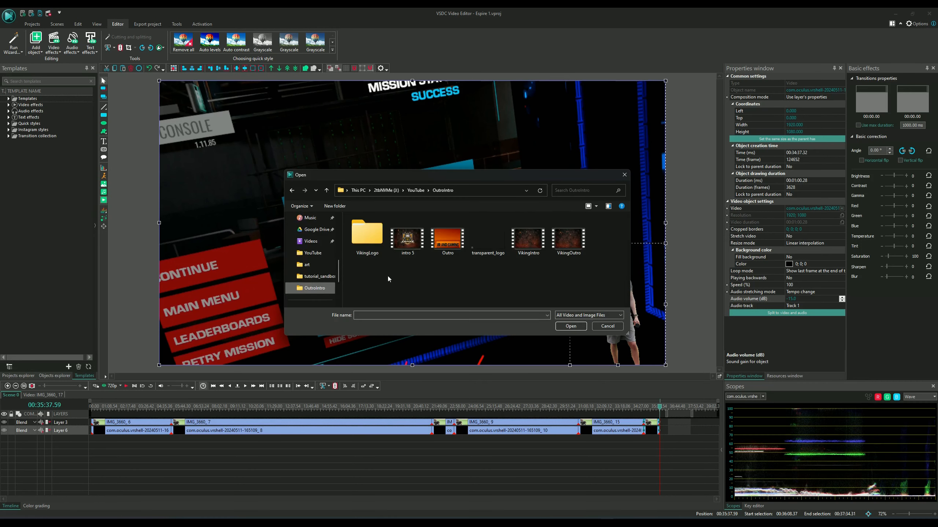
double_click(564, 239)
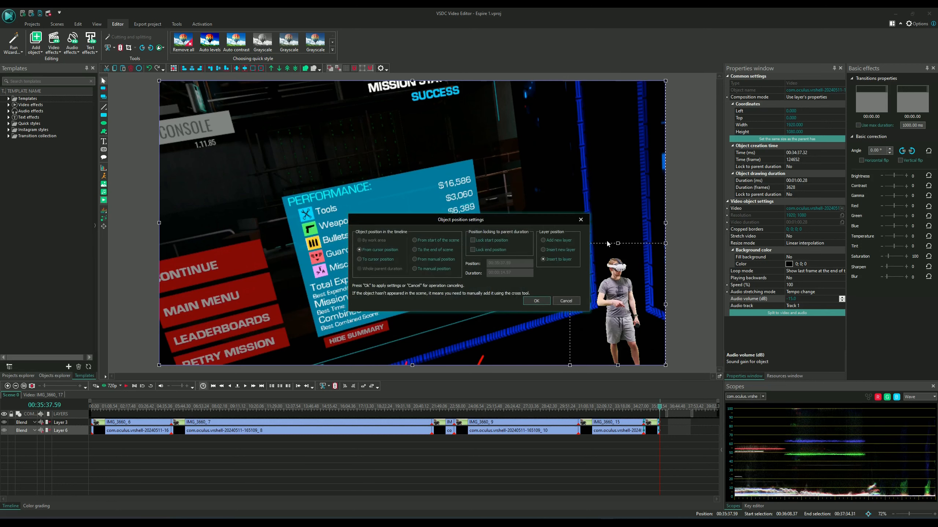
click(536, 301)
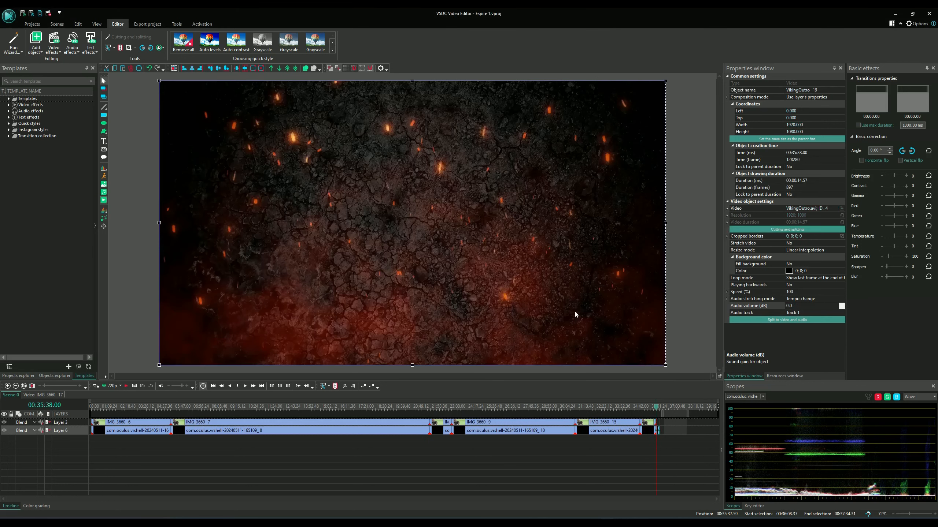
Play the outro up to 00:35:49.50 and check the earlier footage between about 00:12:54 and 00:18:41
click(126, 386)
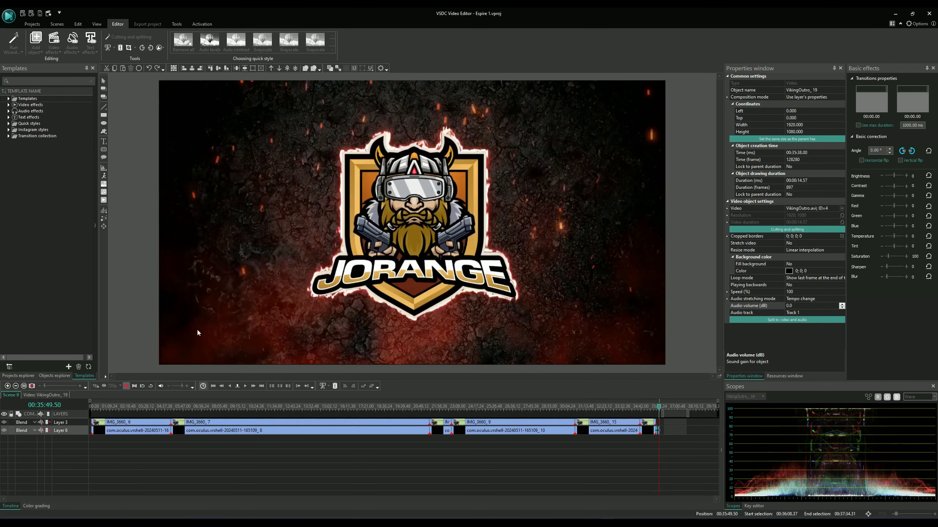
click(379, 260)
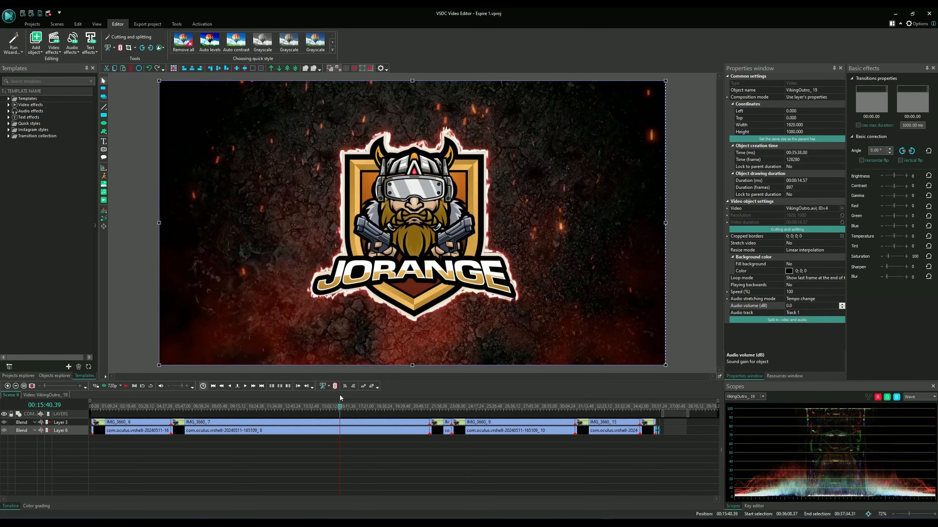
click(317, 408)
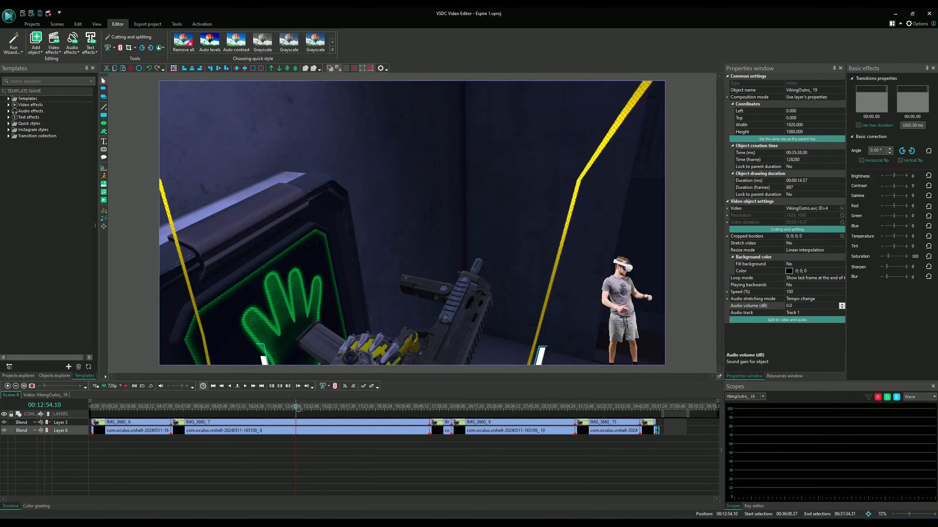
drag(302, 408, 389, 411)
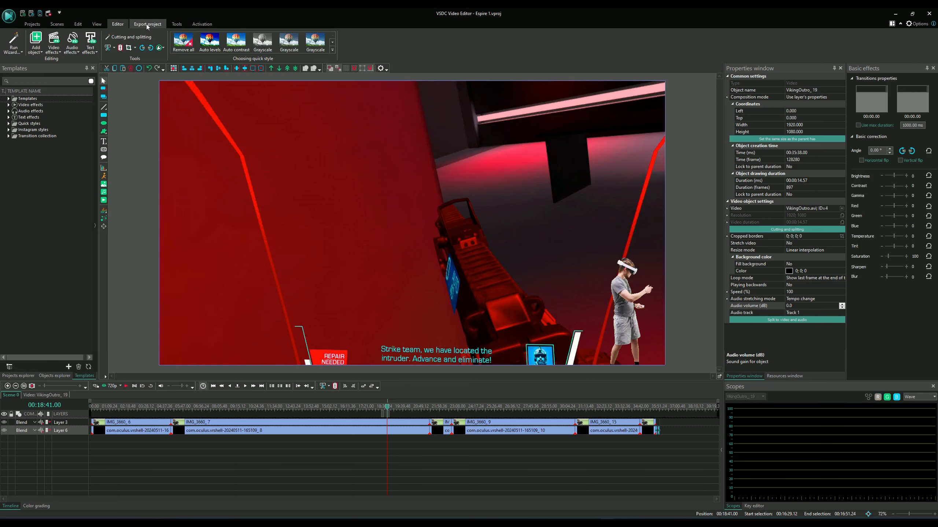
Set the project export format to MP4 and the output location to the YouTube folder, keeping the project's file name
click(146, 24)
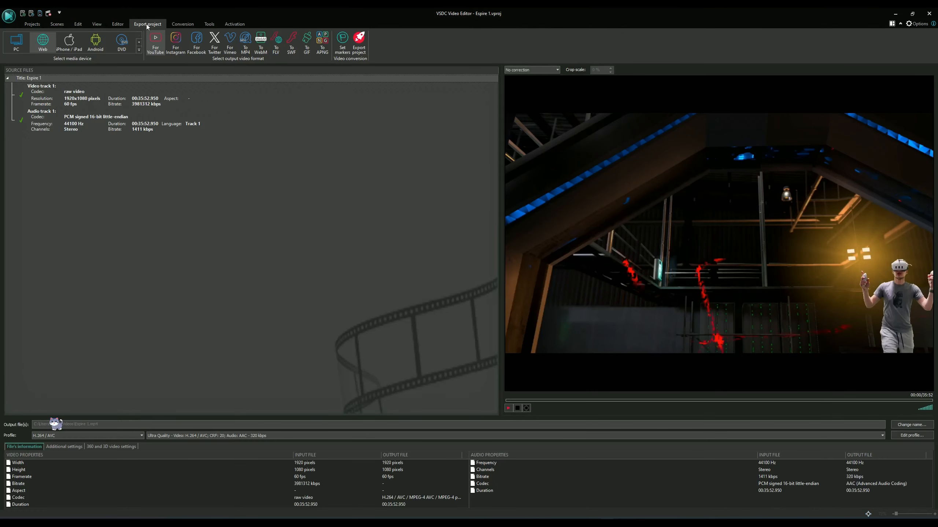
click(250, 45)
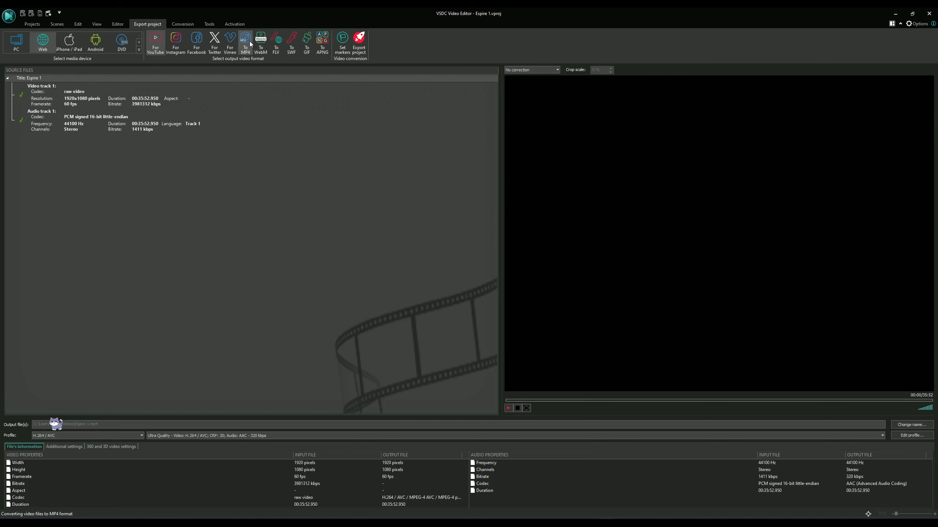
click(911, 425)
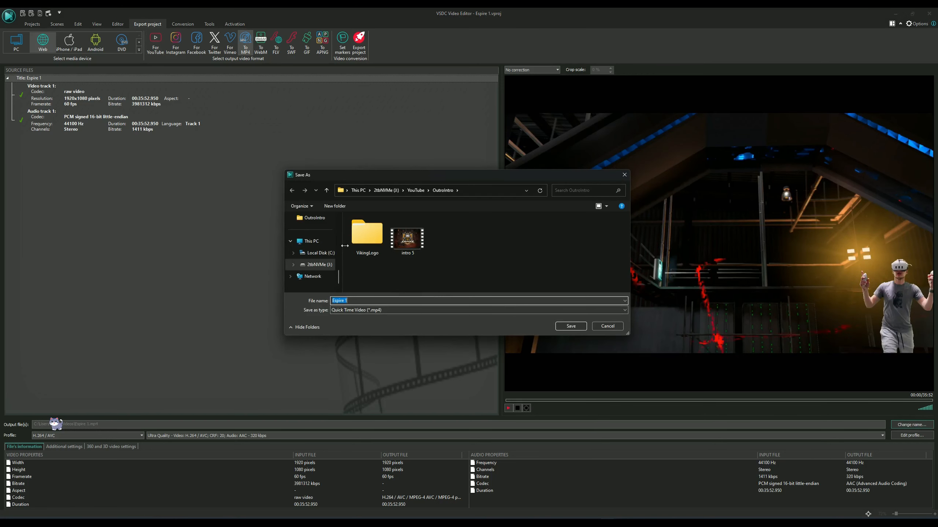
click(417, 191)
click(575, 329)
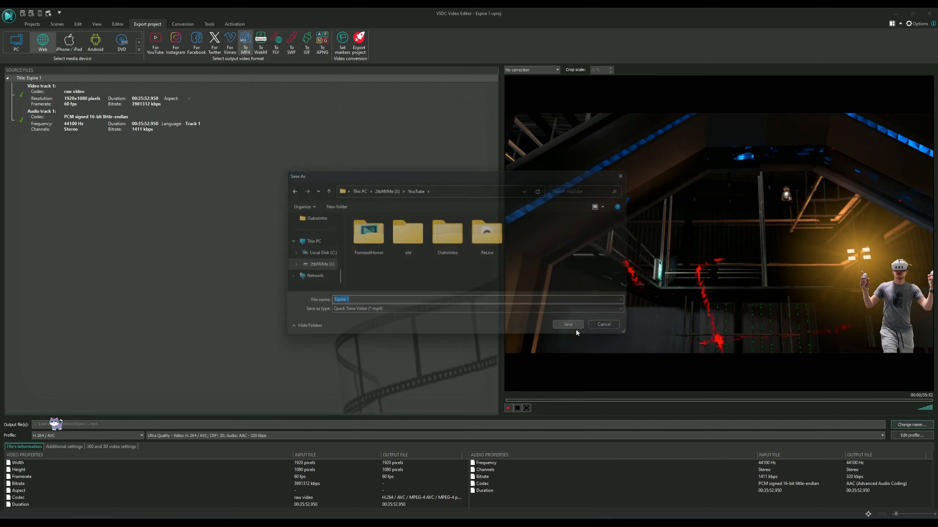